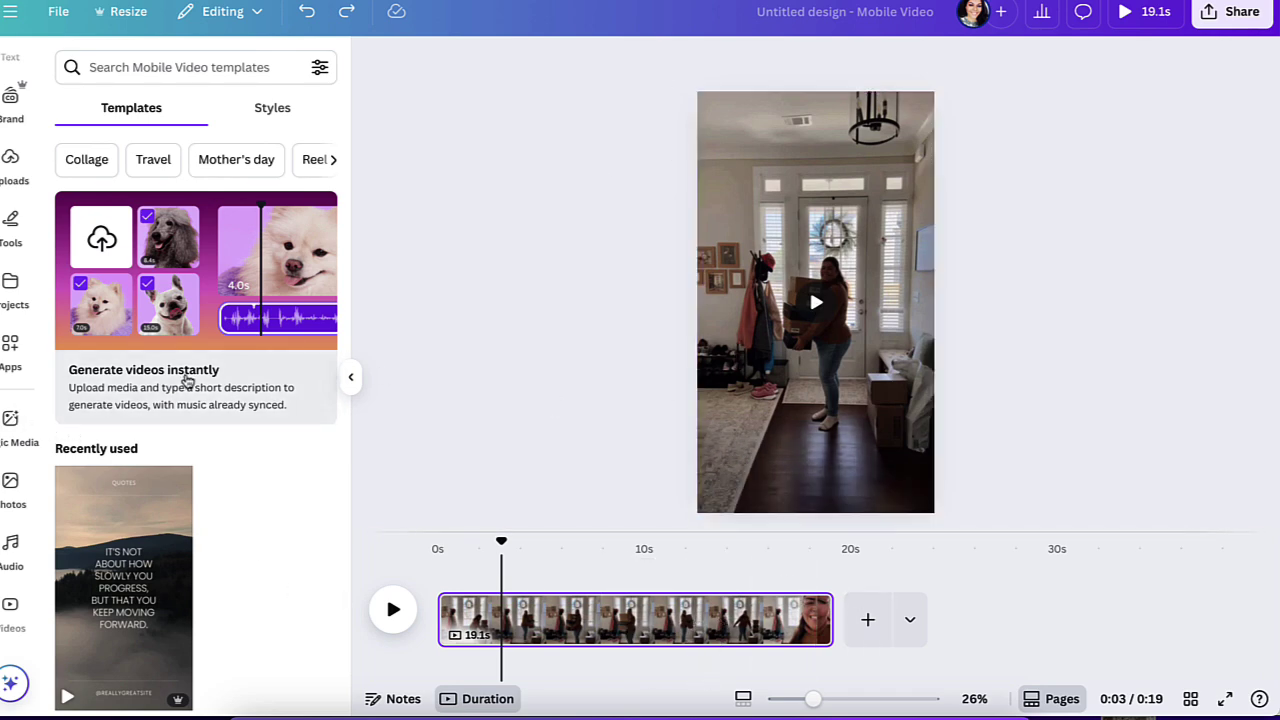
Step: Start an AI voiceover and paste the script about earning over $4,000 monthly from product reviews
scroll(29, 503, "down", 2)
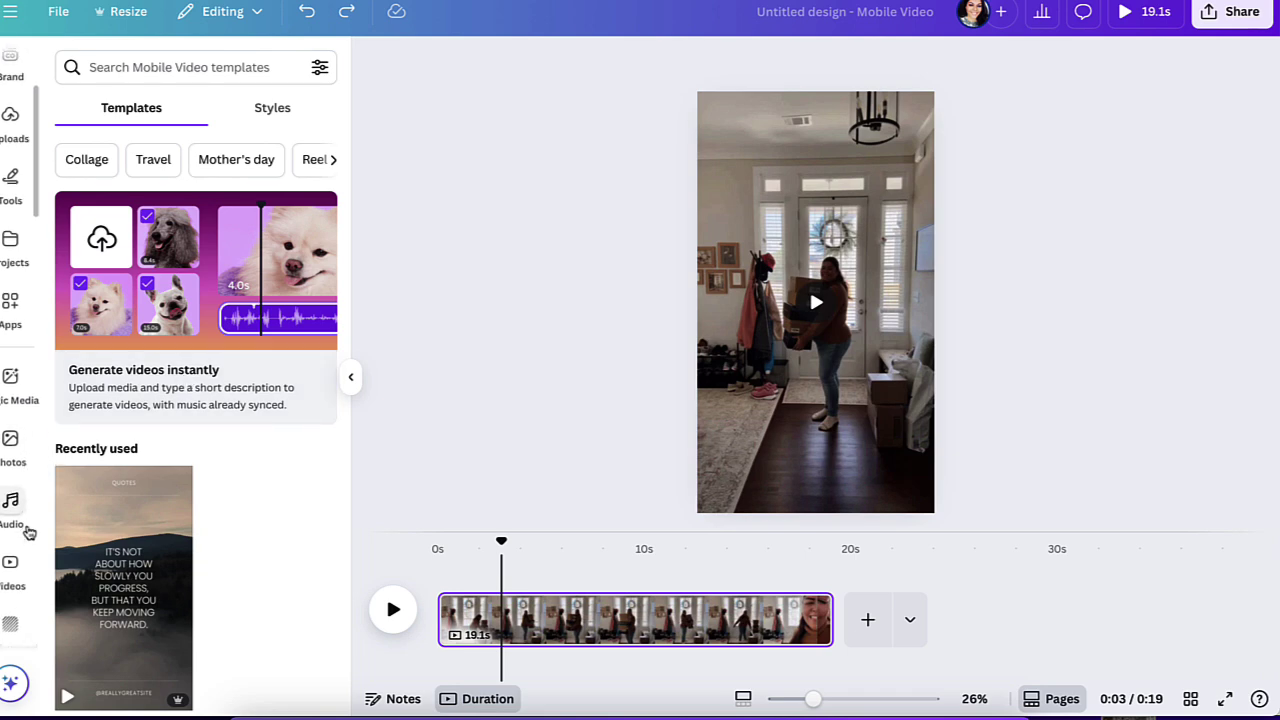
scroll(29, 535, "down", 1)
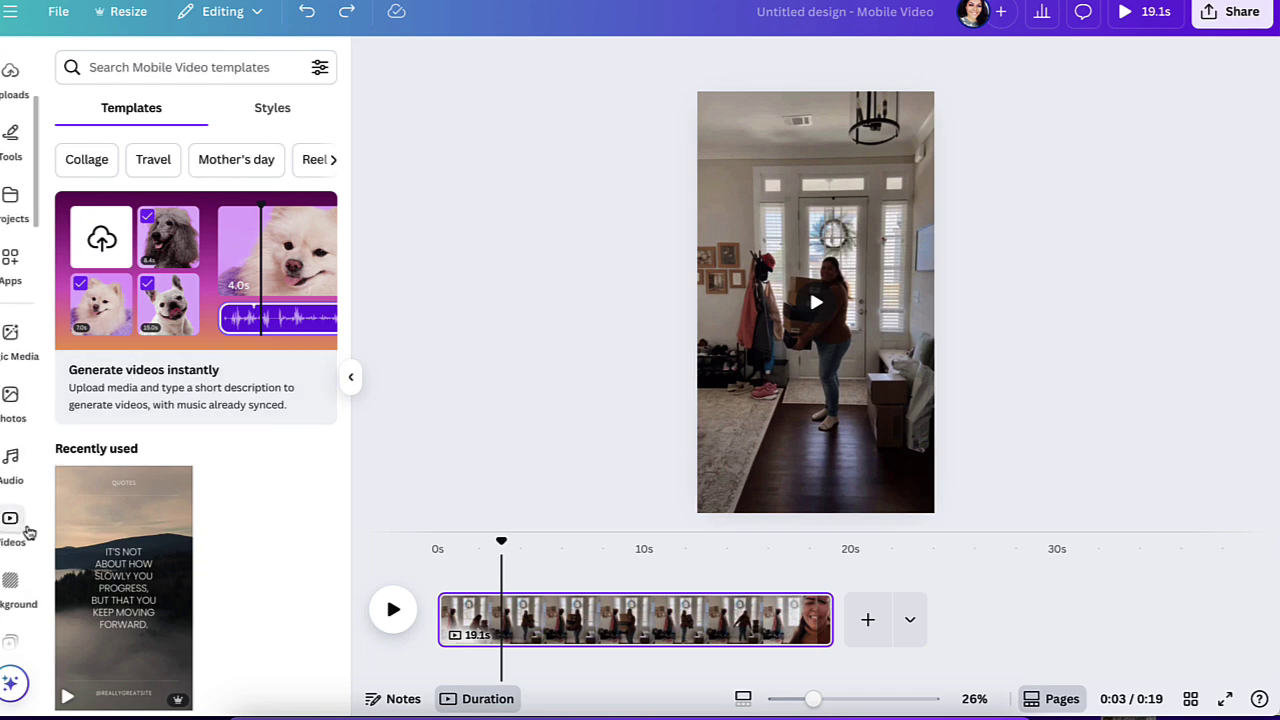
left_click(15, 456)
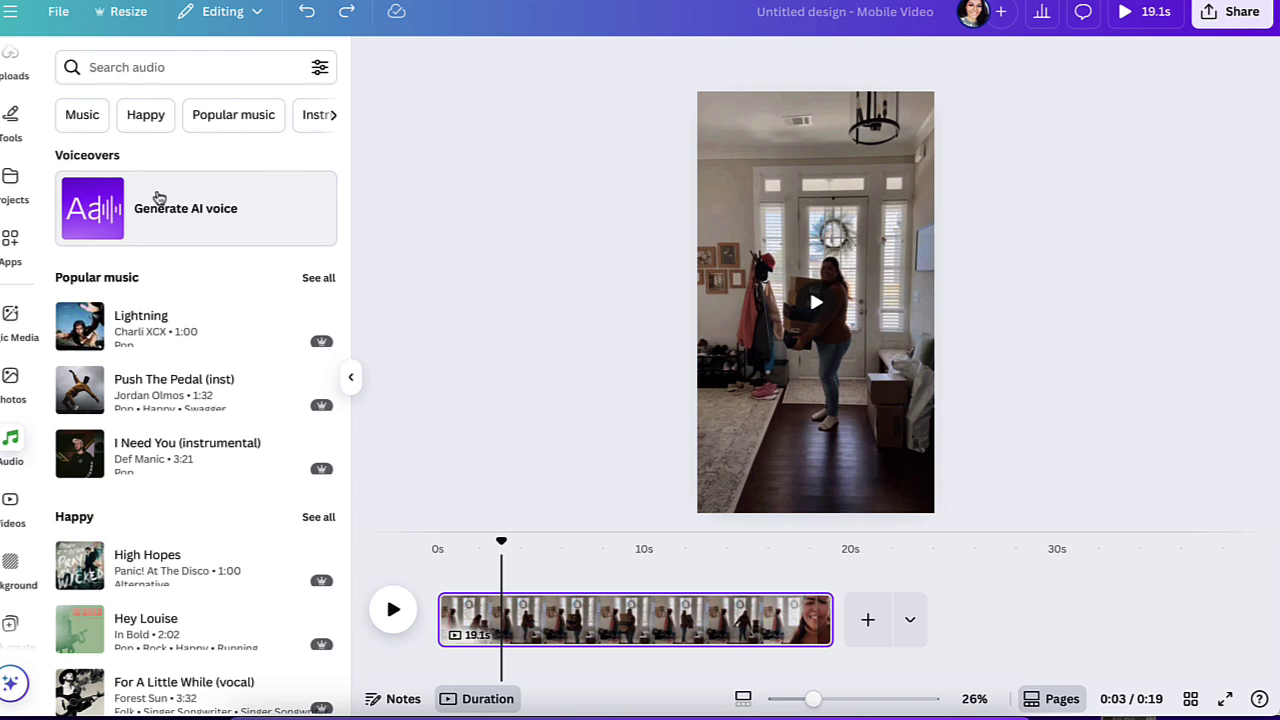
left_click(281, 214)
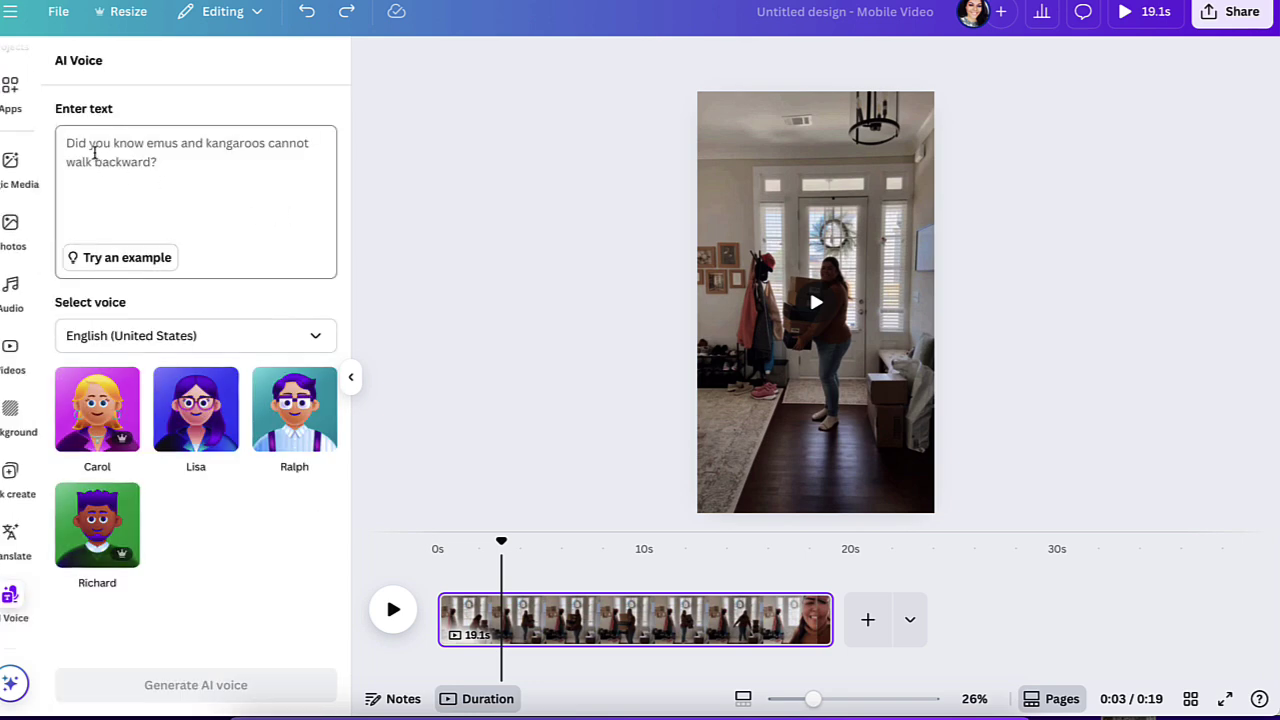
left_click(144, 156)
type("Did you know you can make money by doing 30-60 second reviews of products you purchase from Target, Walmart, local stores, that are sold on Amazon. This is how I made over $4,000 monthly!")
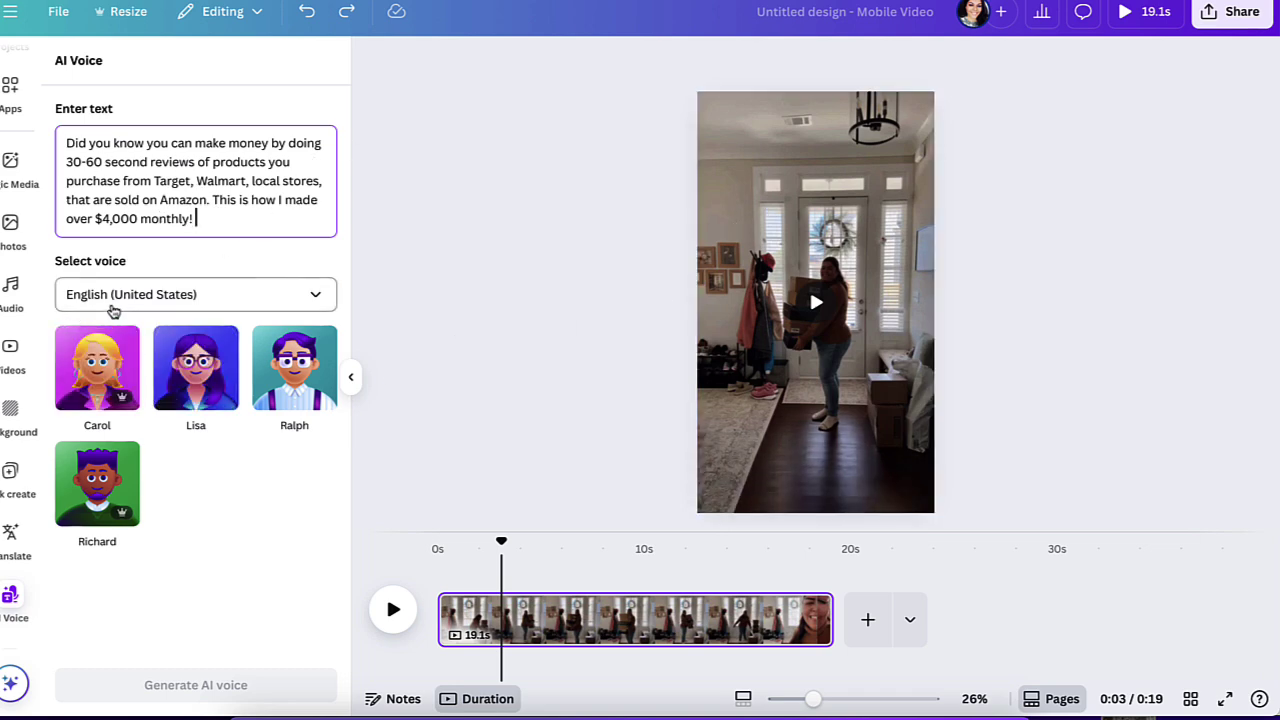
Step: Browse the voice language list, which offers English (United States) voices
left_click(241, 300)
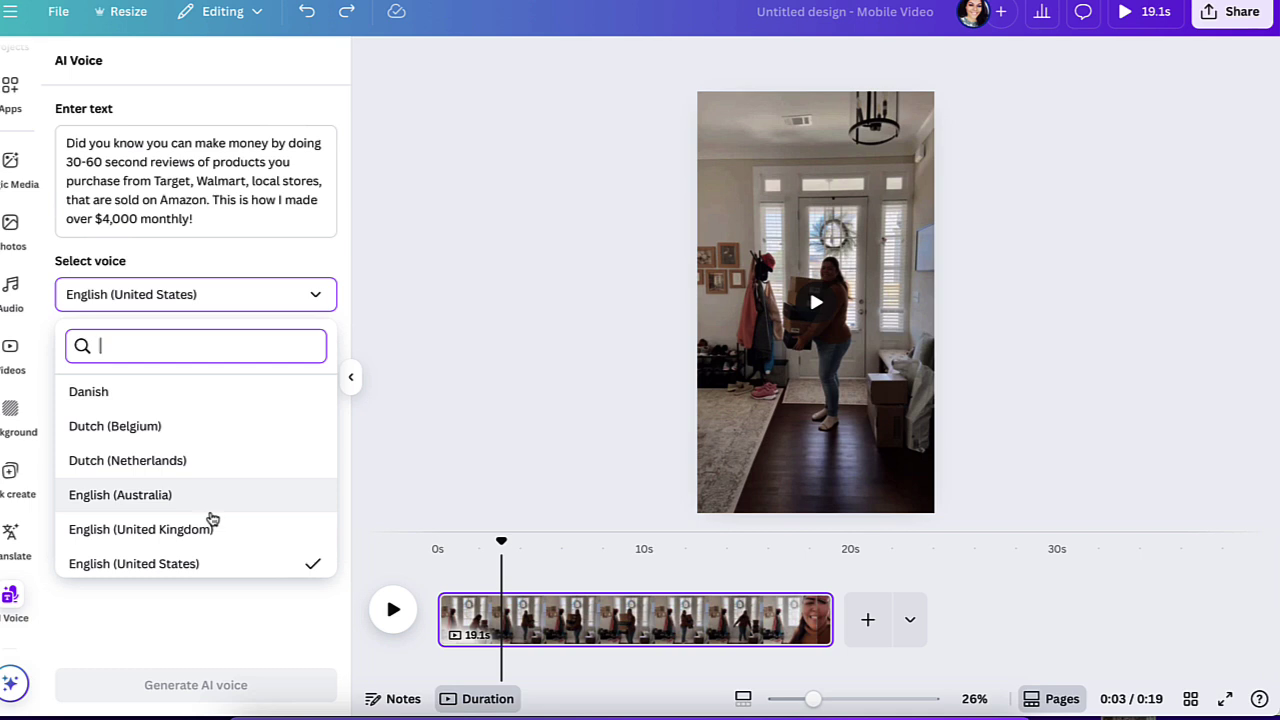
scroll(176, 560, "down", 1)
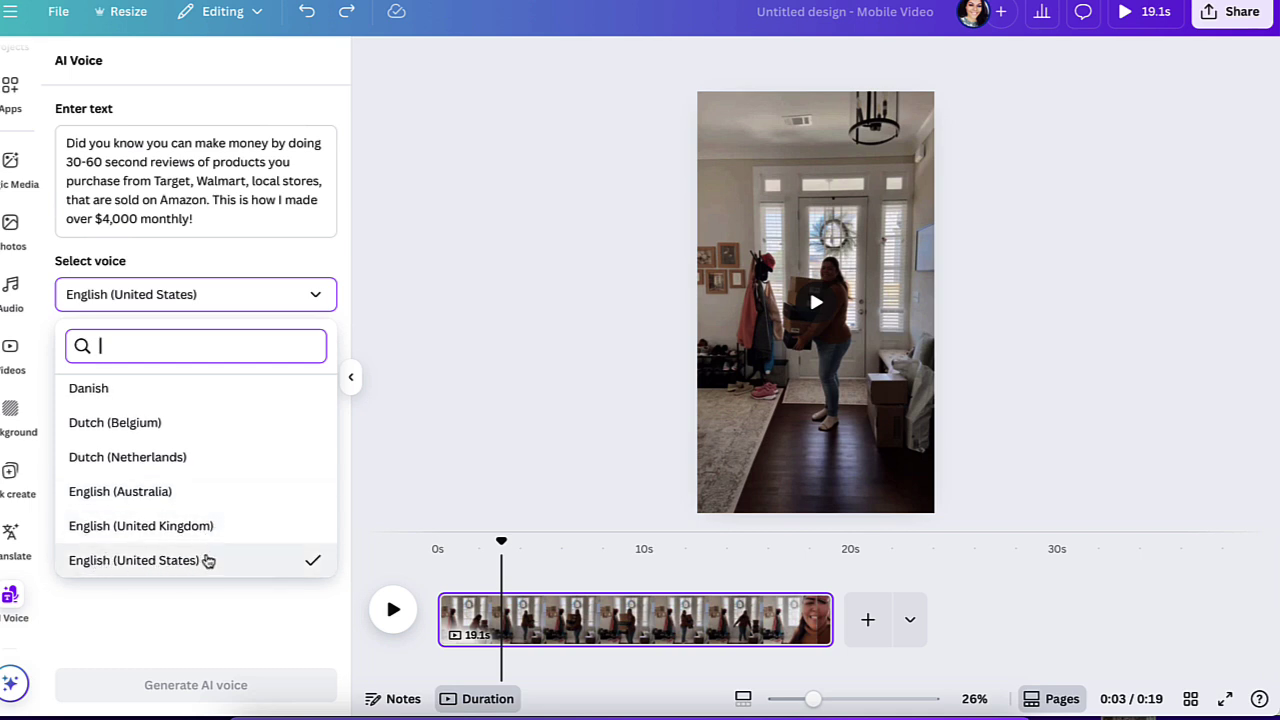
scroll(200, 560, "down", 2)
scroll(206, 557, "up", 1)
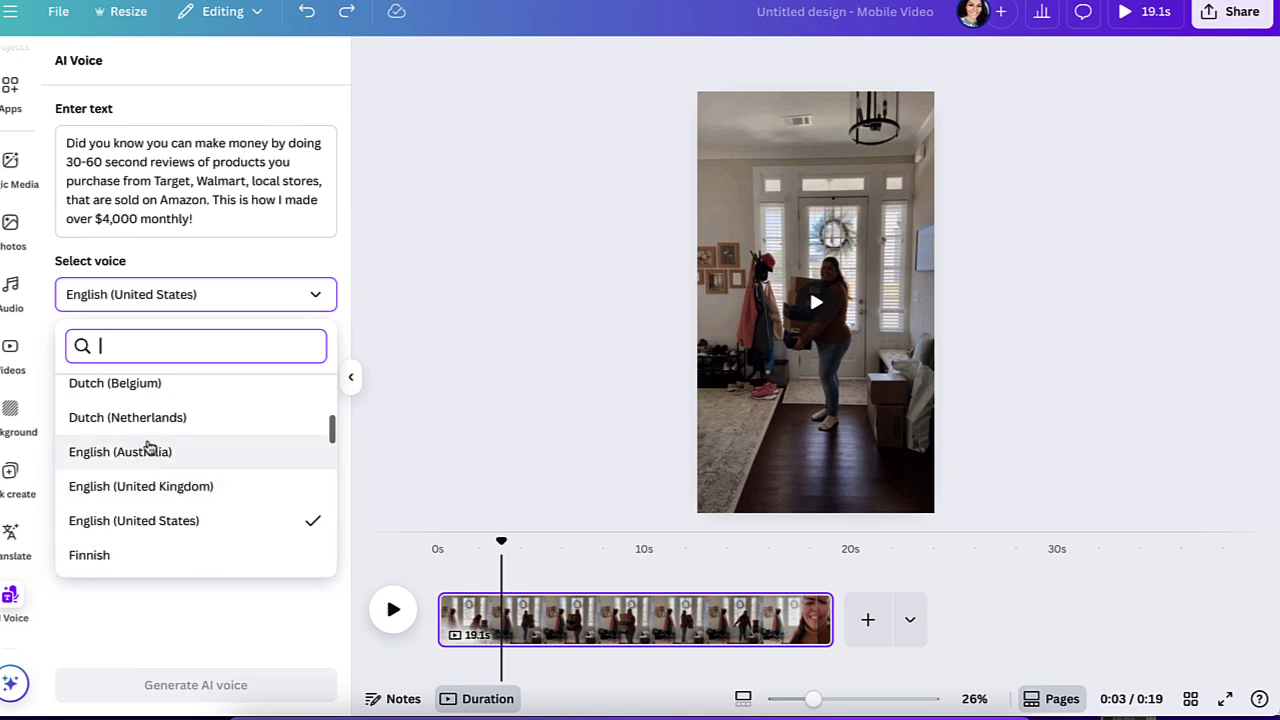
scroll(149, 449, "up", 1)
scroll(171, 477, "down", 4)
scroll(169, 472, "up", 5)
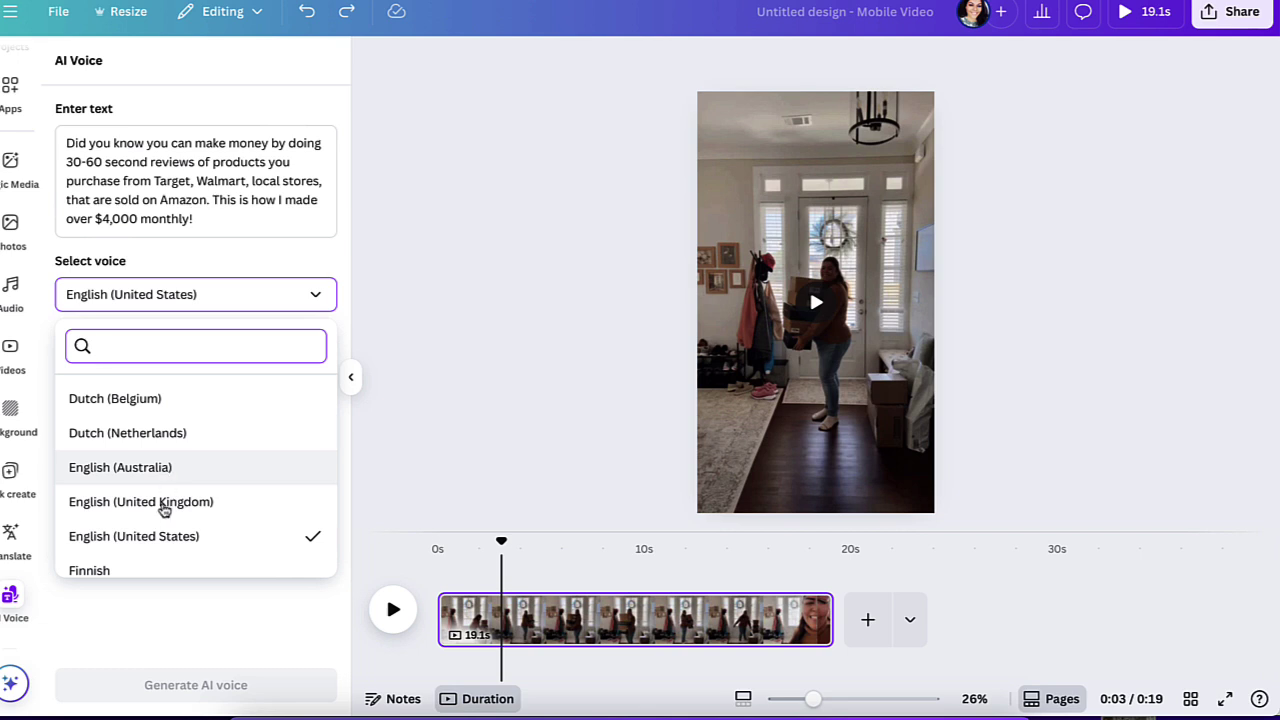
scroll(170, 535, "down", 1)
Step: Keep English (United States), try the Lisa voice, then preview and select Ralph
left_click(232, 528)
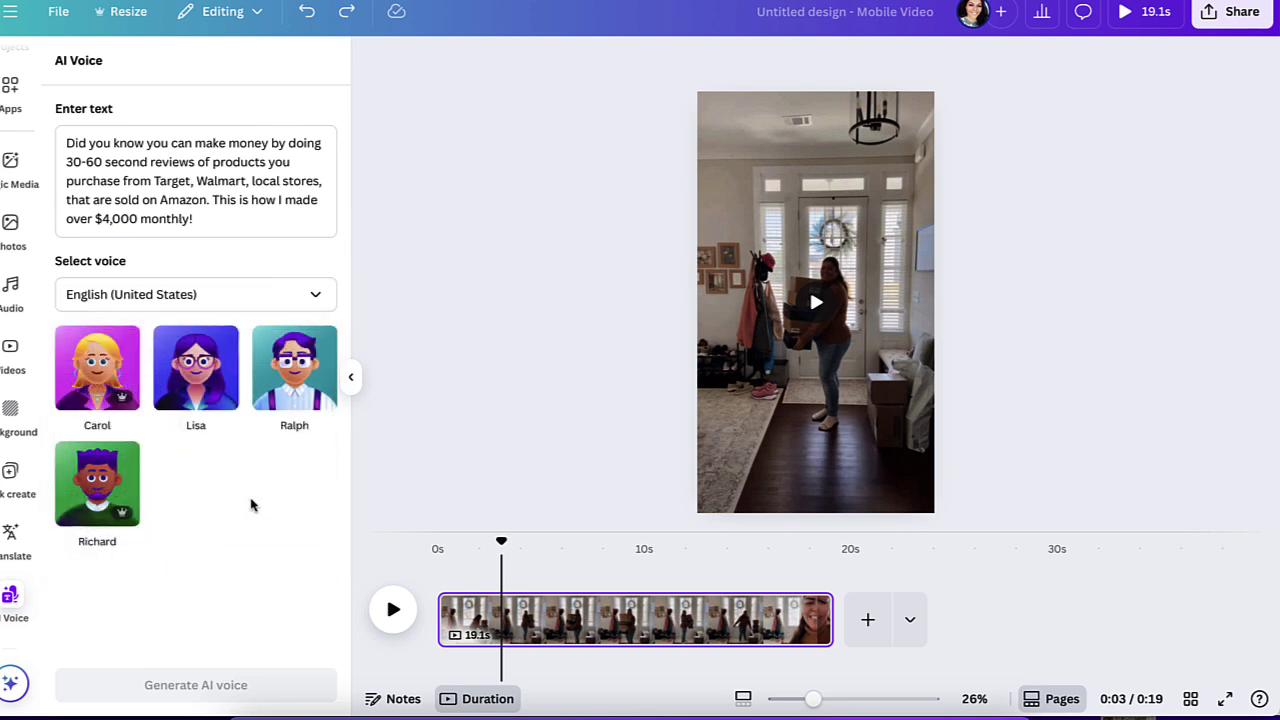
mouse_move(123, 373)
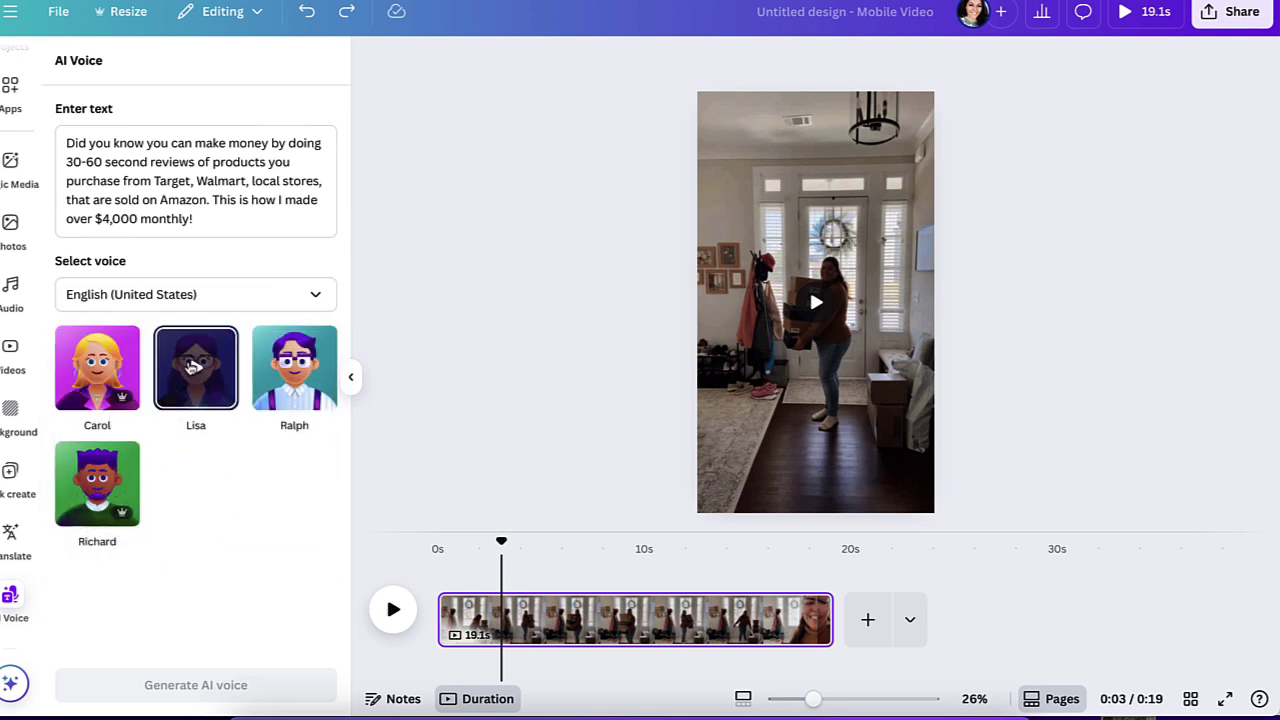
mouse_move(116, 496)
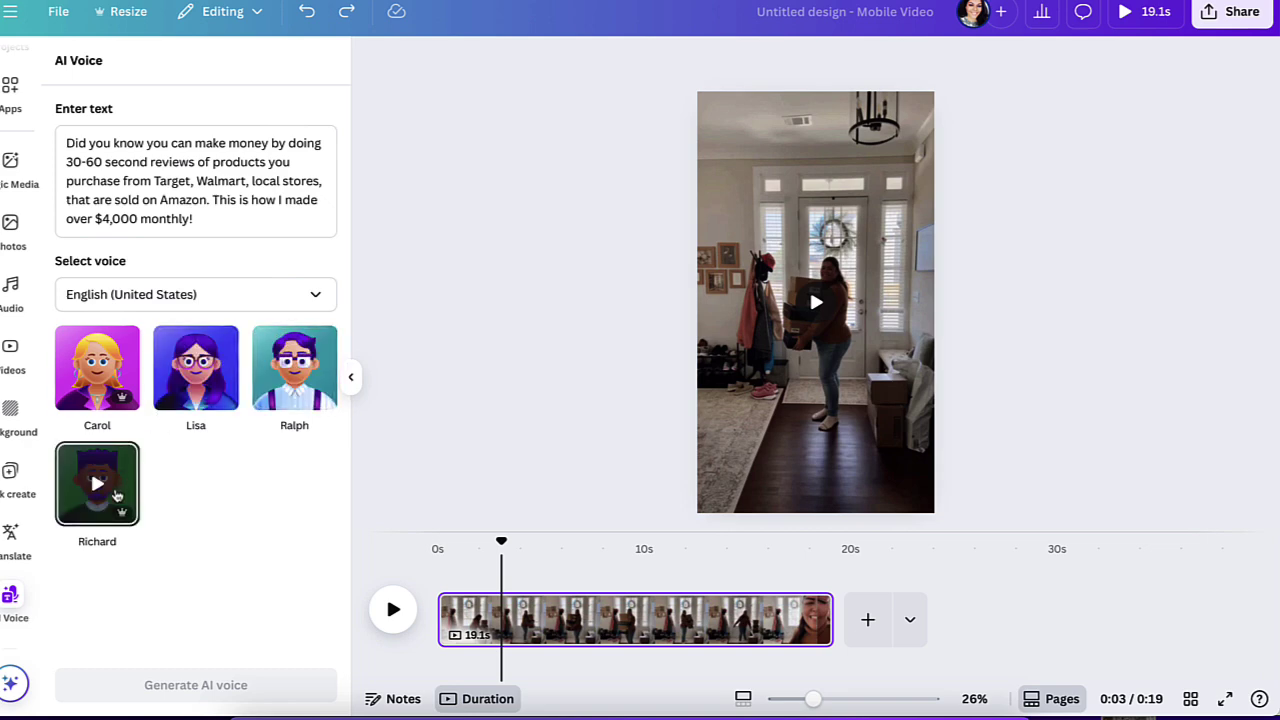
mouse_move(268, 398)
mouse_move(125, 406)
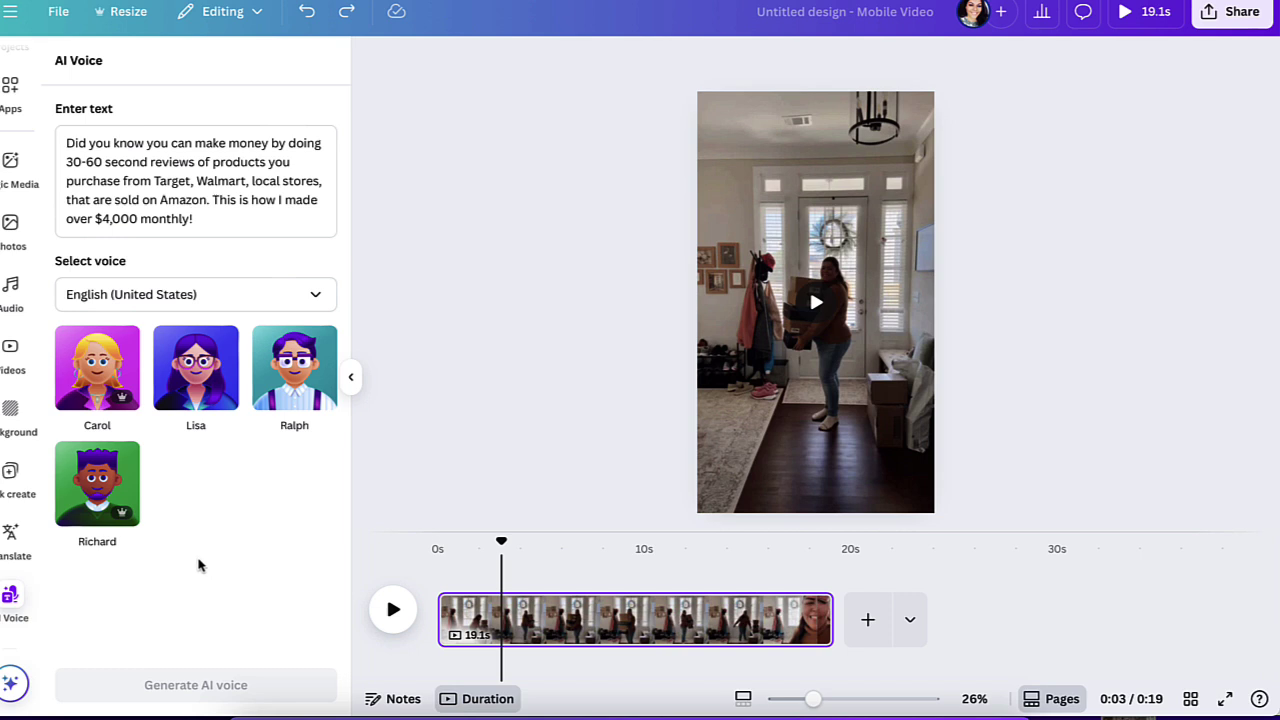
left_click(199, 371)
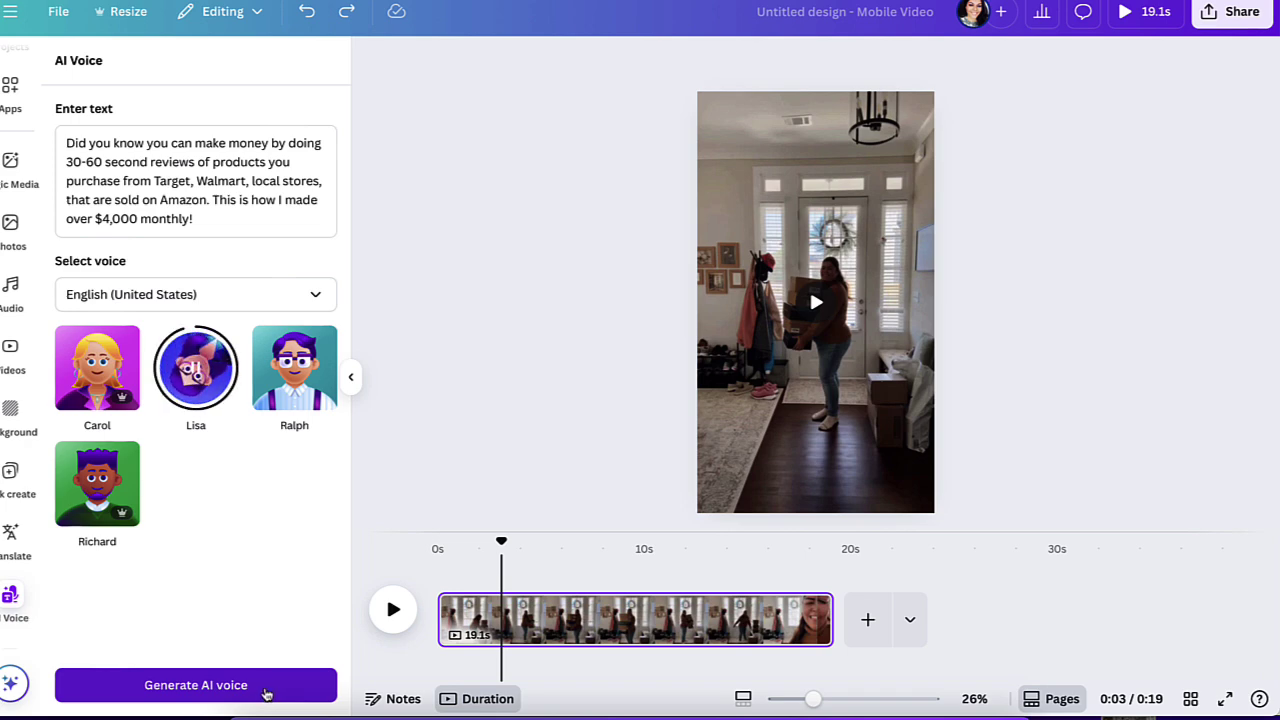
left_click(312, 383)
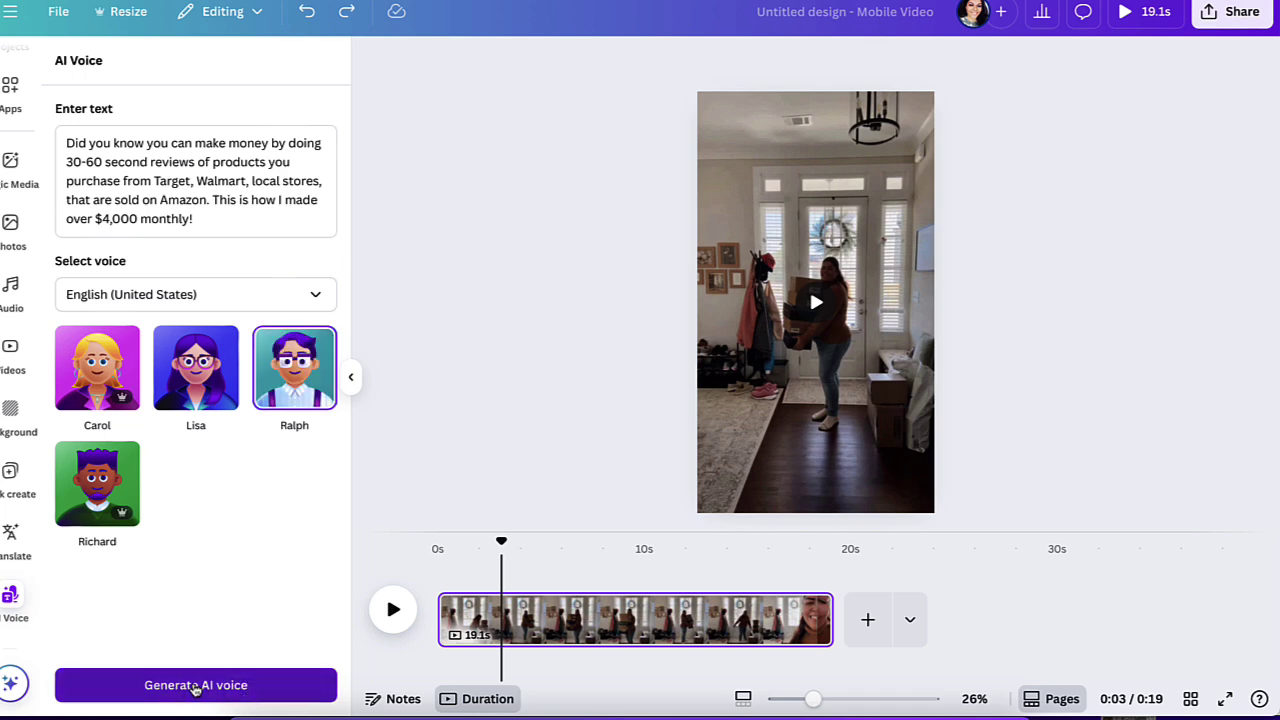
Step: Generate the voiceover, align it at 0s, and trim the video clip to 12.9s
left_click(196, 690)
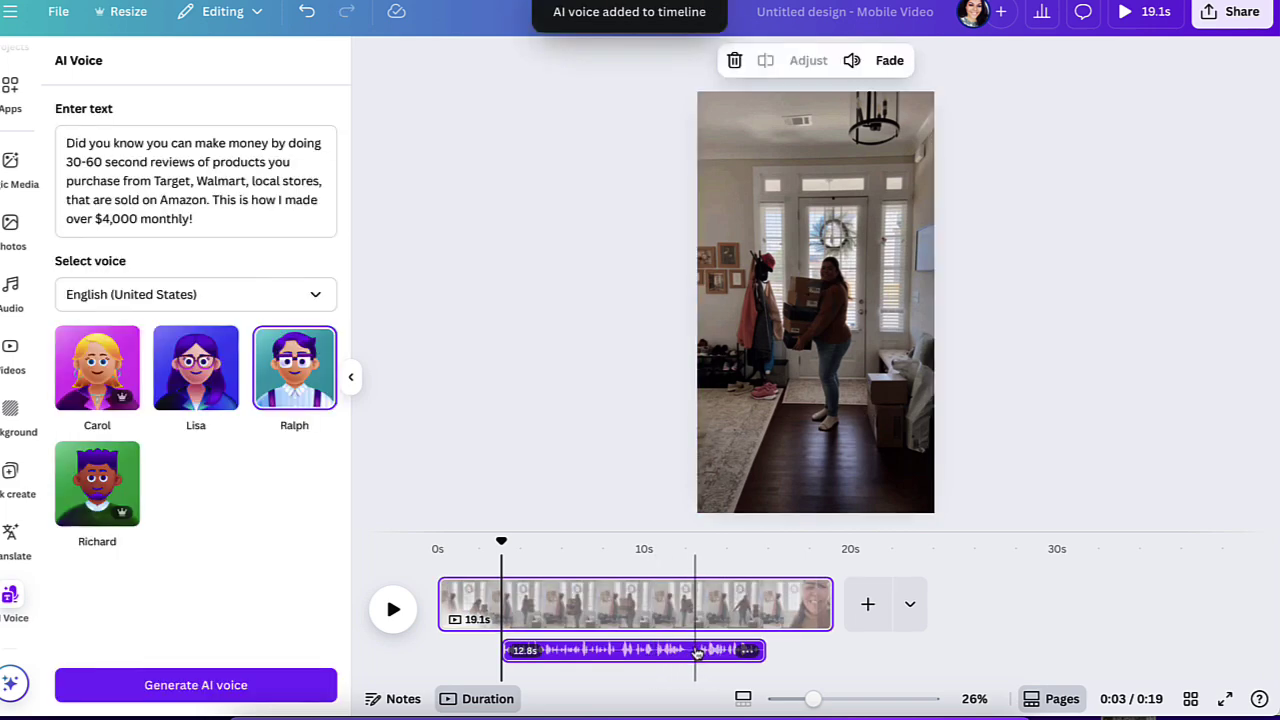
mouse_move(652, 655)
left_mouse_down()
mouse_move(610, 652)
mouse_move(671, 650)
left_mouse_up()
left_click_drag(447, 593, 521, 594)
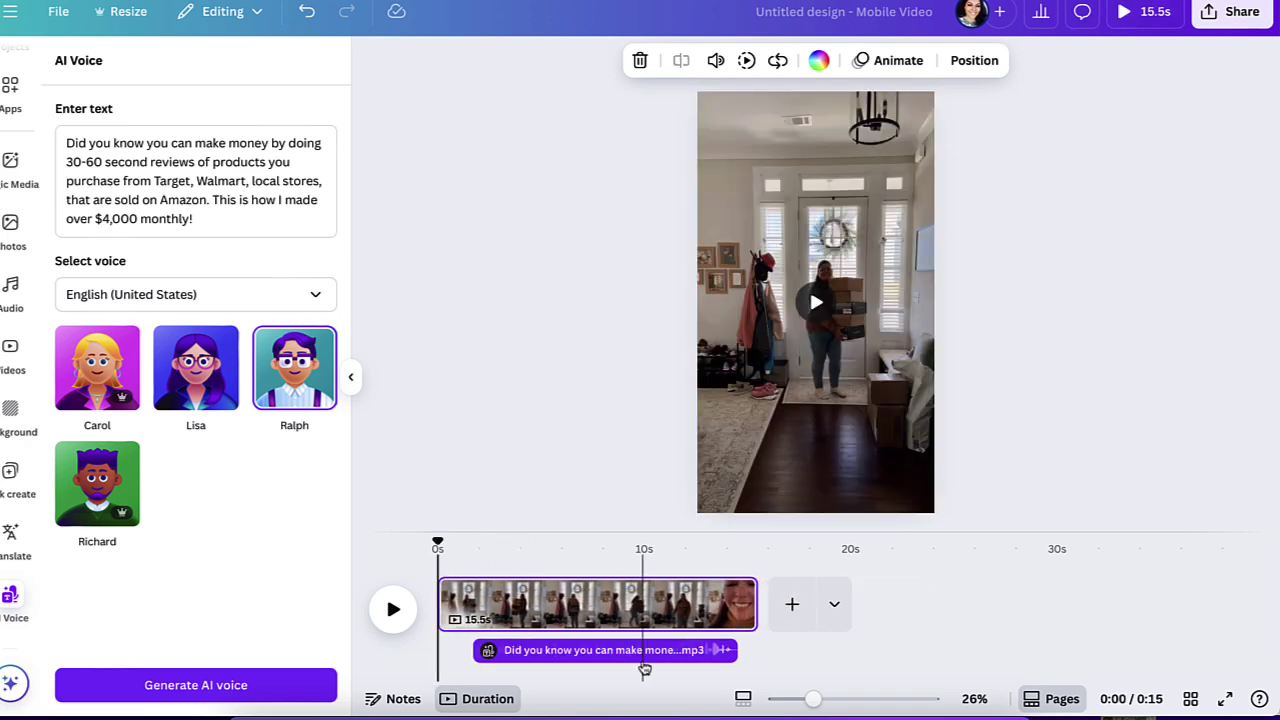
left_click_drag(645, 650, 598, 650)
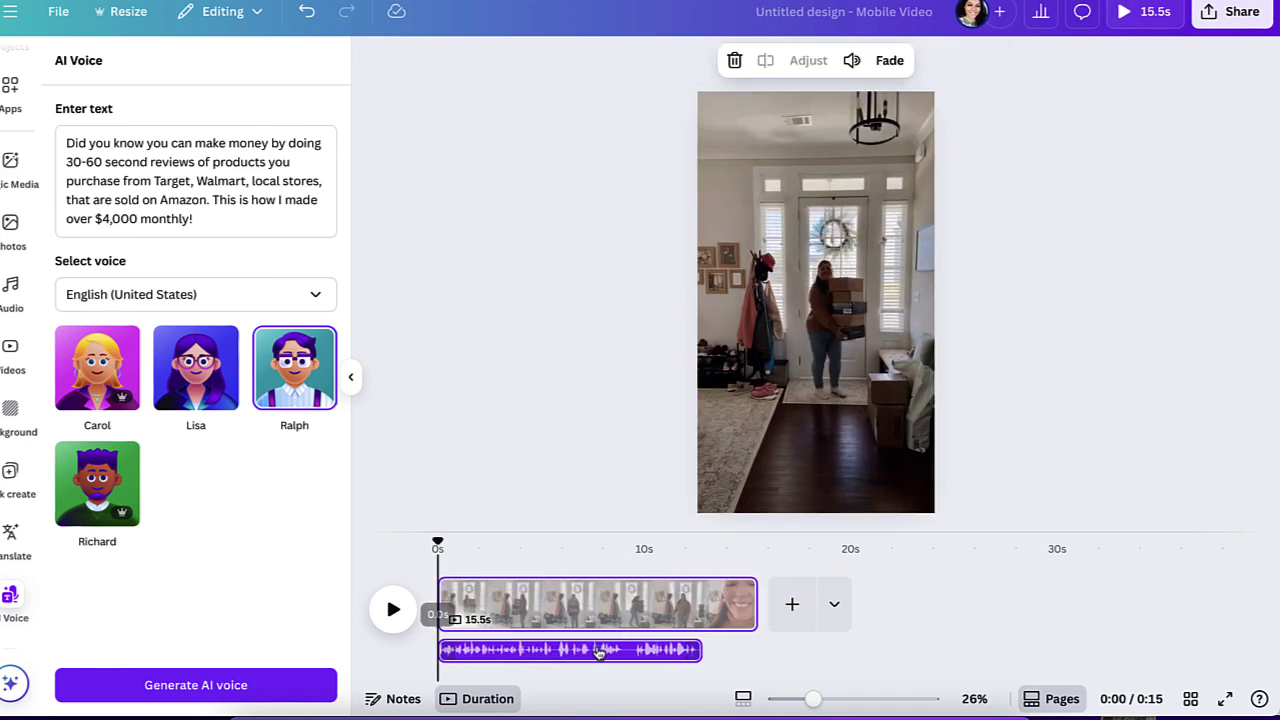
left_click_drag(755, 605, 702, 607)
Step: Play back the video with its new voiceover to check the timing
left_click(391, 610)
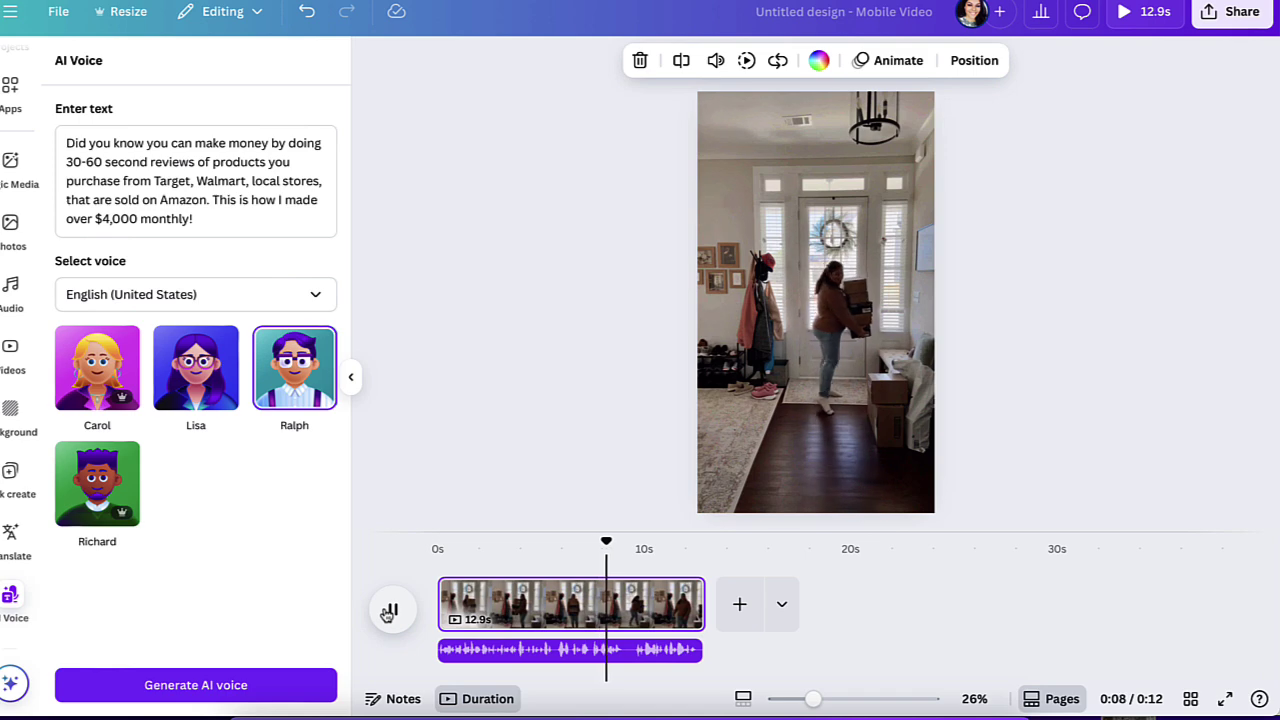
left_click(394, 612)
left_click(394, 612)
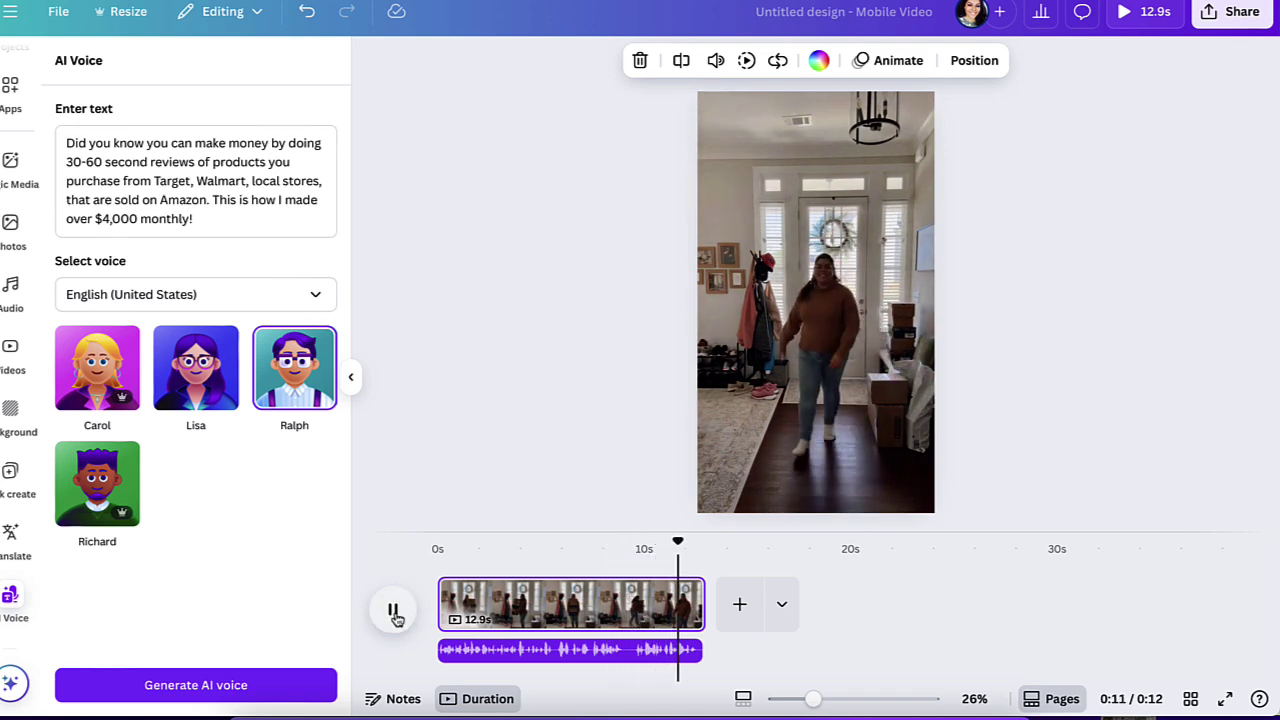
left_click(394, 612)
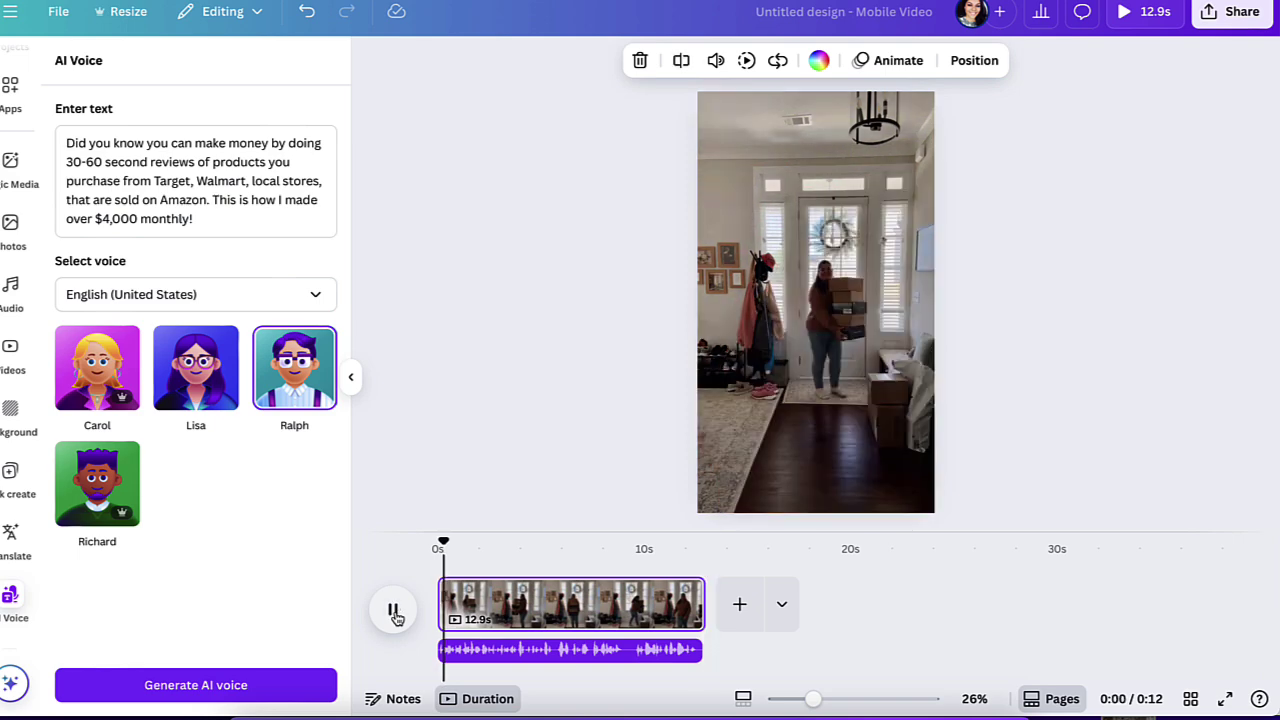
left_click(394, 612)
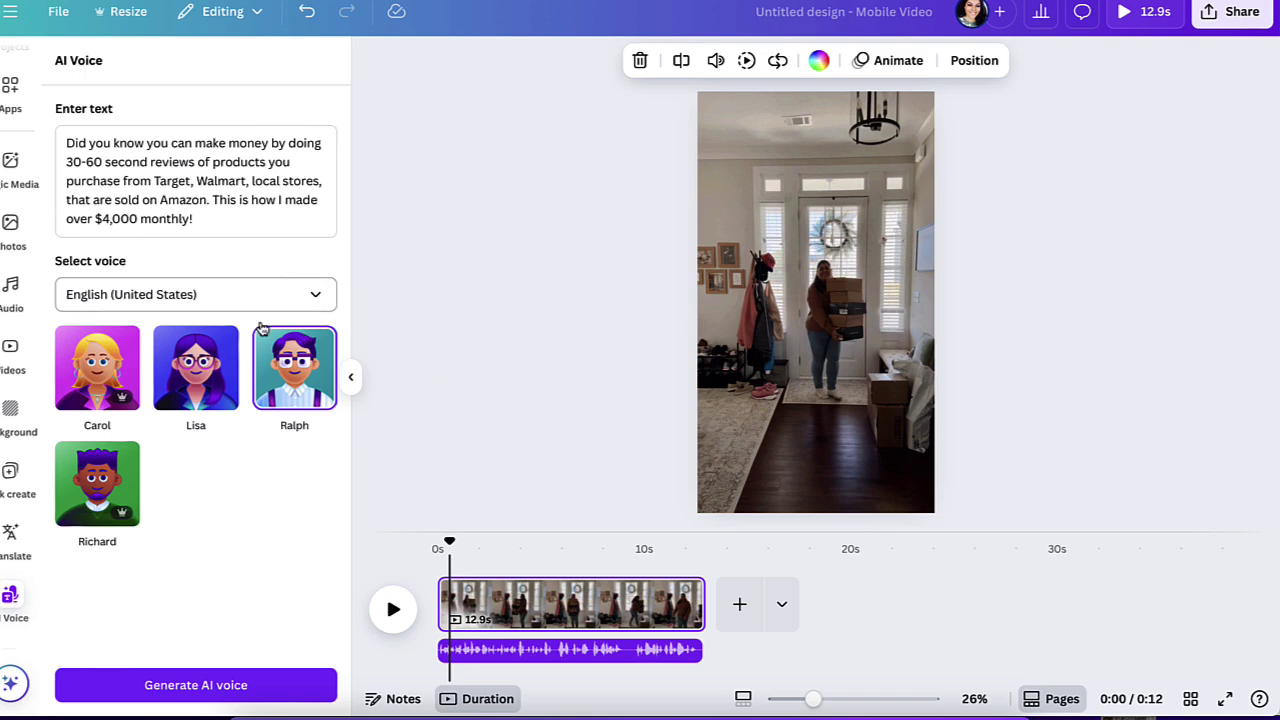
Step: Open the 1080 × 1080 px Blogging Mastery Course design from your projects
mouse_move(265, 380)
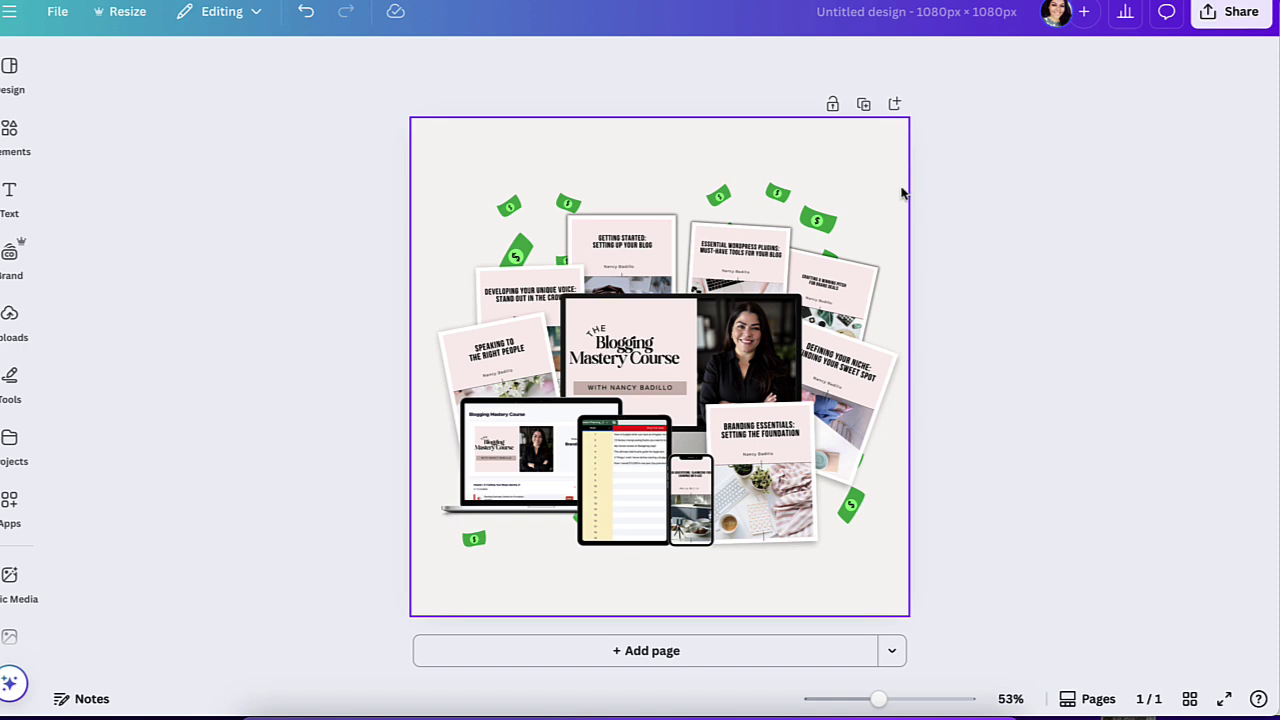
Step: Copy and resize the Blogging Mastery Course design to a custom 1000 × 1500 px page
right_click(854, 171)
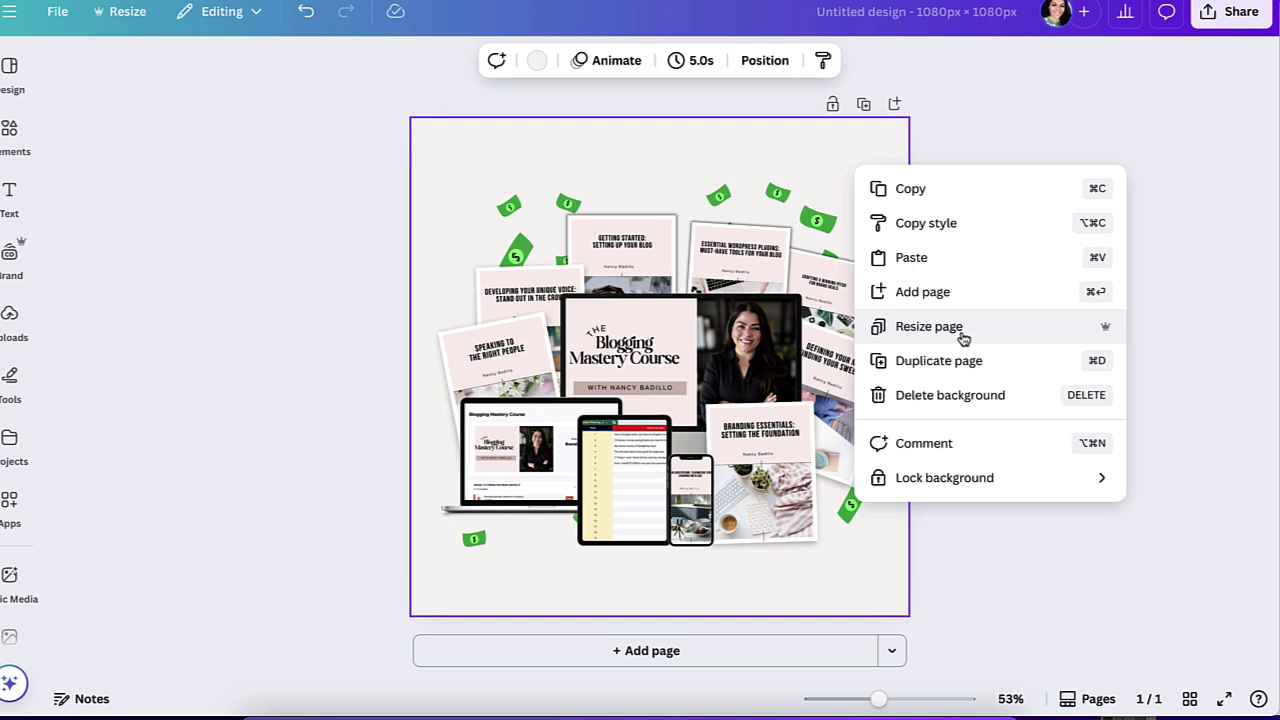
left_click(1000, 333)
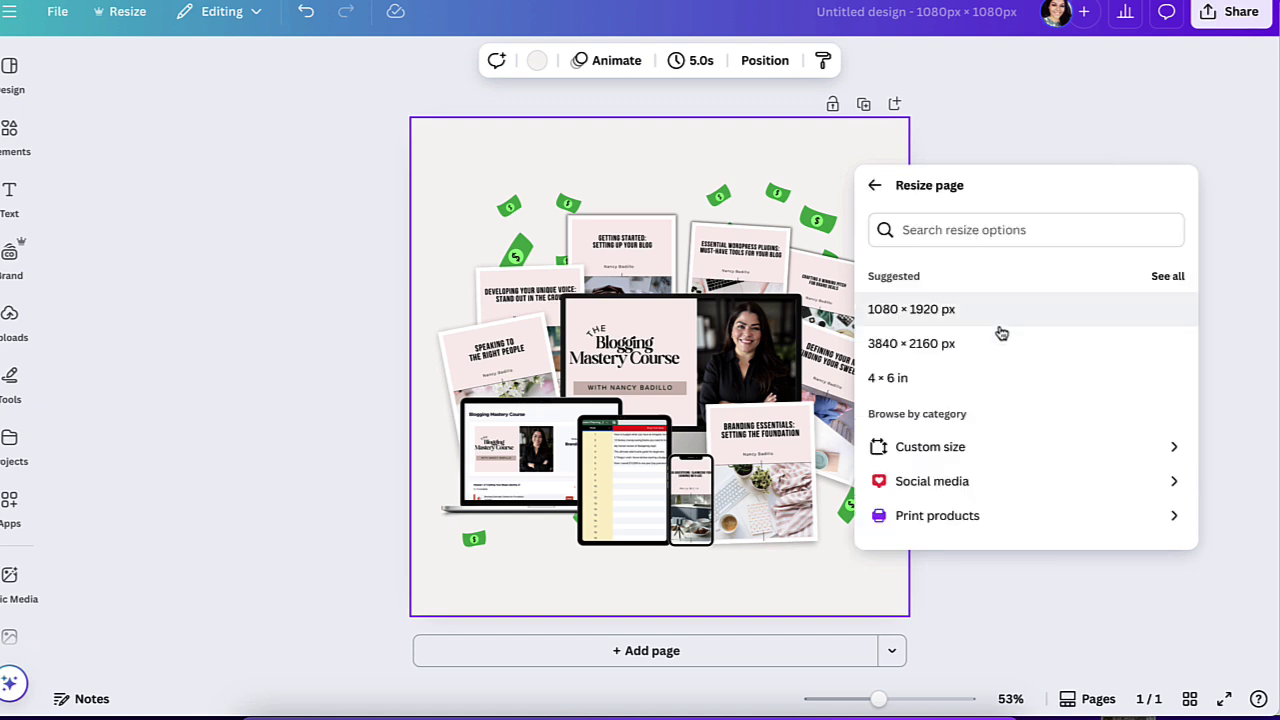
left_click(966, 448)
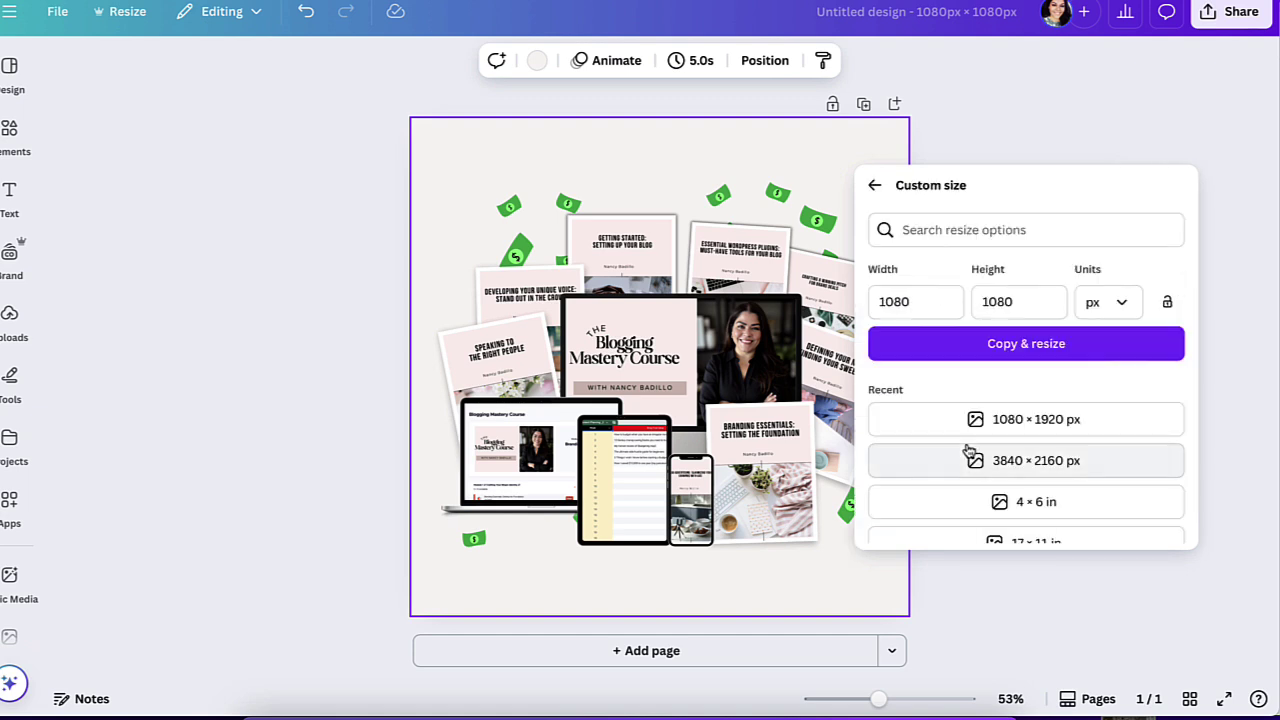
left_click(916, 300)
type("1000")
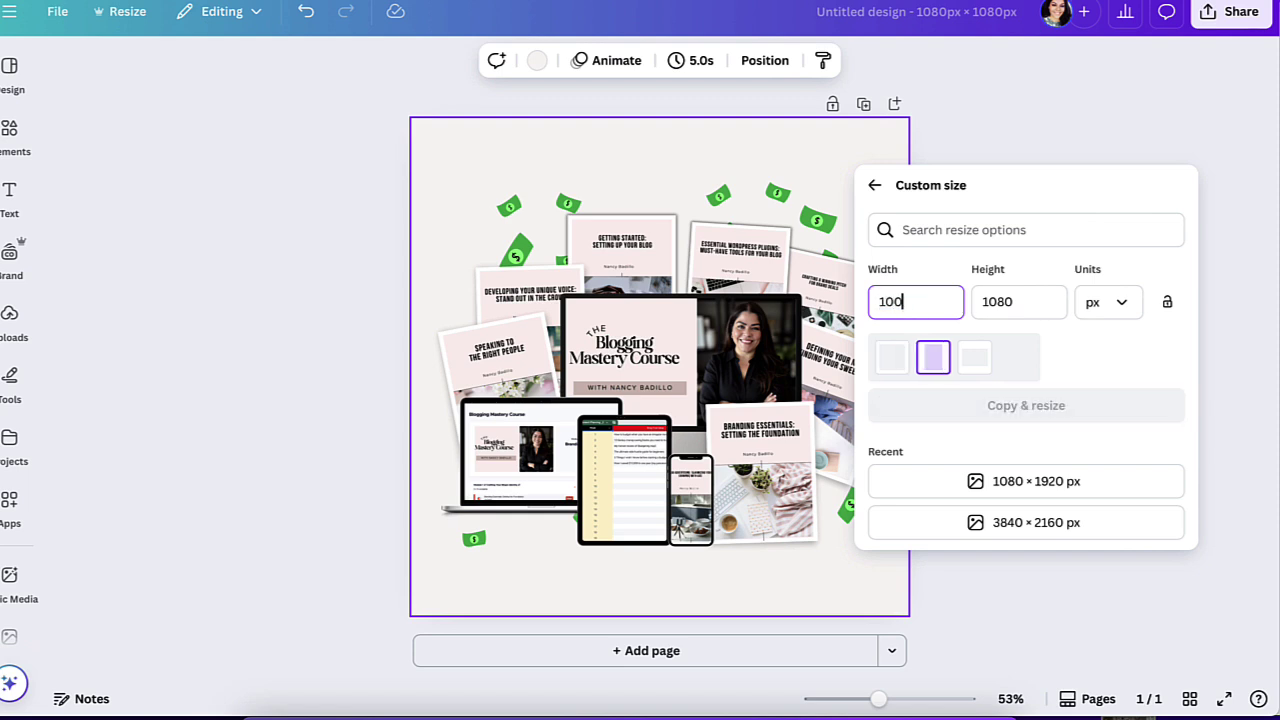
left_click(1000, 301)
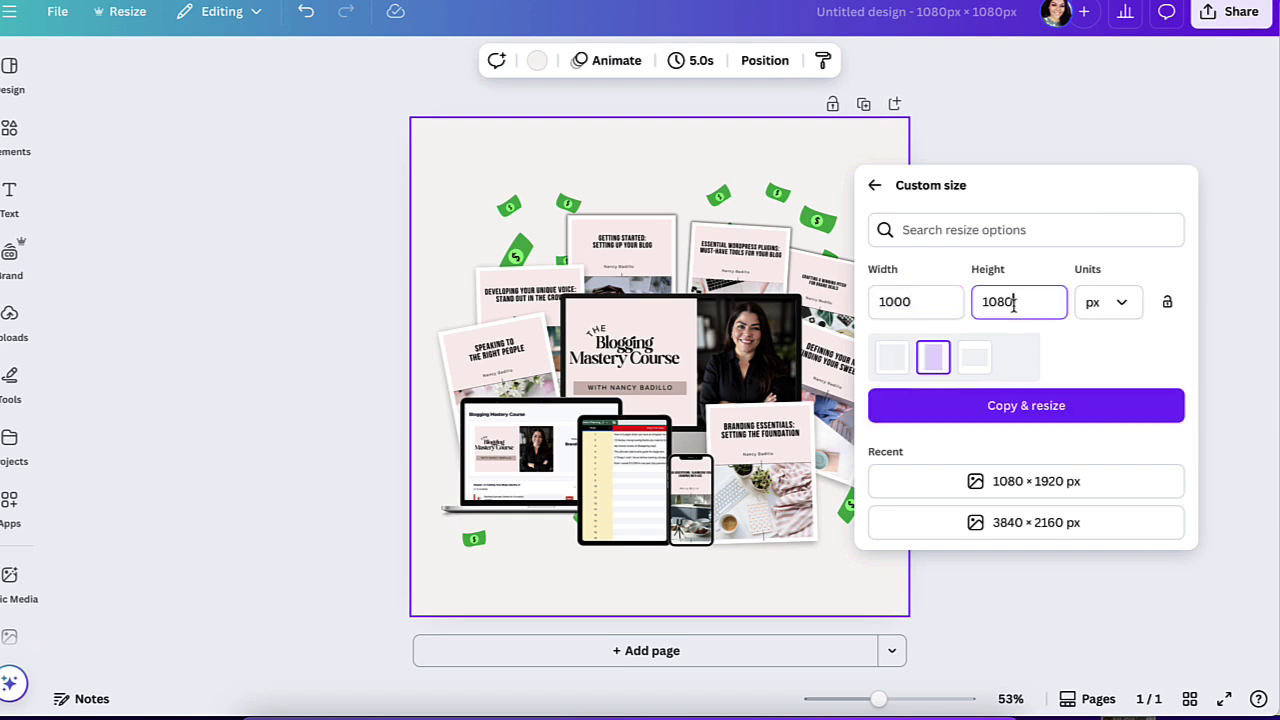
key("ctrl+a")
type("1500")
left_click(1006, 412)
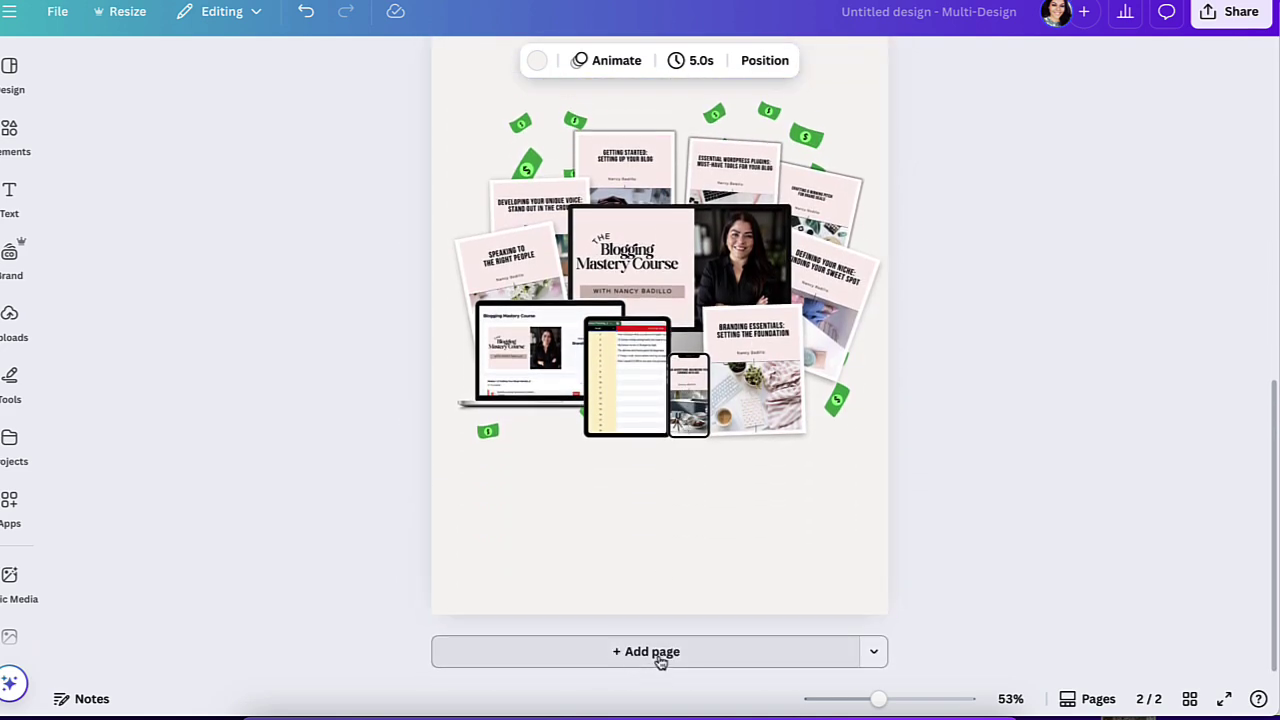
Step: Add a Social Media > Facebook Cover page as the design's third page
left_click(874, 654)
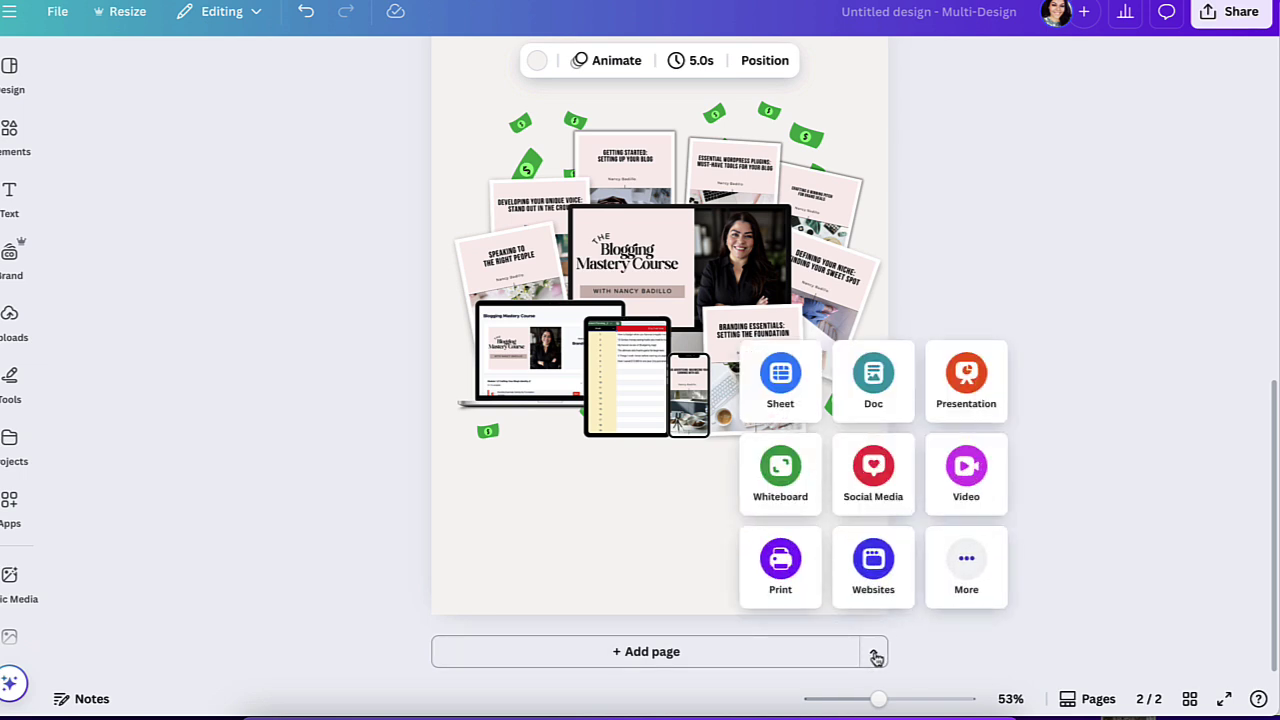
left_click(872, 478)
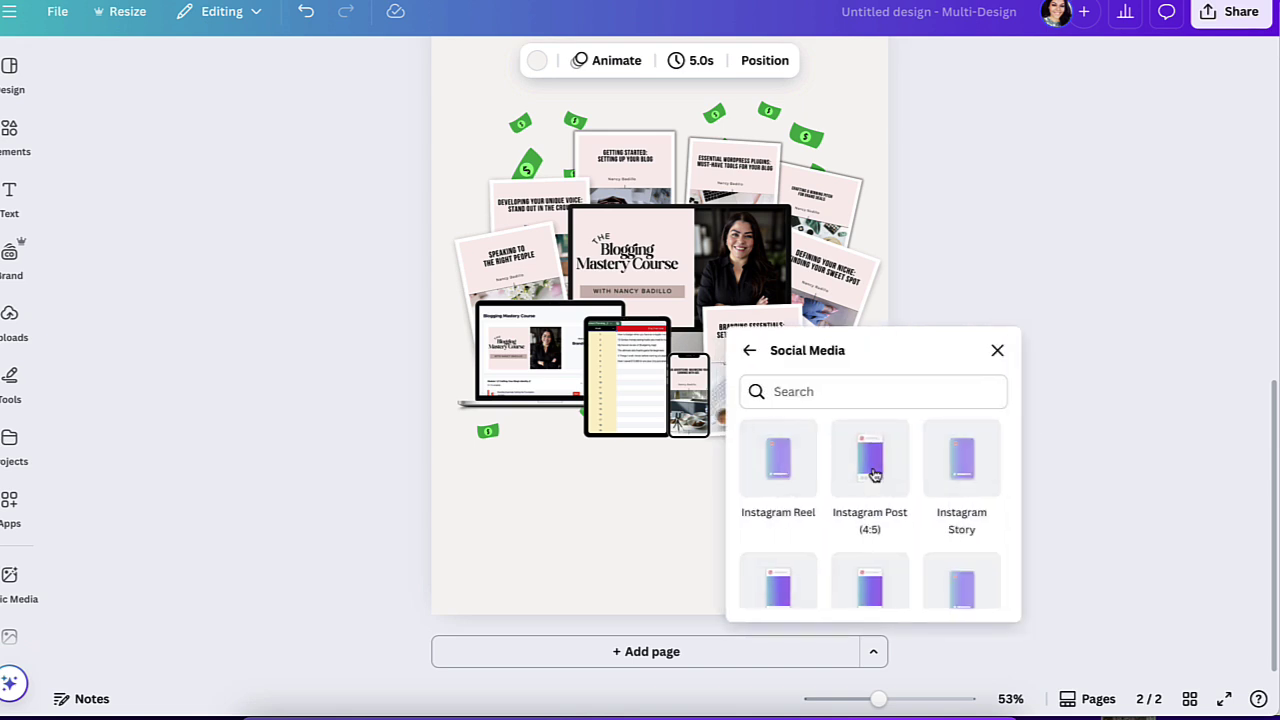
scroll(872, 480, "down", 4)
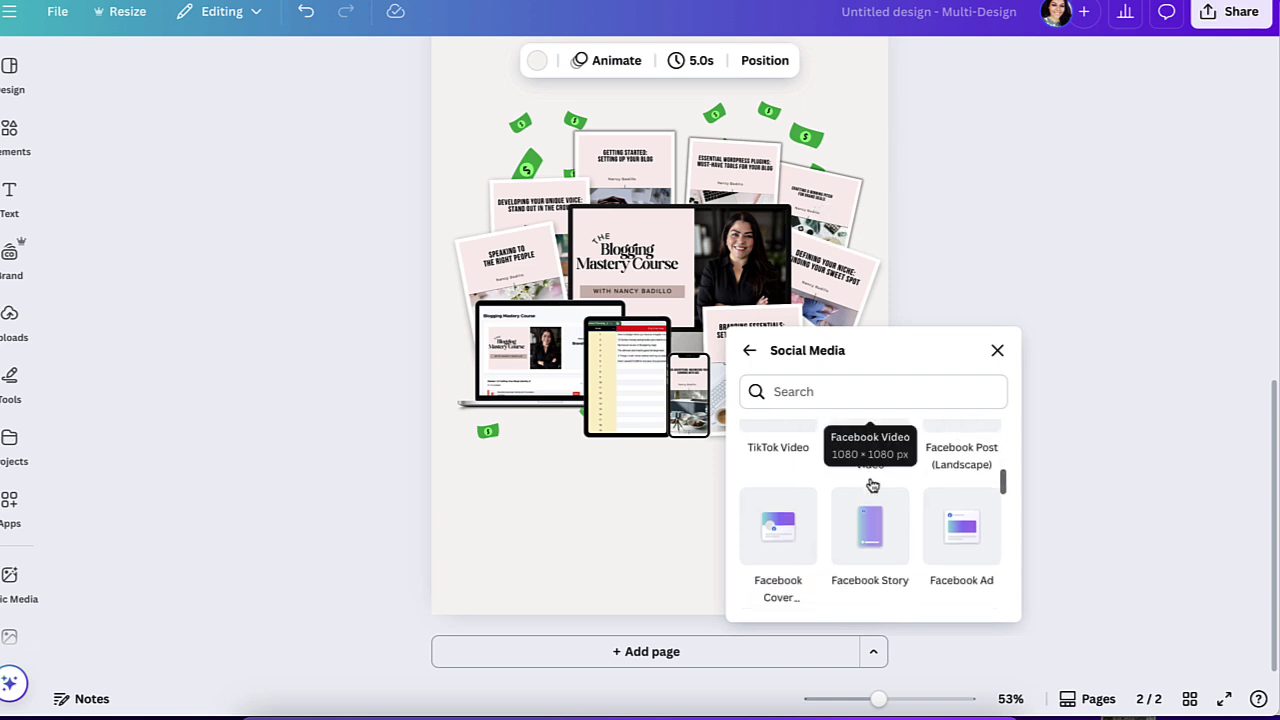
scroll(870, 485, "up", 1)
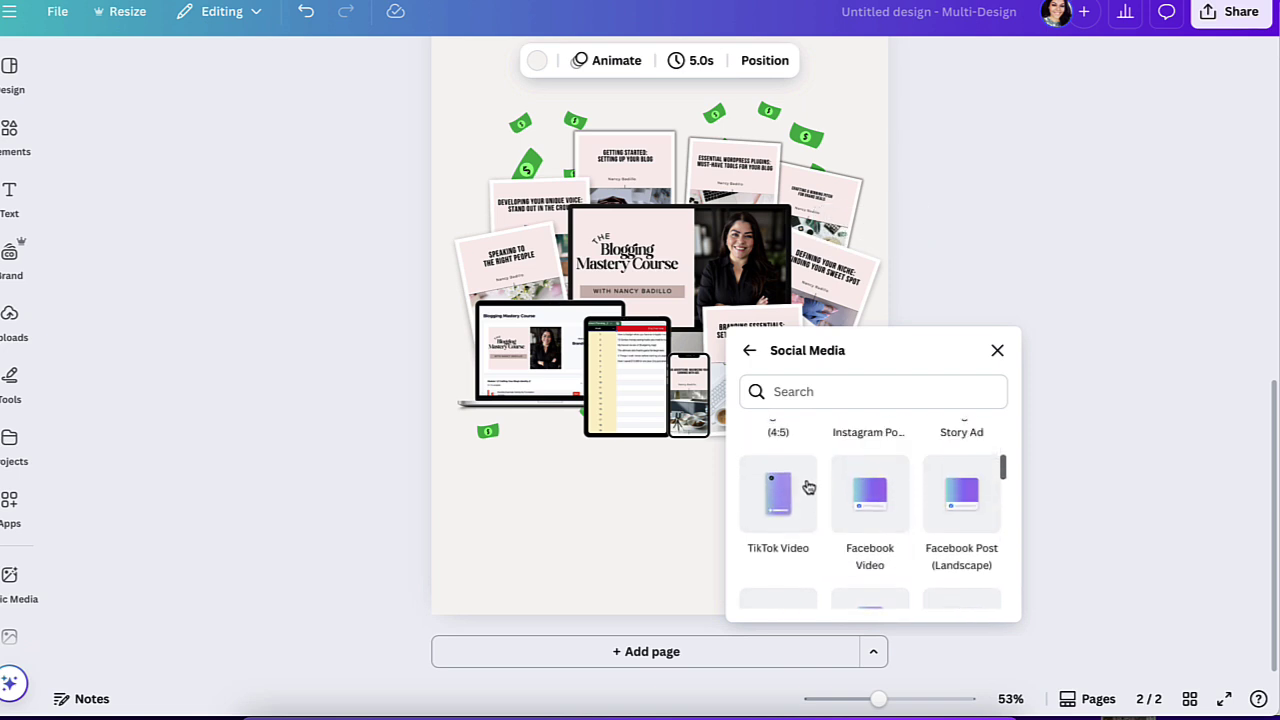
scroll(805, 495, "down", 2)
scroll(803, 500, "down", 2)
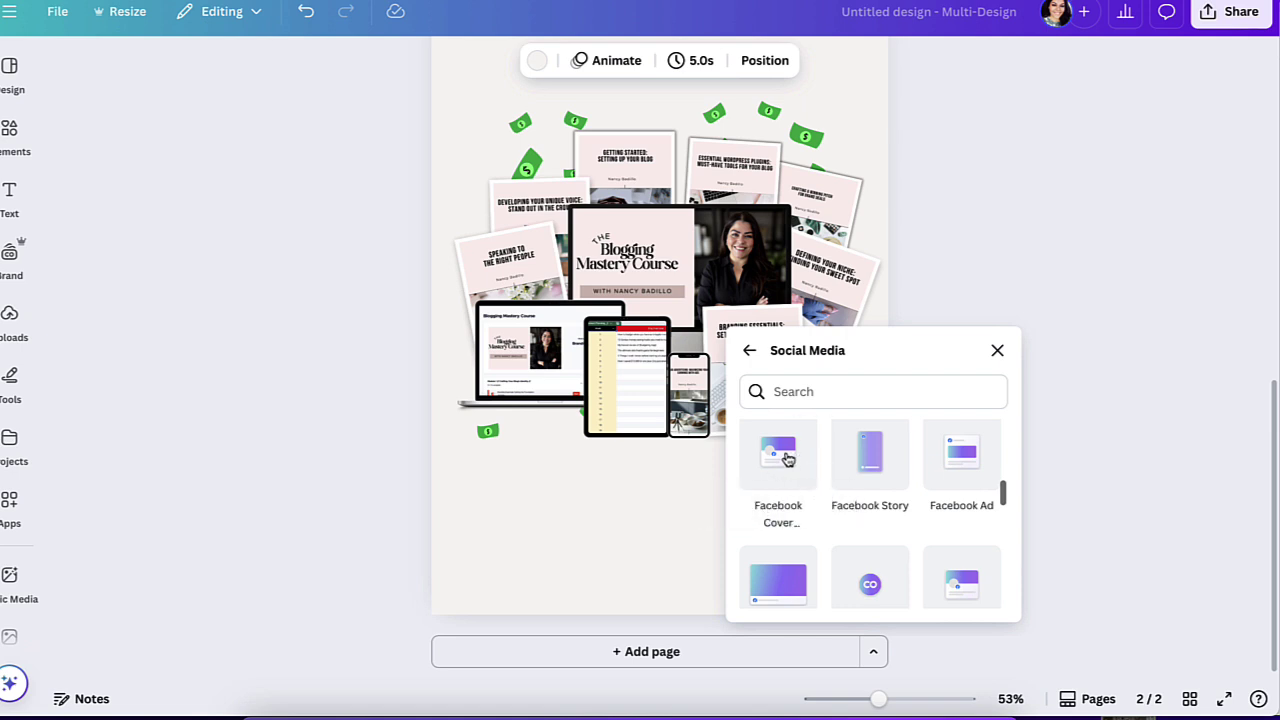
left_click(788, 456)
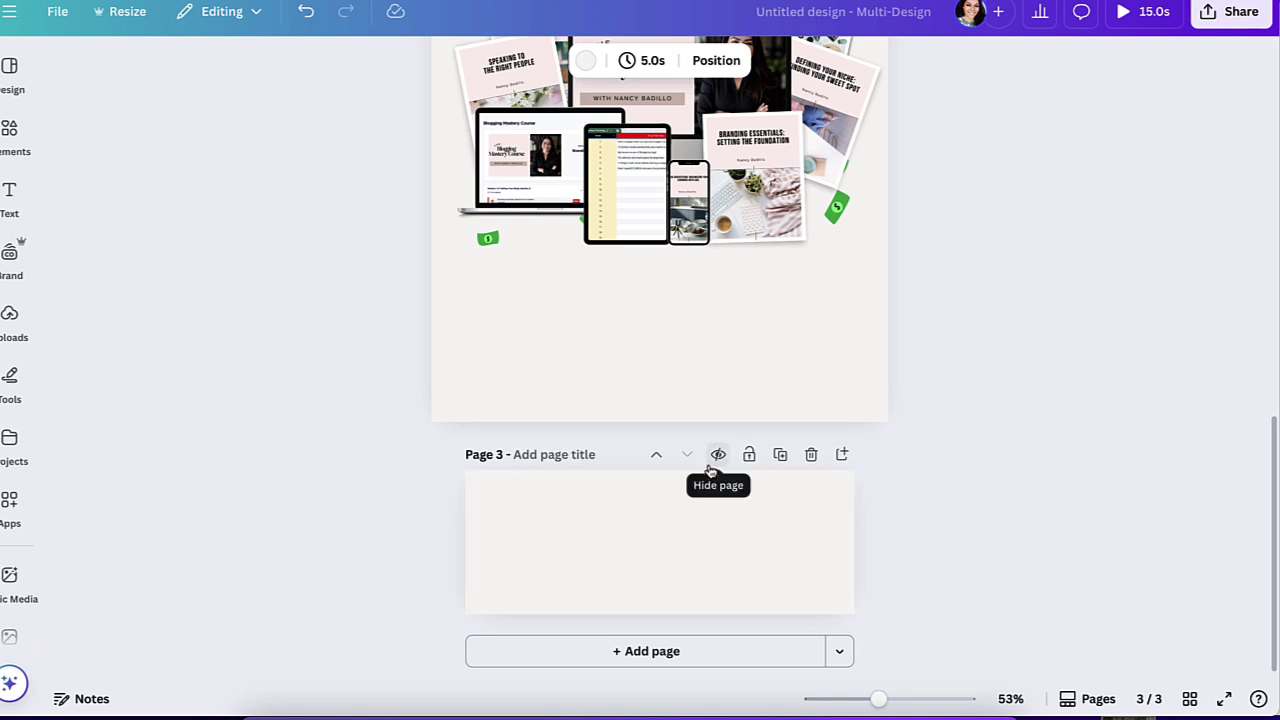
scroll(691, 351, "up", 7)
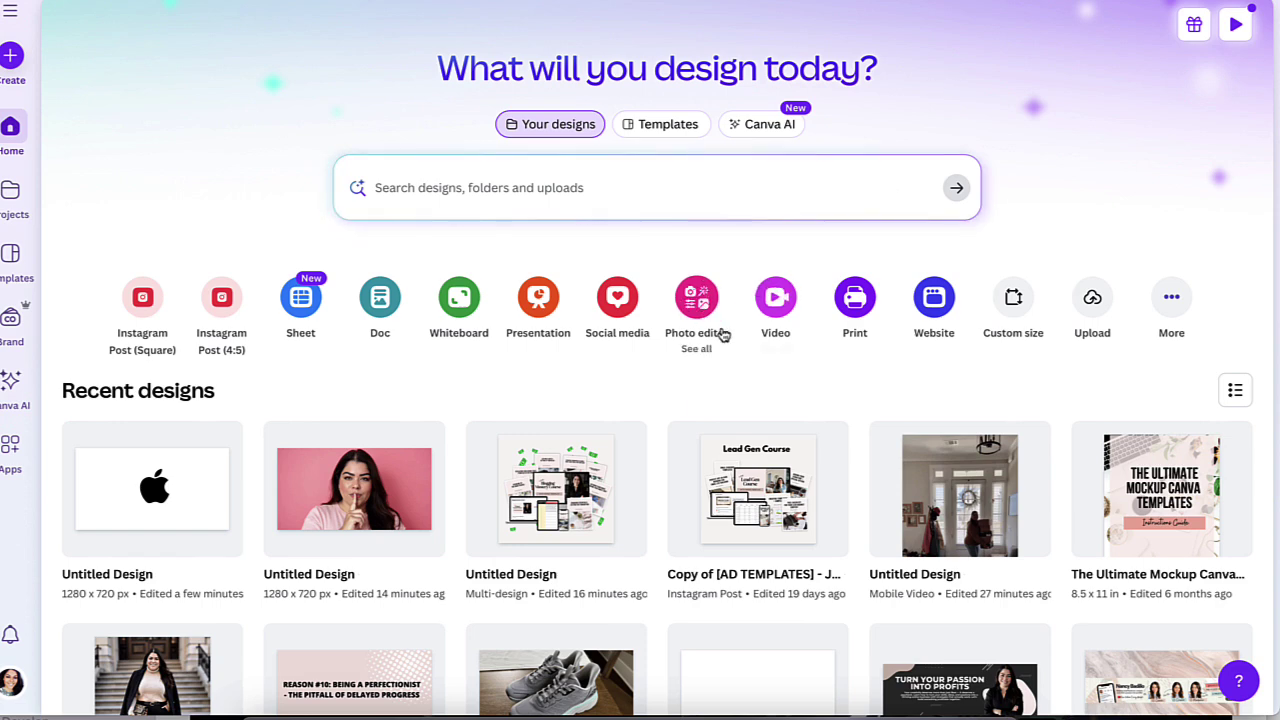
Step: Start a Photo editor project with Perspective Correction on the podcast photo
left_click(694, 312)
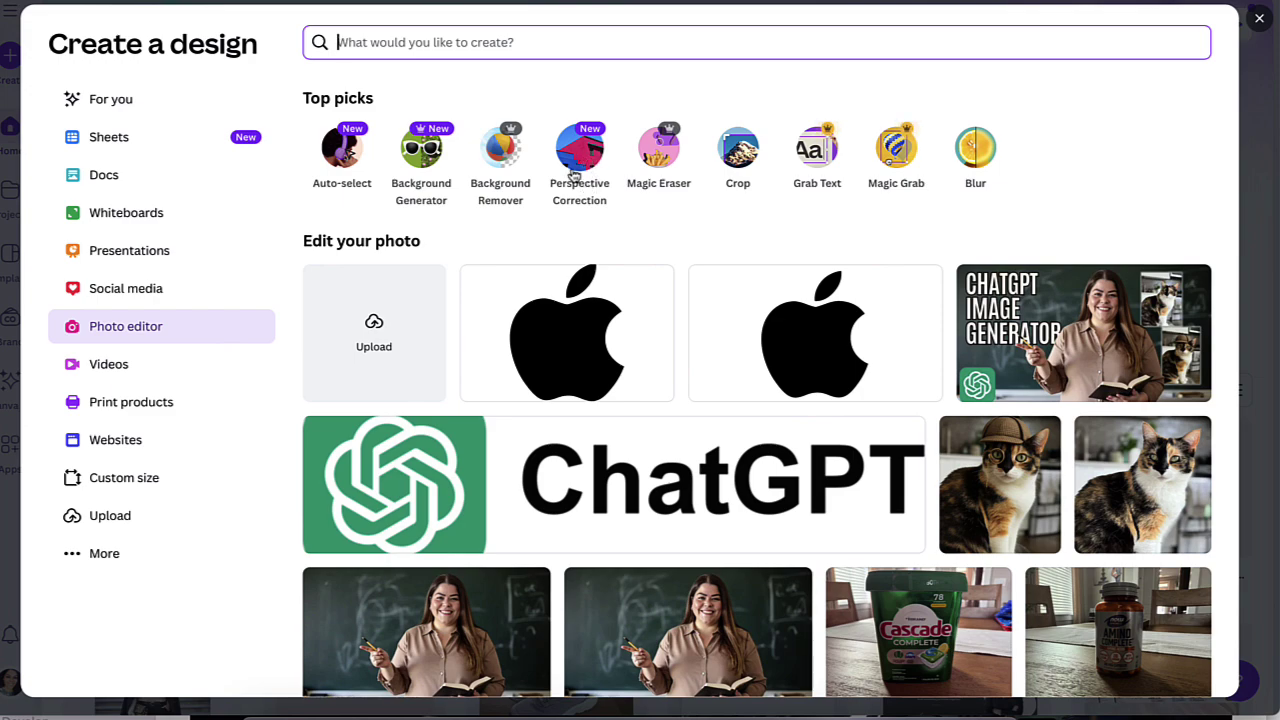
left_click(578, 156)
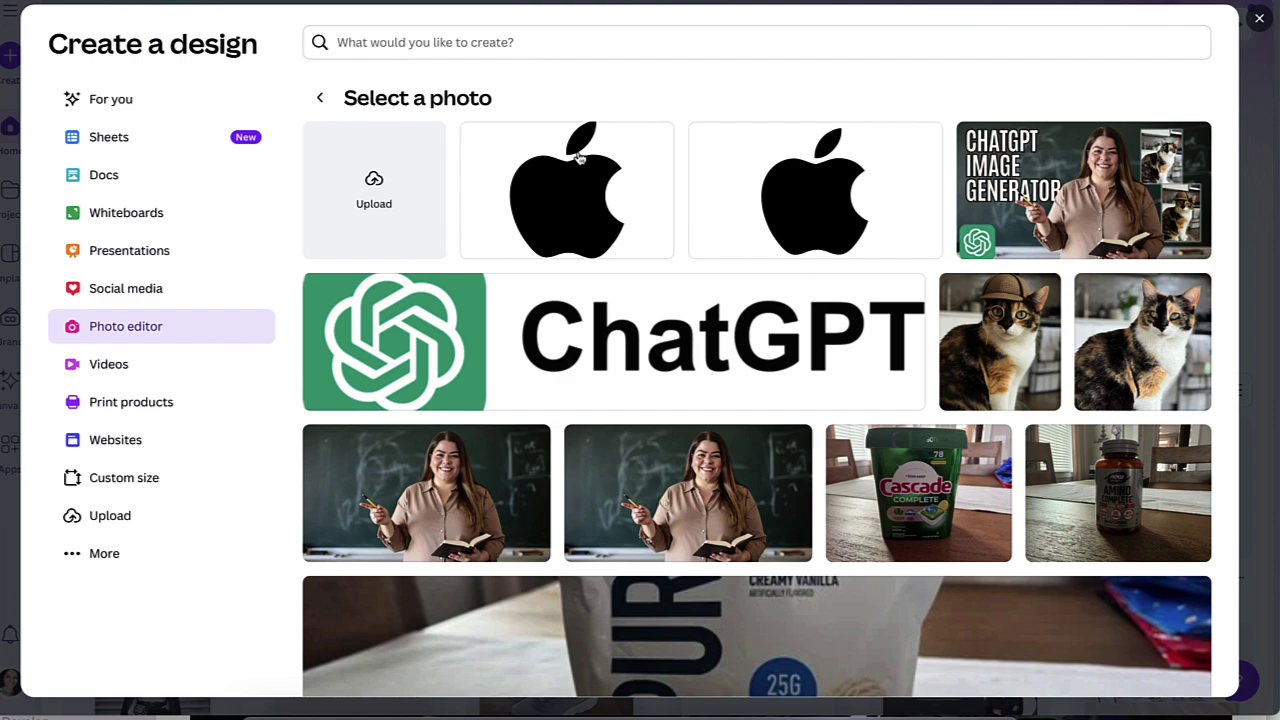
scroll(808, 397, "down", 9)
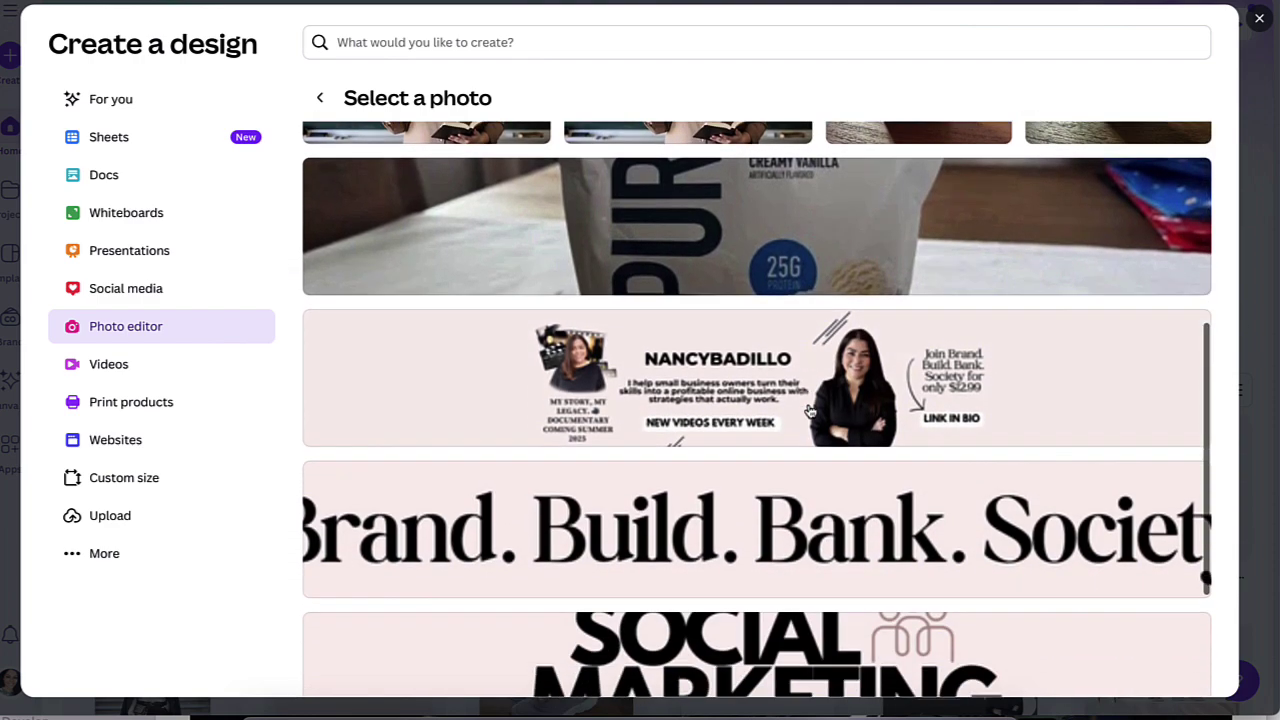
scroll(810, 410, "down", 5)
scroll(810, 410, "up", 2)
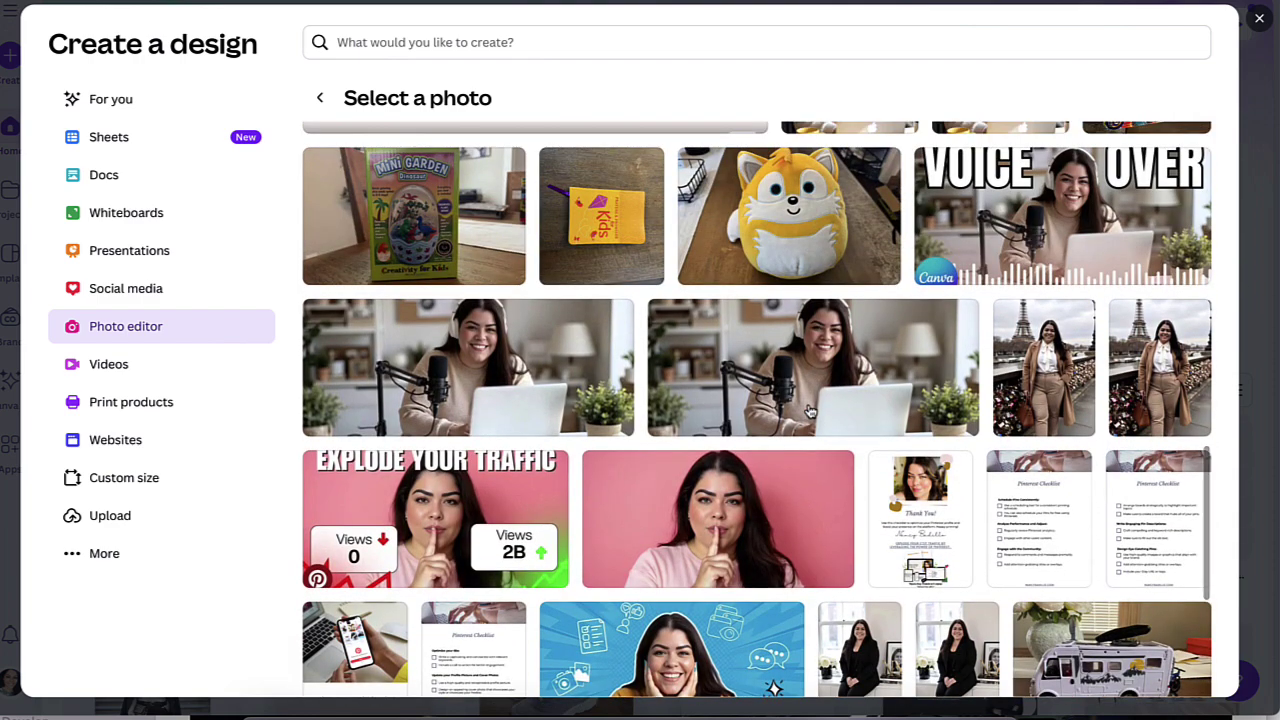
left_click(812, 348)
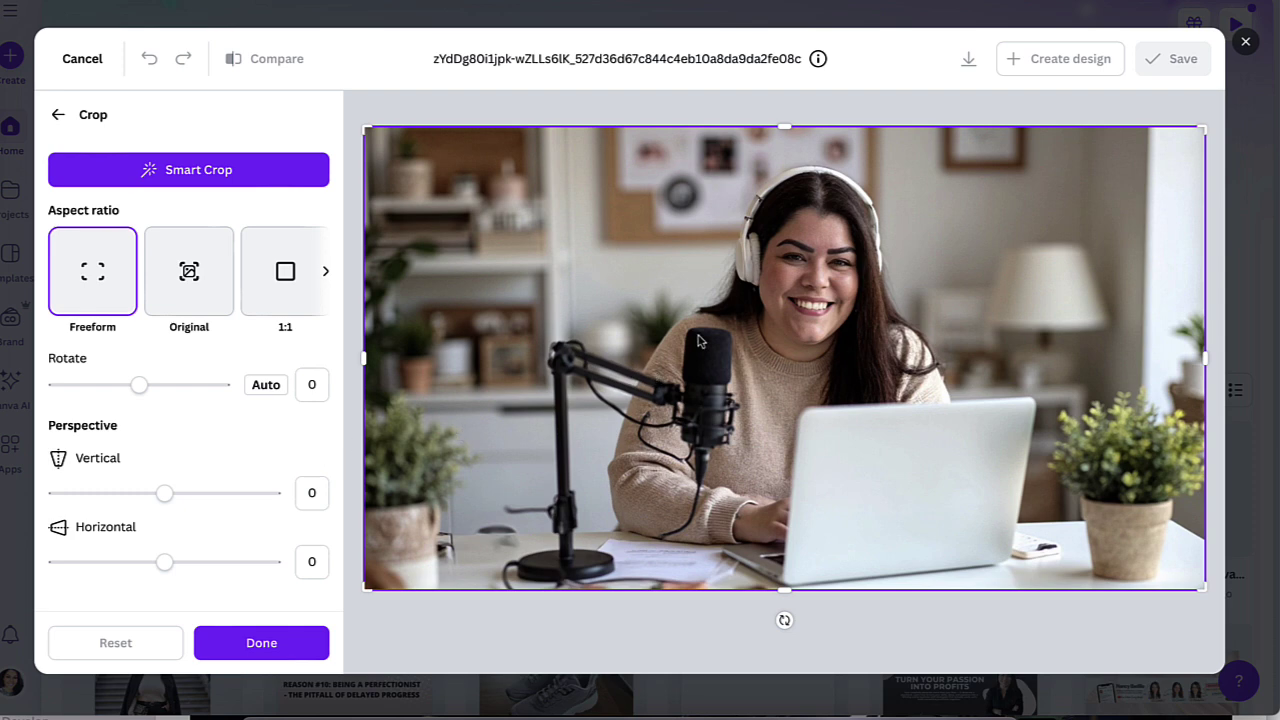
Step: Adjust rotation and perspective, settle Vertical near -0.4, and apply the crop
mouse_move(139, 386)
left_mouse_down()
mouse_move(234, 397)
mouse_move(139, 409)
left_mouse_up()
mouse_move(165, 500)
left_mouse_down()
mouse_move(220, 494)
mouse_move(167, 496)
left_mouse_up()
mouse_move(169, 551)
left_mouse_down()
mouse_move(117, 574)
mouse_move(229, 566)
mouse_move(164, 563)
left_mouse_up()
left_click_drag(167, 500, 165, 539)
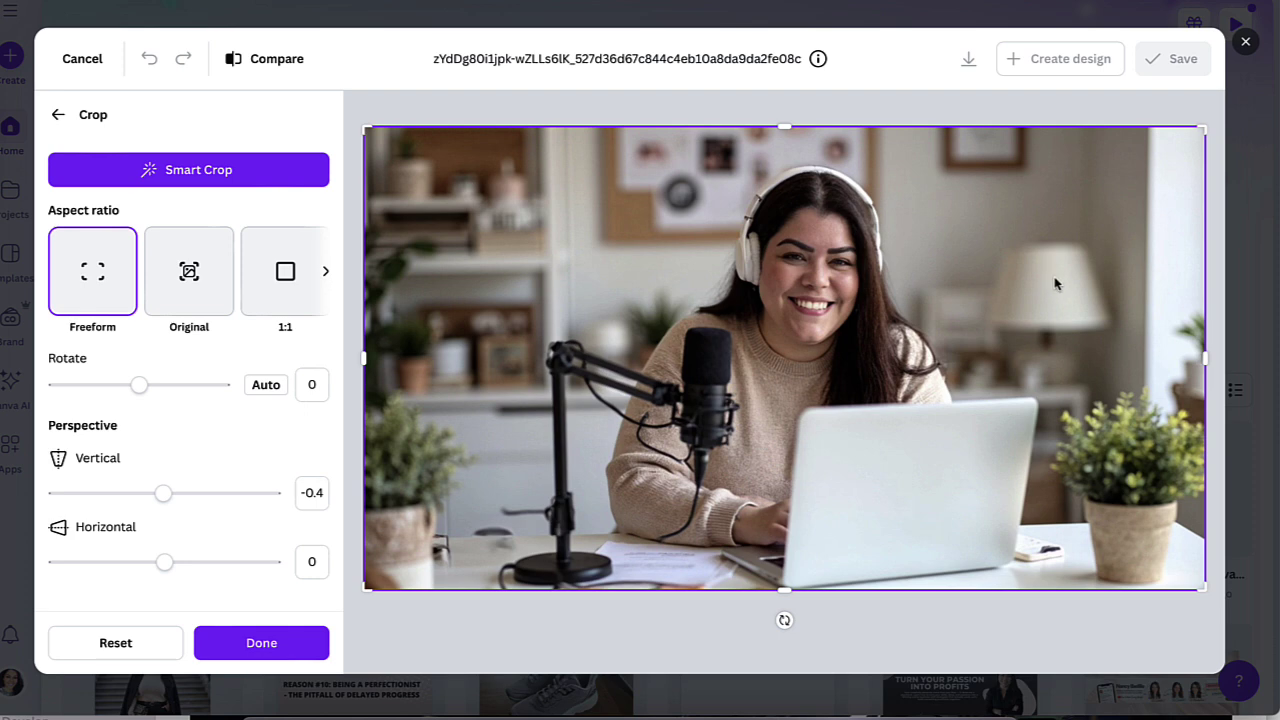
key("Return")
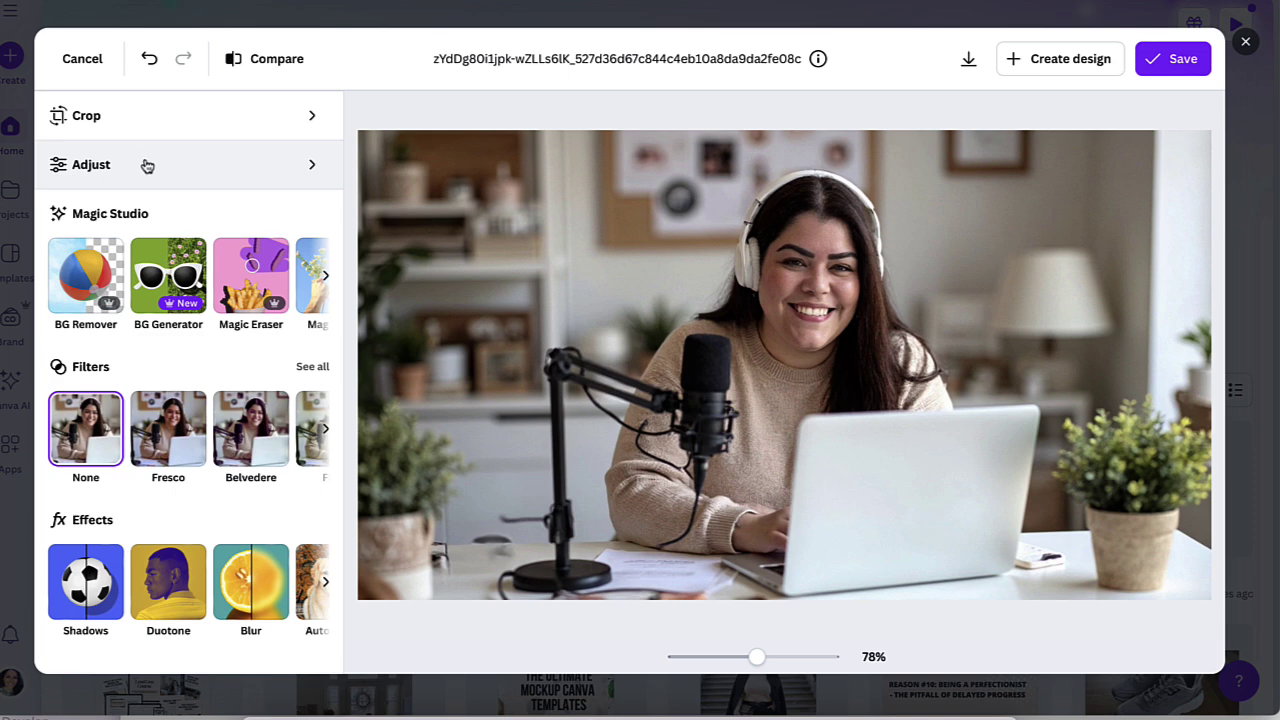
Step: In Adjust, click-select the laptop, plant and microphone as the adjustment area
left_click(210, 170)
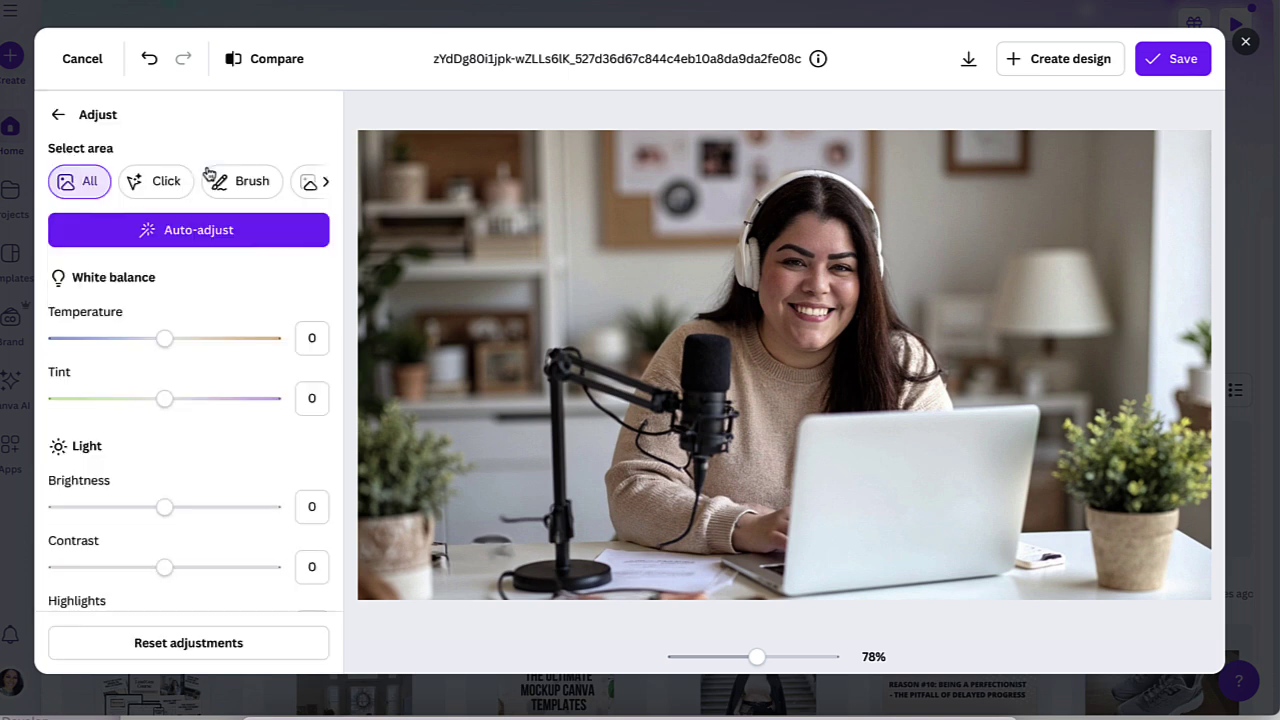
left_click(142, 186)
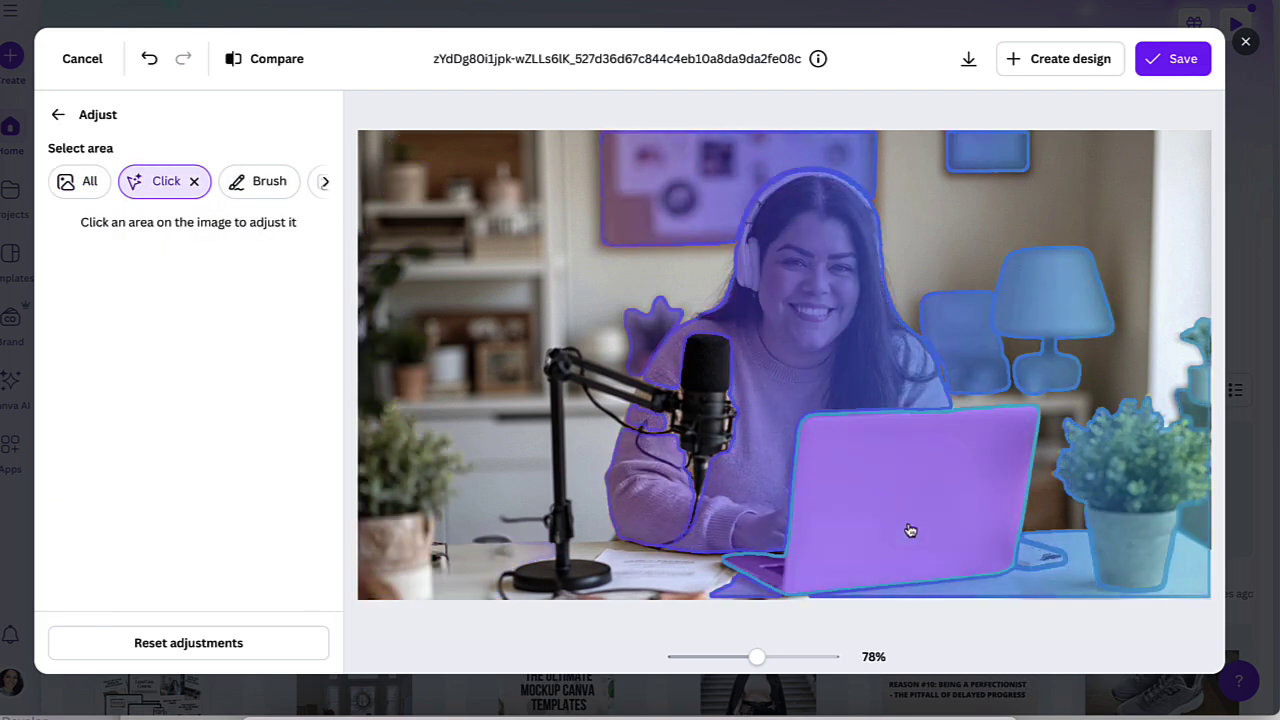
left_click(910, 530)
left_click(1100, 525)
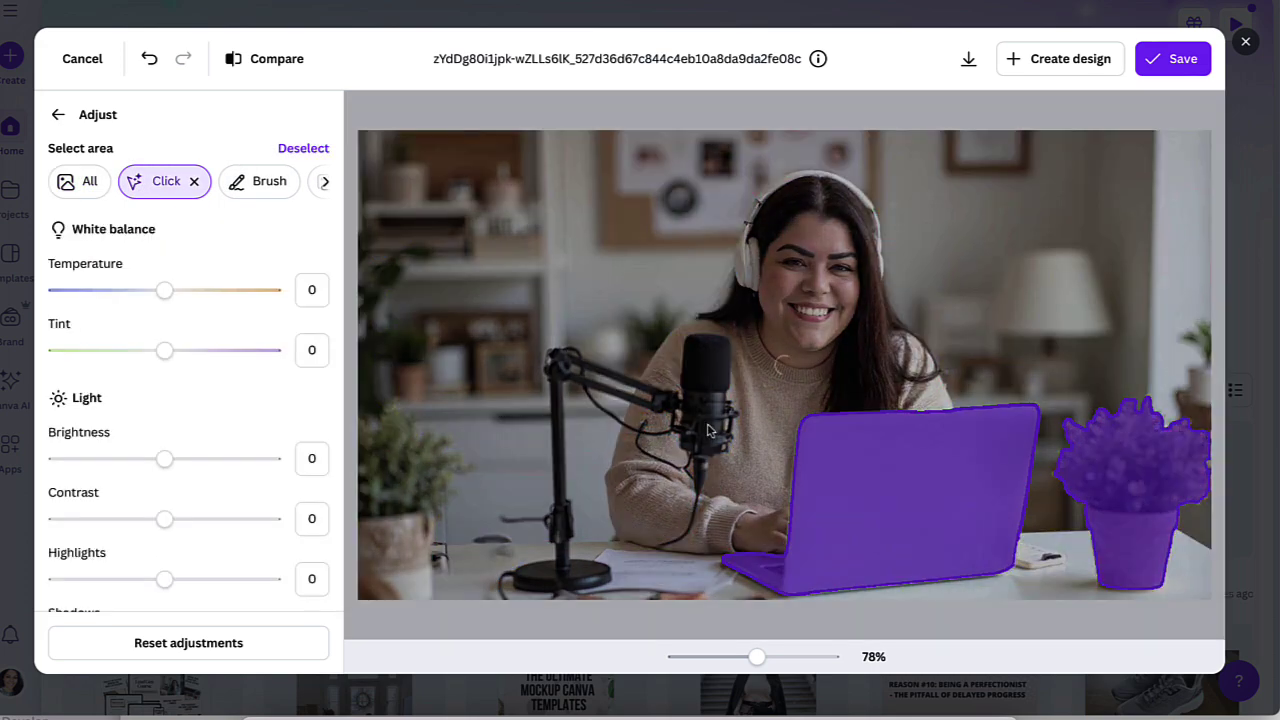
left_click(707, 430)
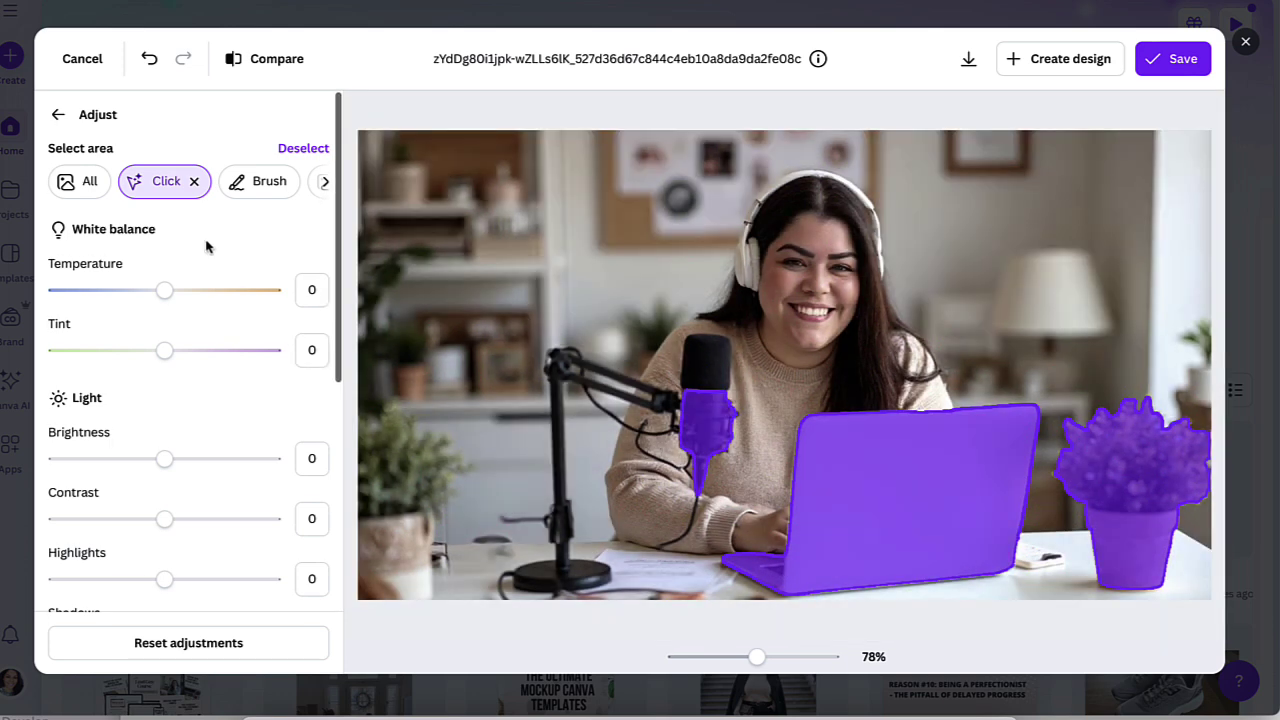
Step: Brush over the left shelf, then switch the area from Foreground to Background
left_click(263, 188)
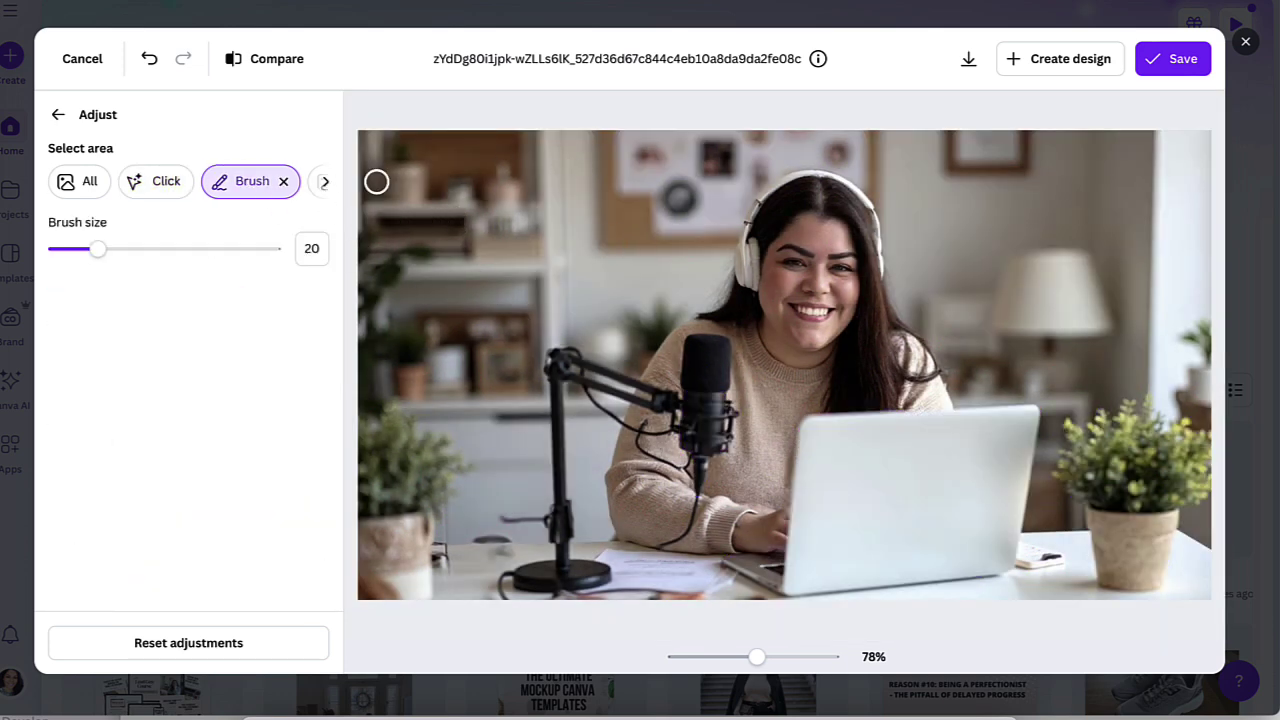
mouse_move(434, 183)
left_mouse_down()
mouse_move(490, 164)
mouse_move(445, 270)
mouse_move(432, 363)
mouse_move(454, 442)
mouse_move(436, 465)
mouse_move(429, 373)
mouse_move(481, 217)
mouse_move(444, 171)
mouse_move(380, 167)
mouse_move(380, 243)
mouse_move(412, 226)
left_mouse_up()
left_click(322, 182)
left_click(166, 193)
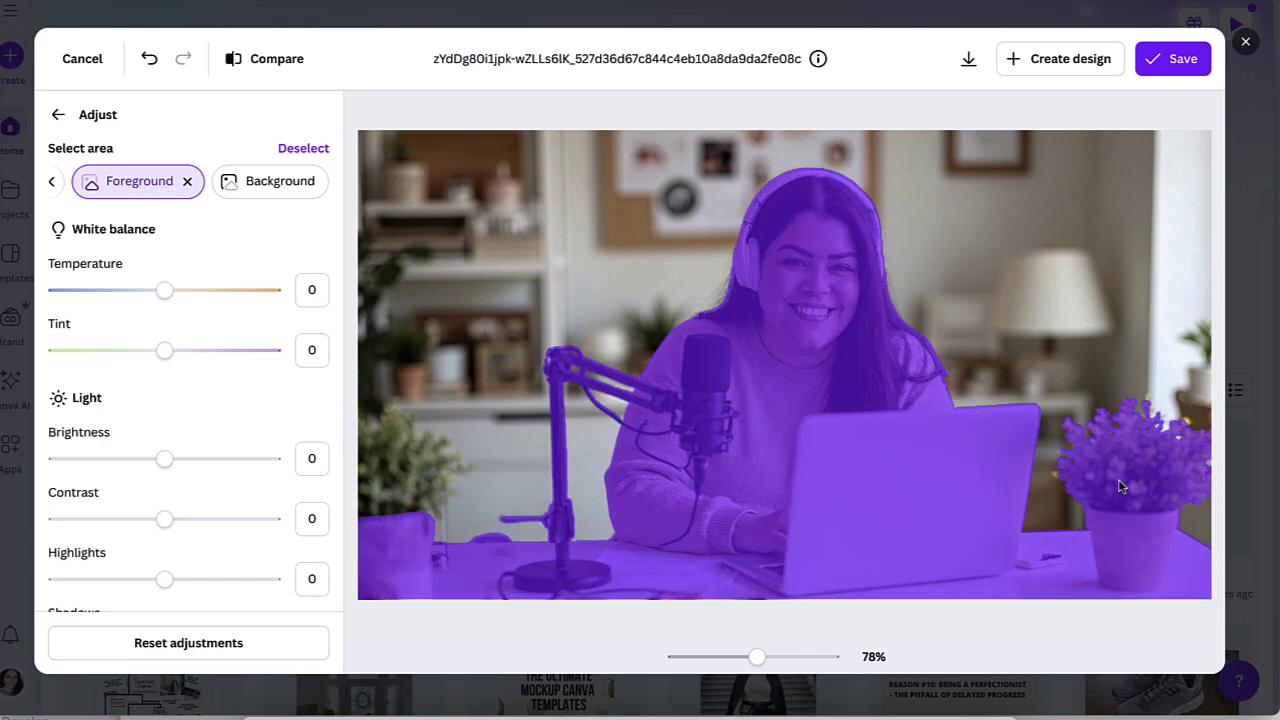
left_click(265, 184)
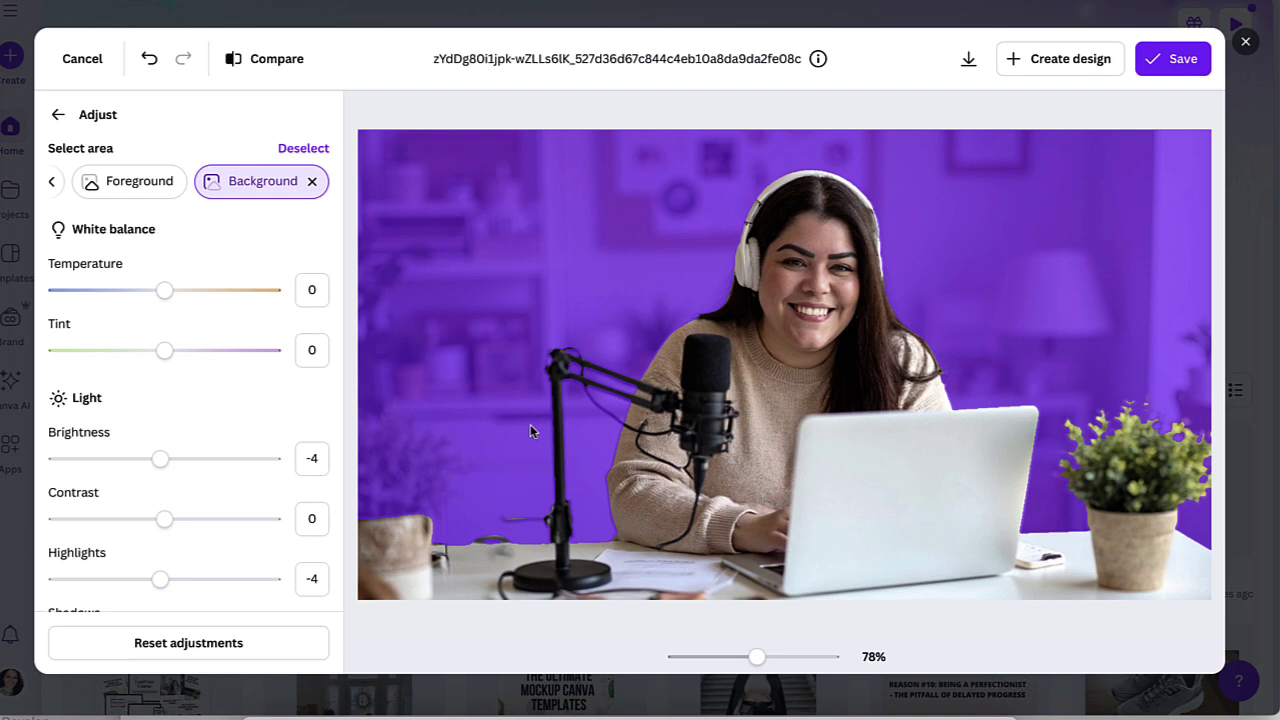
Step: Lower the background brightness to -2 and highlights to -3
scroll(170, 292, "down", 1)
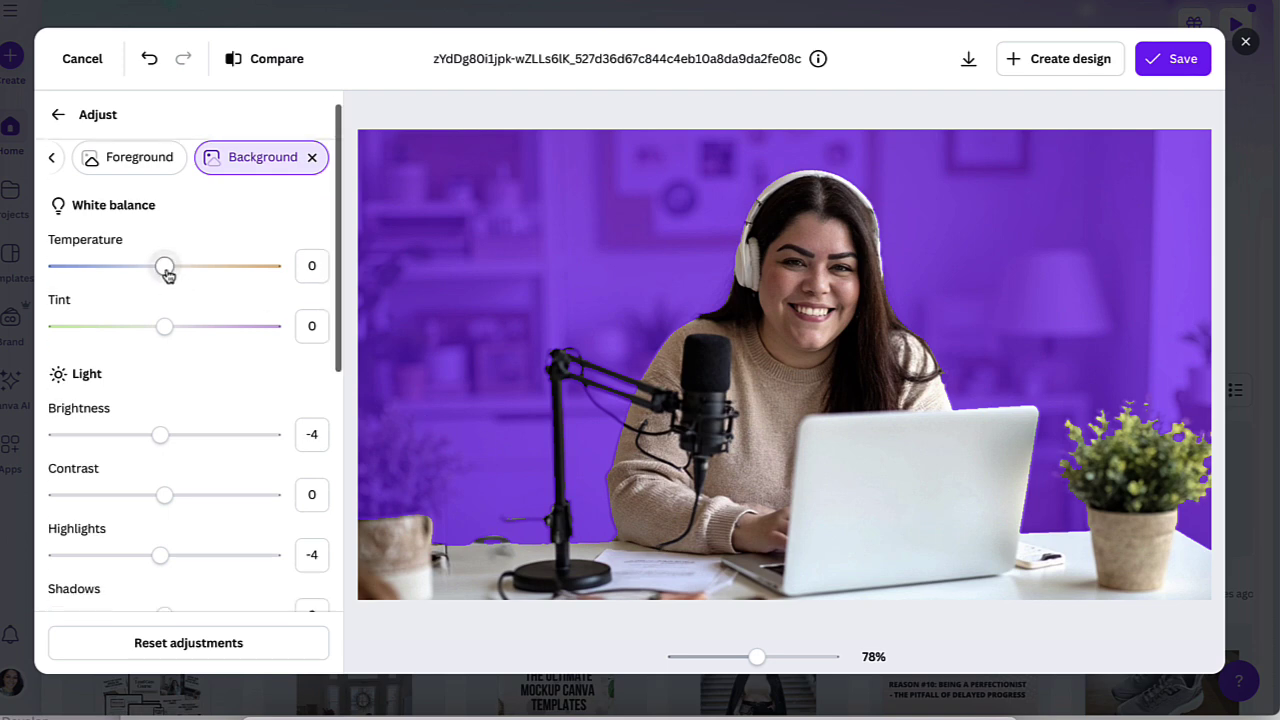
mouse_move(166, 268)
left_mouse_down()
mouse_move(215, 268)
mouse_move(123, 275)
mouse_move(166, 289)
left_mouse_up()
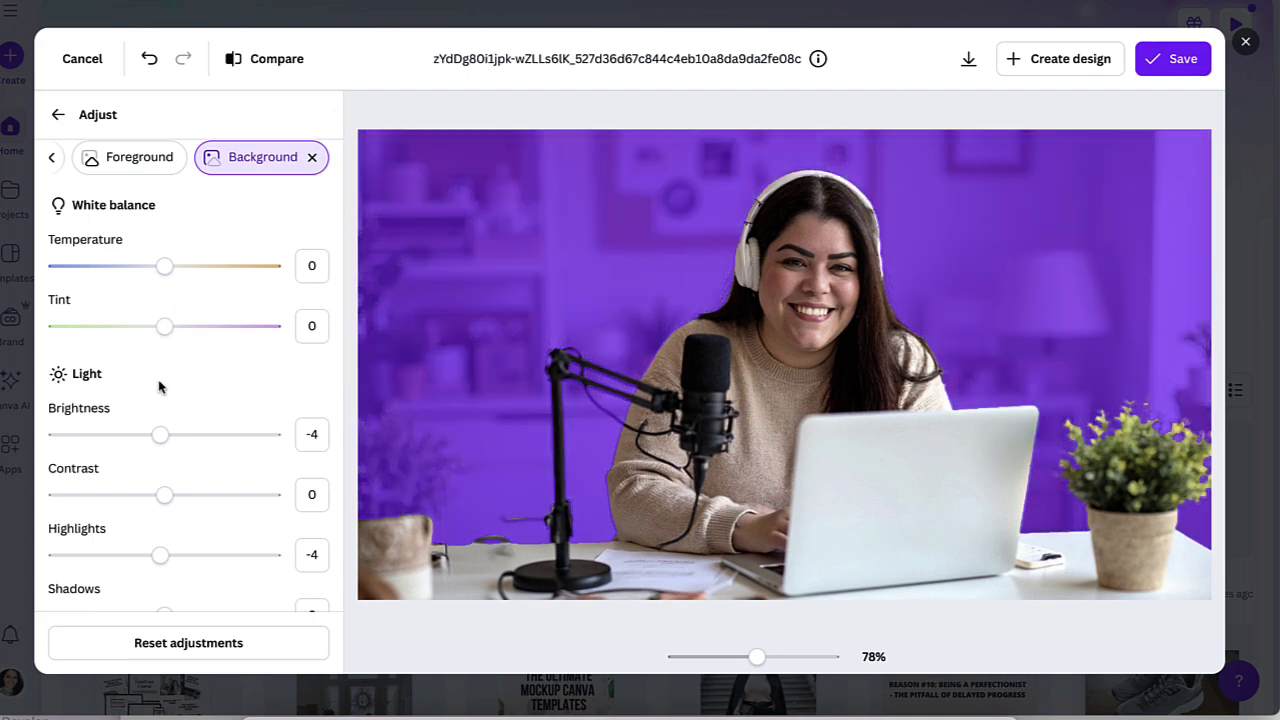
scroll(157, 384, "down", 2)
left_click_drag(160, 352, 170, 418)
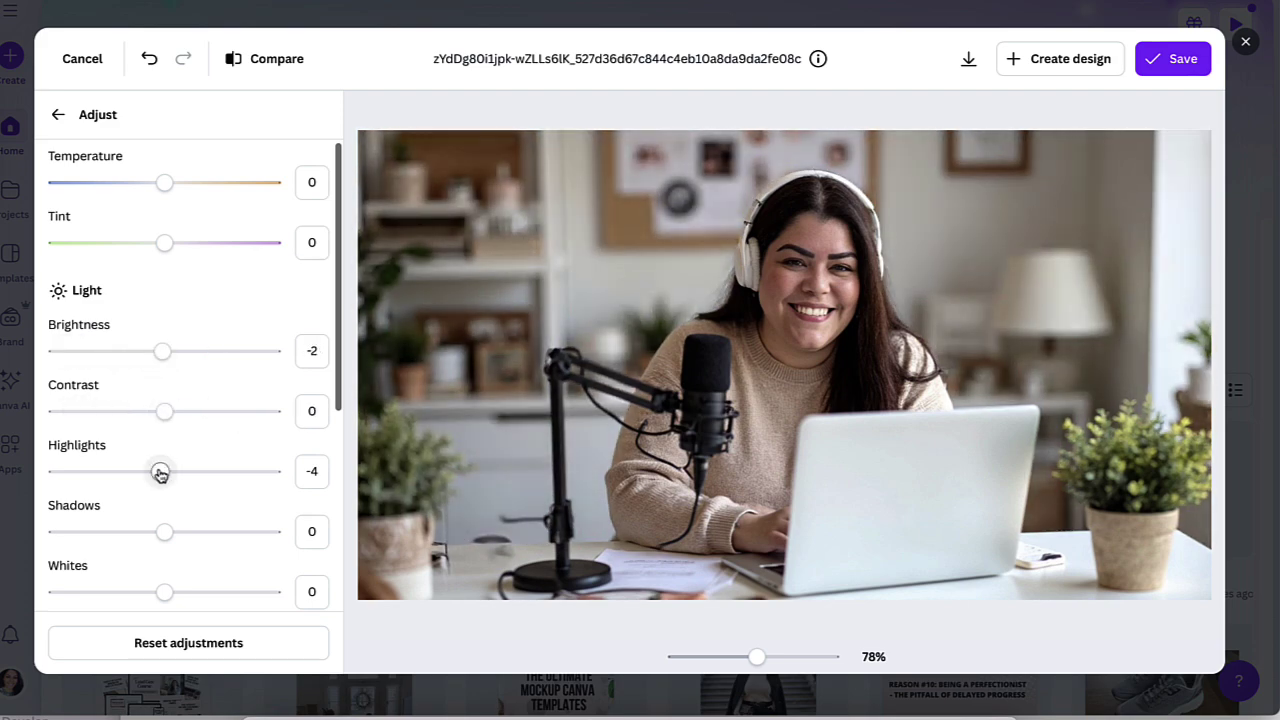
mouse_move(160, 471)
left_mouse_down()
mouse_move(243, 471)
mouse_move(49, 474)
mouse_move(163, 480)
mouse_move(214, 458)
mouse_move(83, 454)
mouse_move(160, 461)
left_mouse_up()
Step: Slightly tweak the background shadows, vibrance and saturation
scroll(162, 478, "down", 1)
scroll(162, 467, "down", 1)
mouse_move(163, 506)
left_mouse_down()
mouse_move(252, 509)
mouse_move(127, 510)
mouse_move(271, 507)
mouse_move(163, 512)
left_mouse_up()
scroll(163, 512, "down", 4)
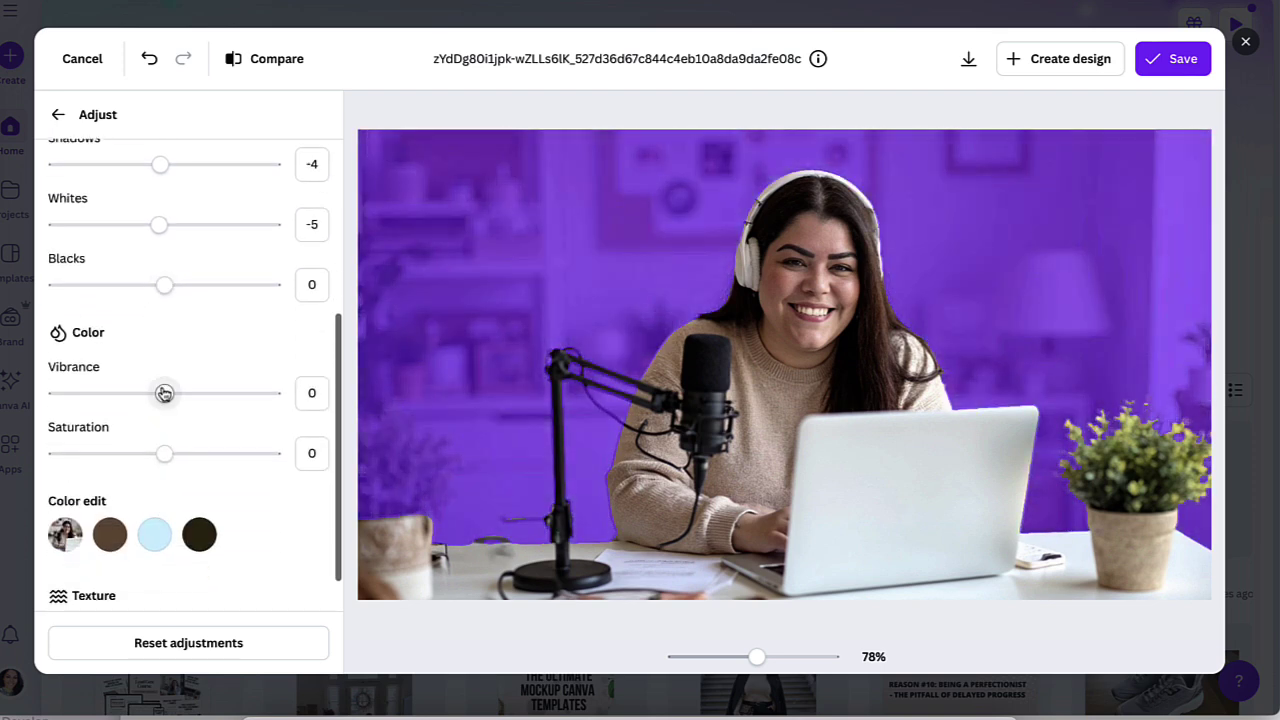
mouse_move(166, 393)
left_mouse_down()
mouse_move(243, 397)
mouse_move(45, 400)
mouse_move(163, 405)
left_mouse_up()
mouse_move(166, 457)
left_mouse_down()
mouse_move(249, 466)
mouse_move(129, 473)
mouse_move(51, 460)
mouse_move(166, 460)
left_mouse_up()
scroll(168, 465, "down", 2)
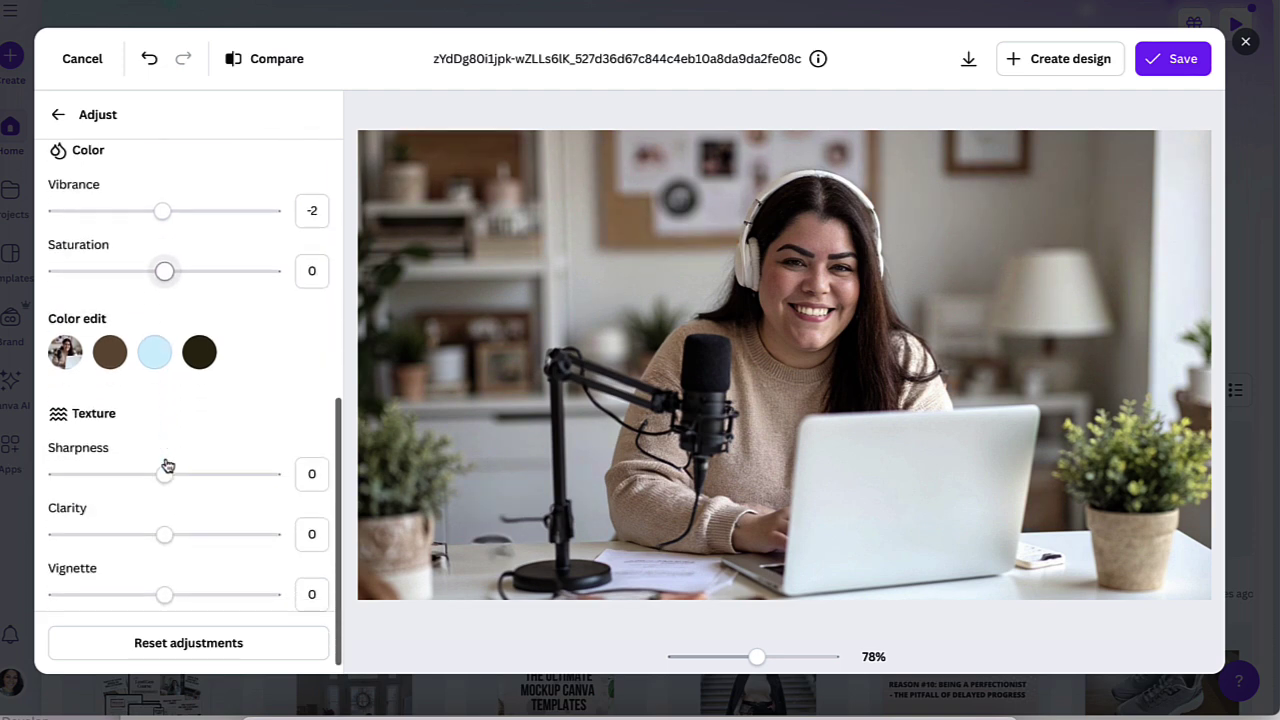
scroll(168, 465, "down", 1)
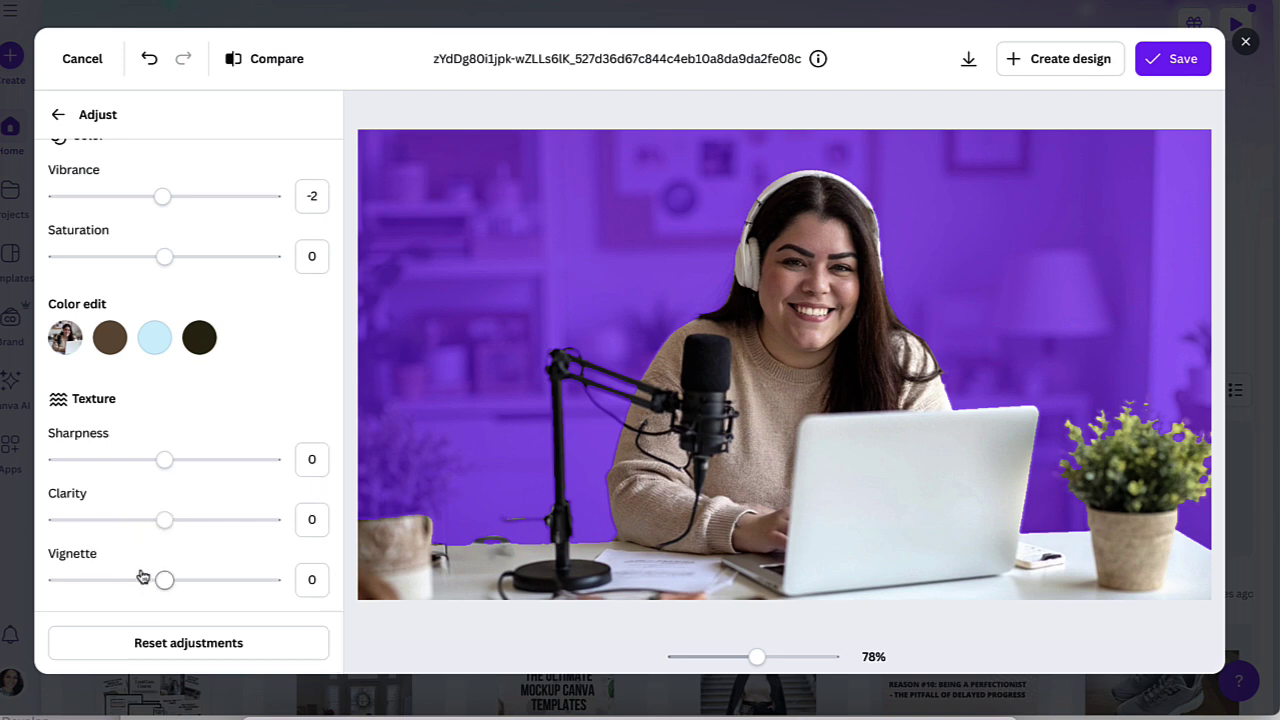
scroll(177, 286, "up", 5)
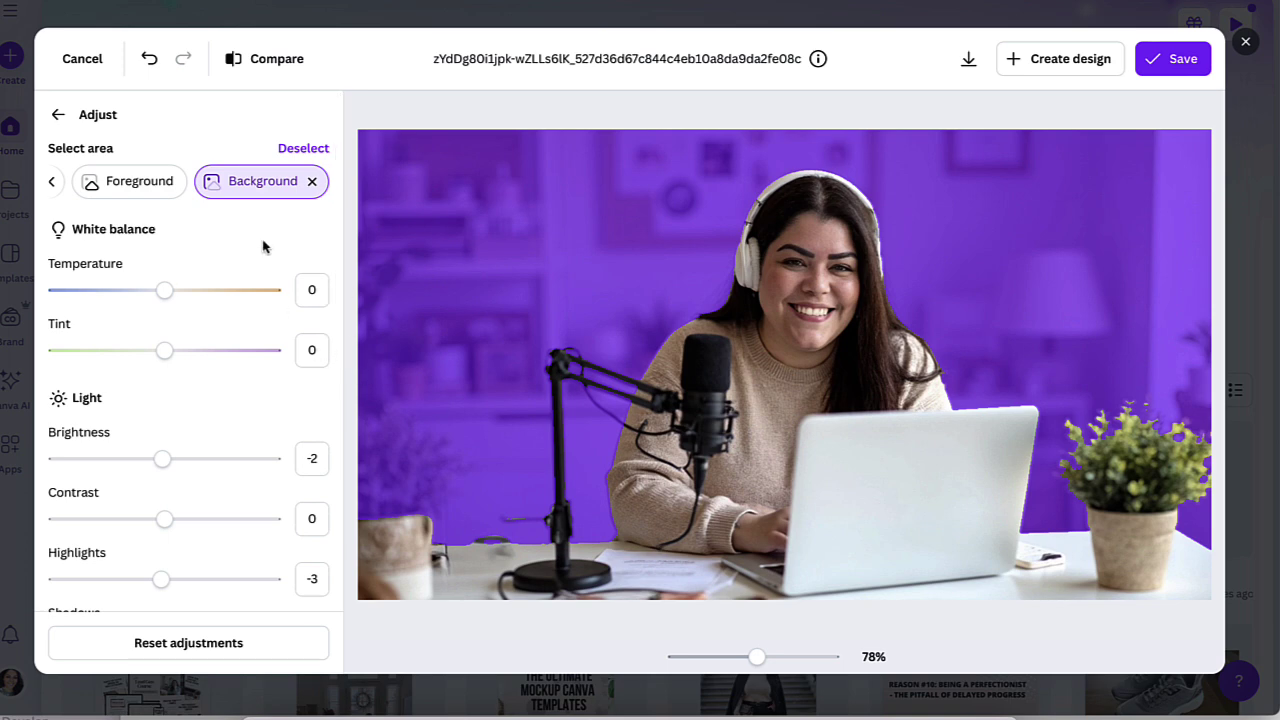
Step: Select the laptop with the Click area picker and cool its temperature to -100
left_click(134, 183)
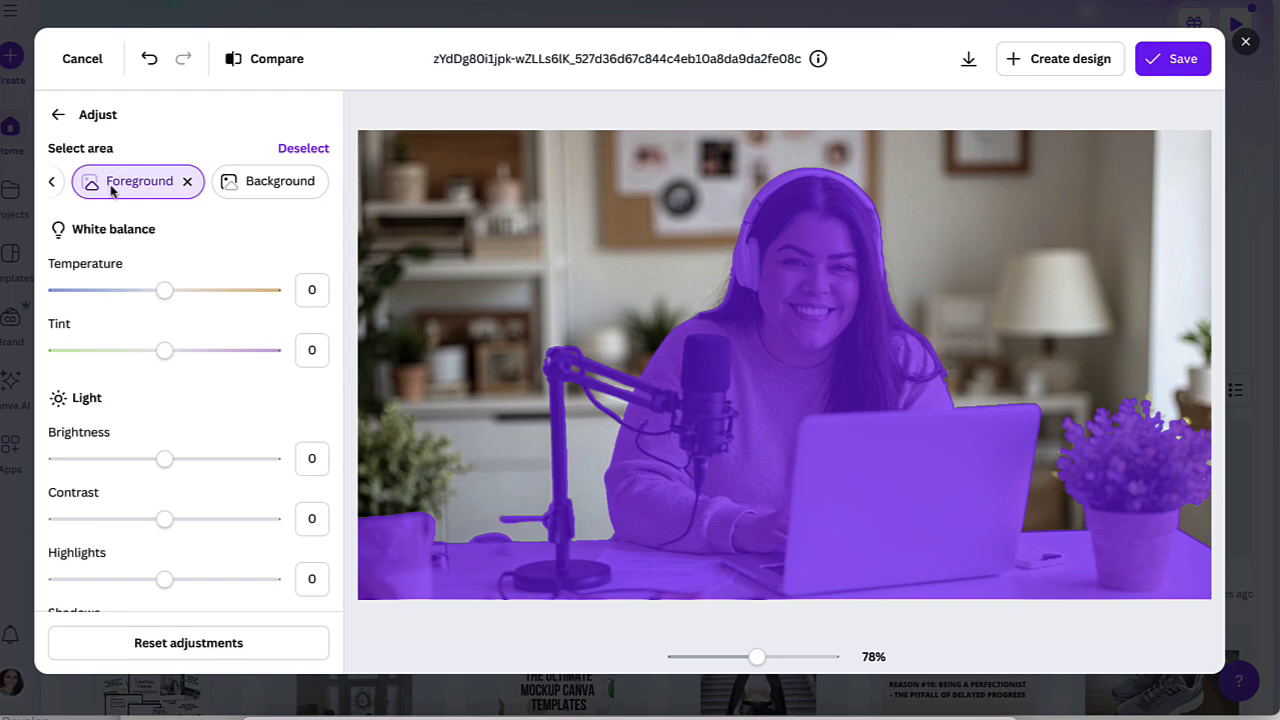
left_click(51, 181)
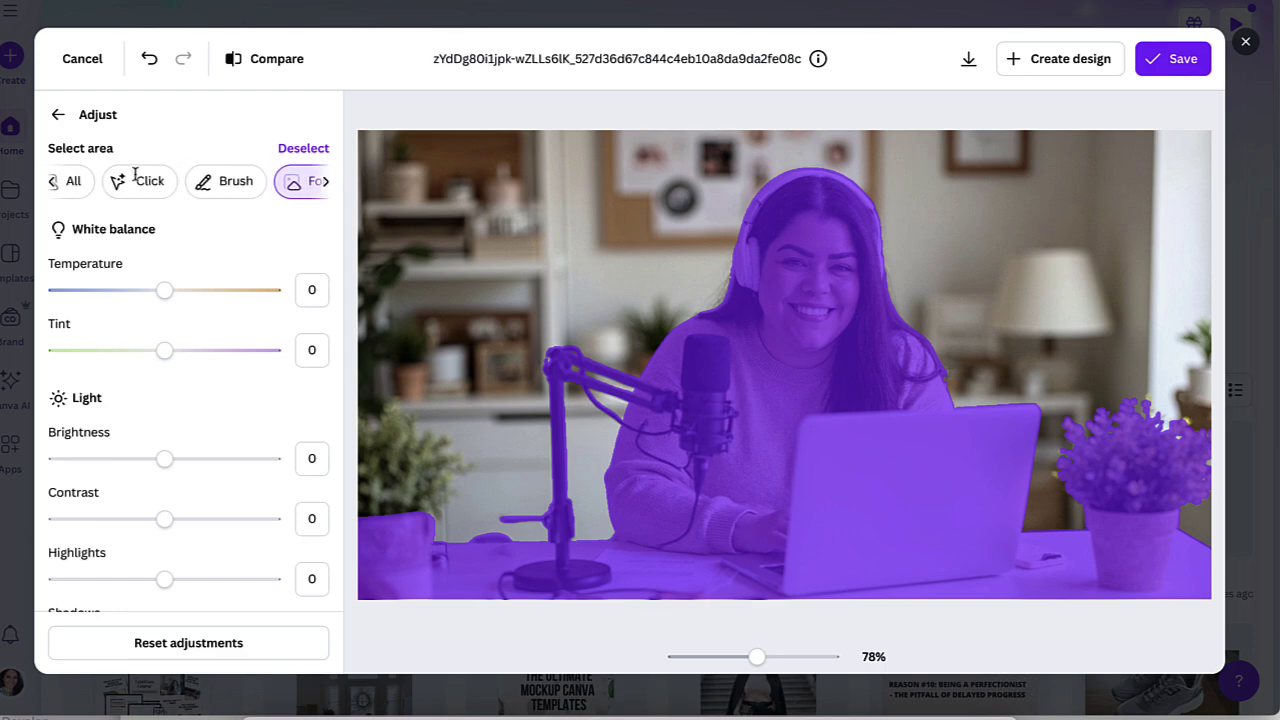
left_click(228, 181)
left_click(158, 183)
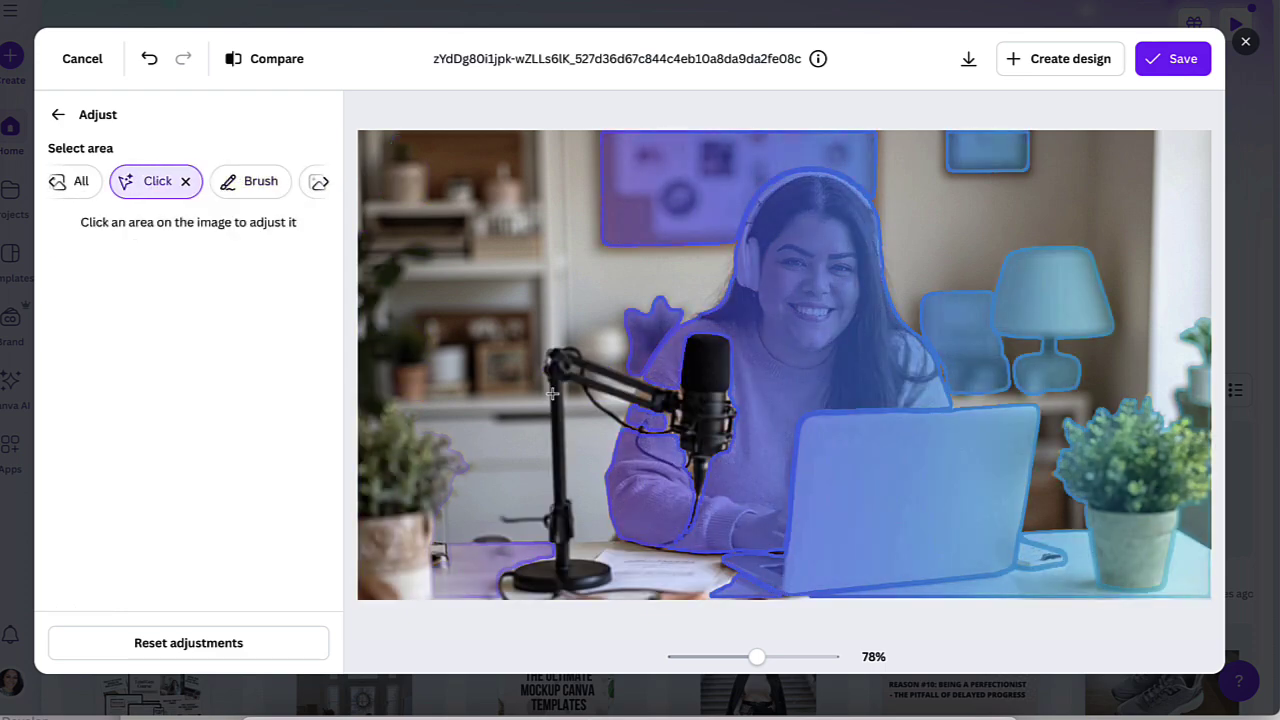
left_click(912, 486)
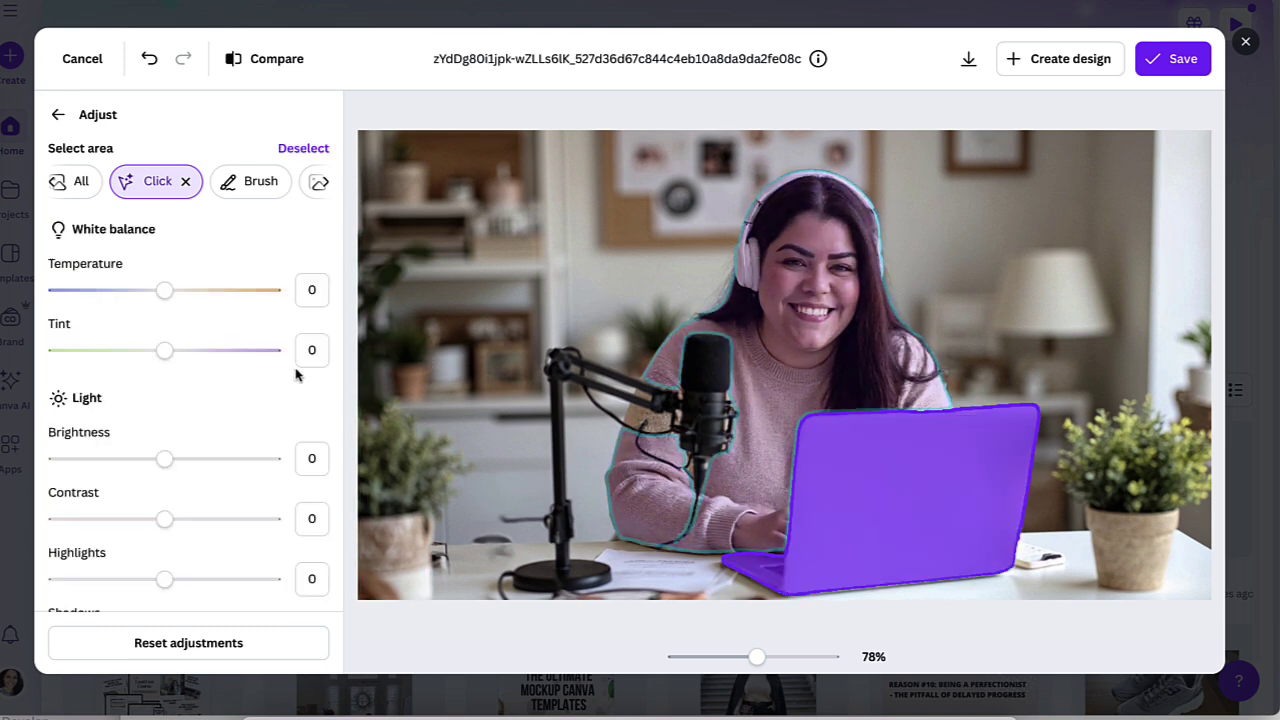
left_click_drag(168, 292, 10, 320)
scroll(170, 560, "down", 1)
mouse_move(164, 408)
left_mouse_down()
mouse_move(220, 414)
mouse_move(54, 416)
mouse_move(165, 428)
left_mouse_up()
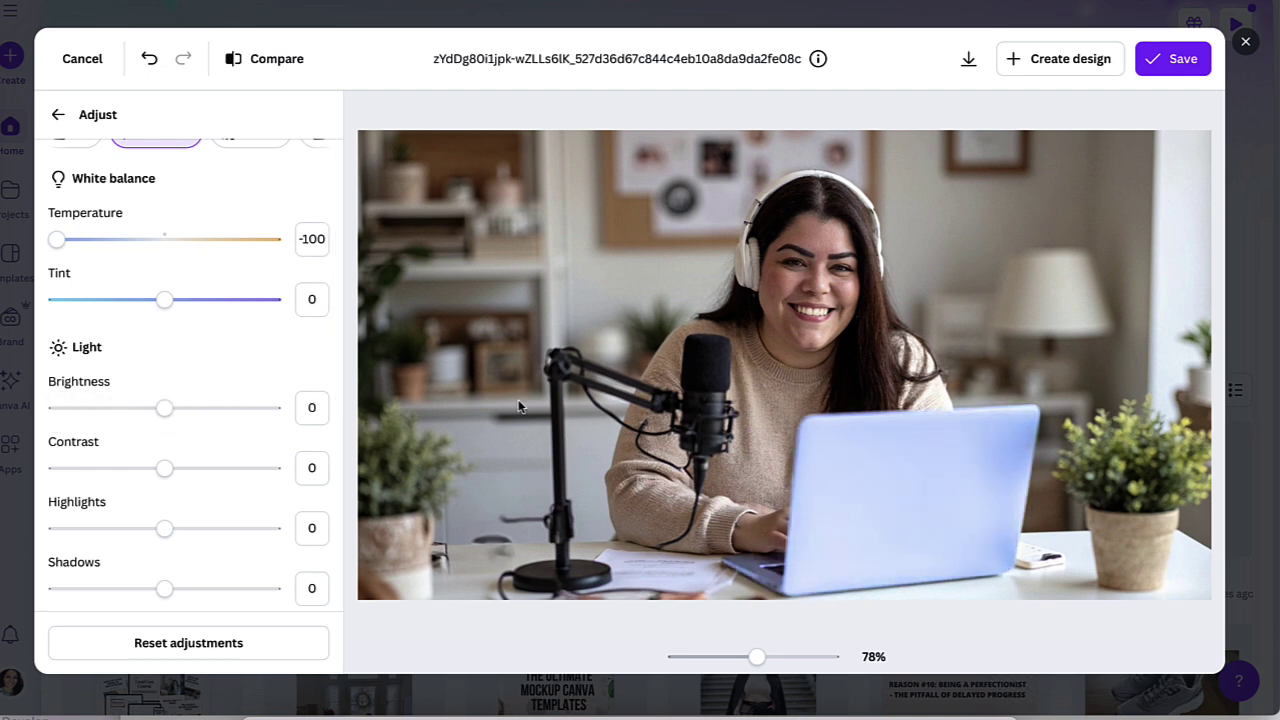
scroll(240, 300, "up", 1)
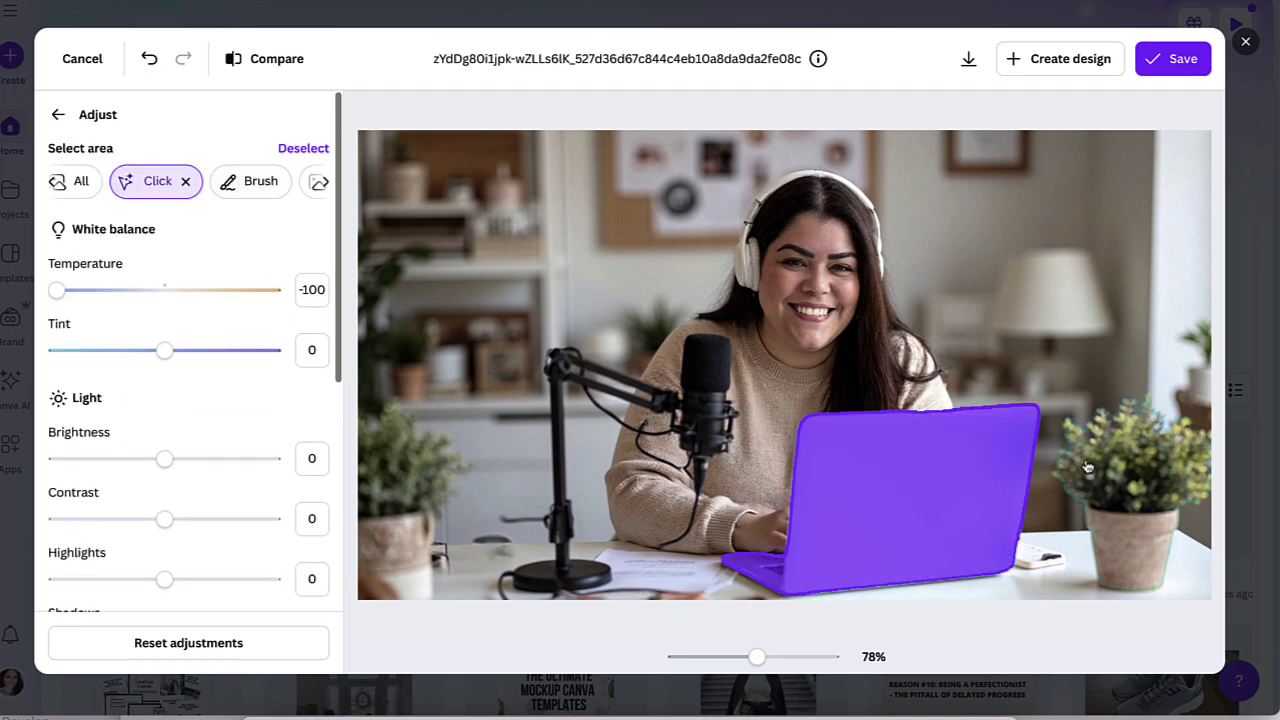
Step: Deselect the laptop, select the potted plant, and test temperature, tint, brightness and contrast
left_click(303, 148)
left_click(1134, 520)
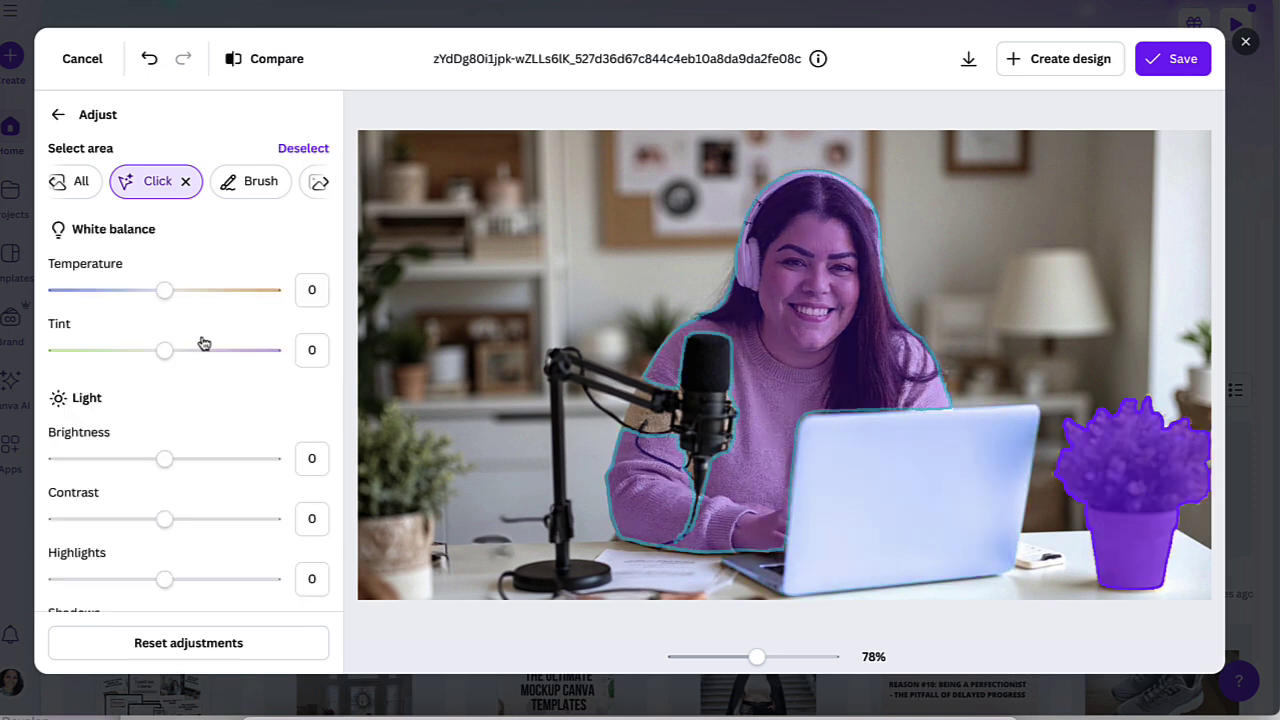
mouse_move(163, 294)
left_mouse_down()
mouse_move(234, 300)
mouse_move(54, 292)
mouse_move(165, 300)
left_mouse_up()
mouse_move(167, 351)
left_mouse_down()
mouse_move(243, 351)
mouse_move(54, 351)
mouse_move(166, 350)
left_mouse_up()
mouse_move(164, 459)
left_mouse_down()
mouse_move(229, 463)
mouse_move(72, 463)
mouse_move(167, 461)
left_mouse_up()
mouse_move(169, 514)
left_mouse_down()
mouse_move(214, 529)
mouse_move(134, 523)
mouse_move(169, 530)
left_mouse_up()
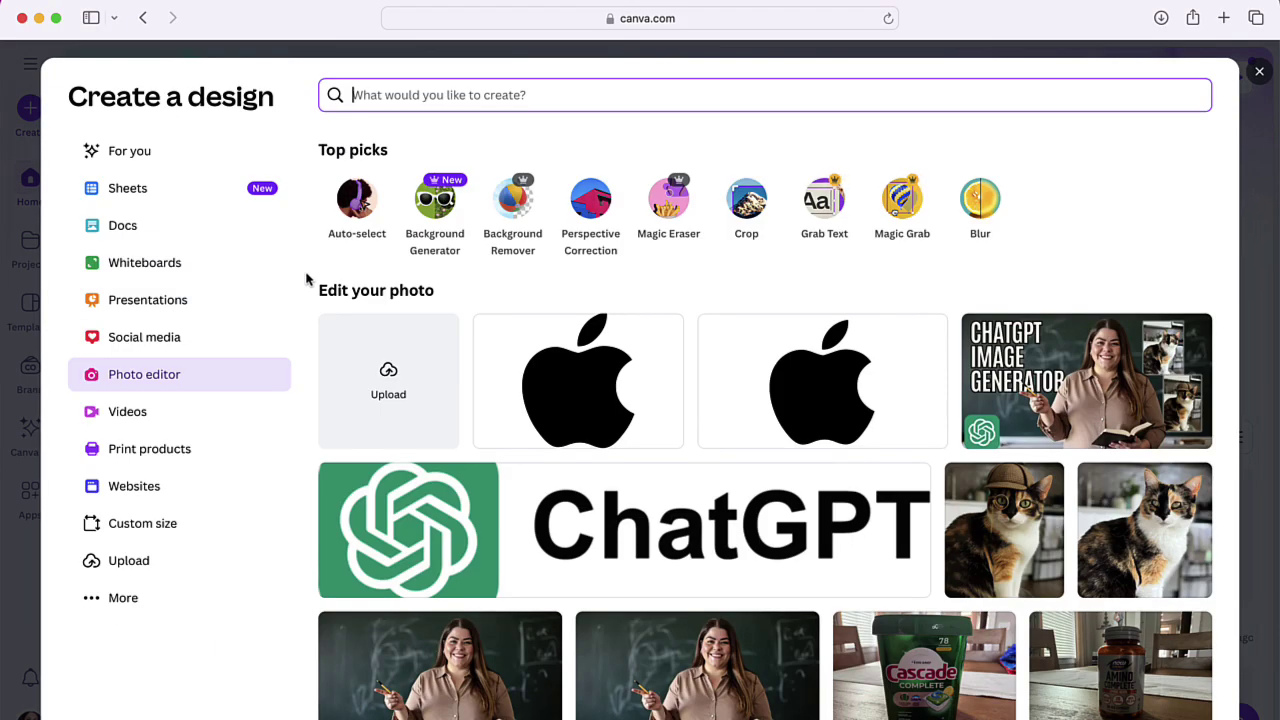
Step: Run Background Generator on the Eiffel Tower photo with a busy New York street description
left_click(435, 200)
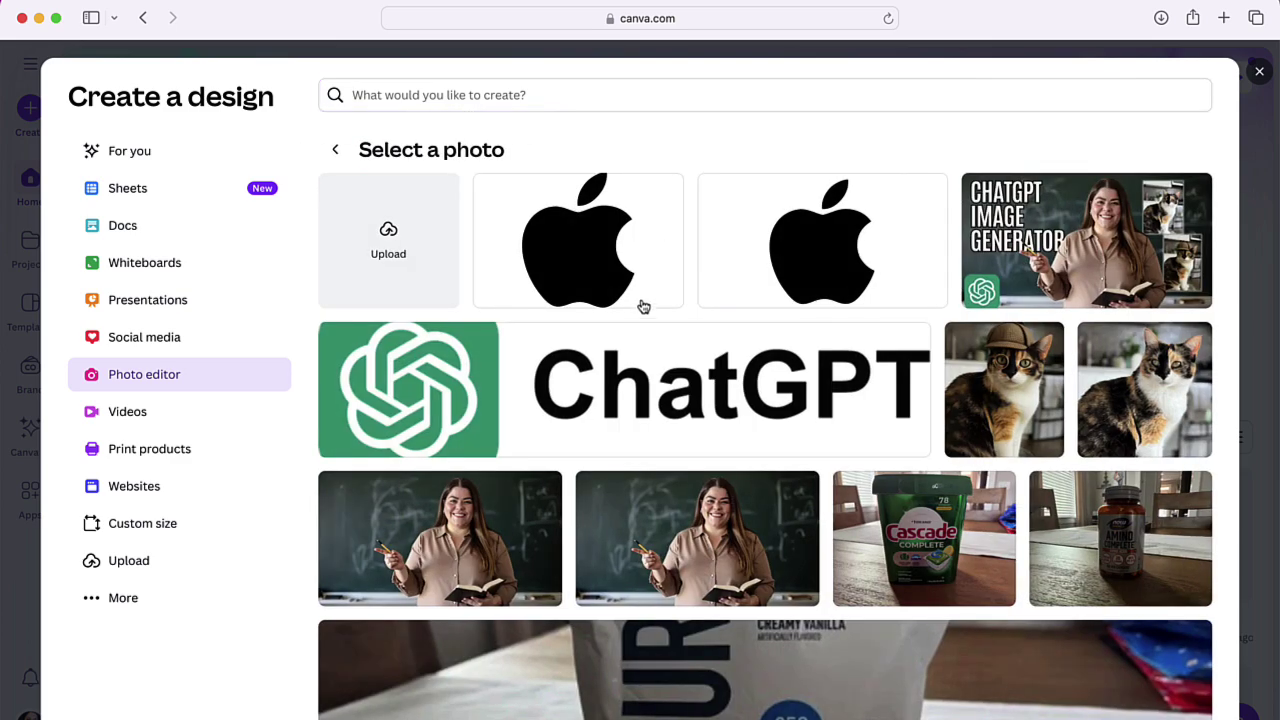
scroll(737, 440, "down", 15)
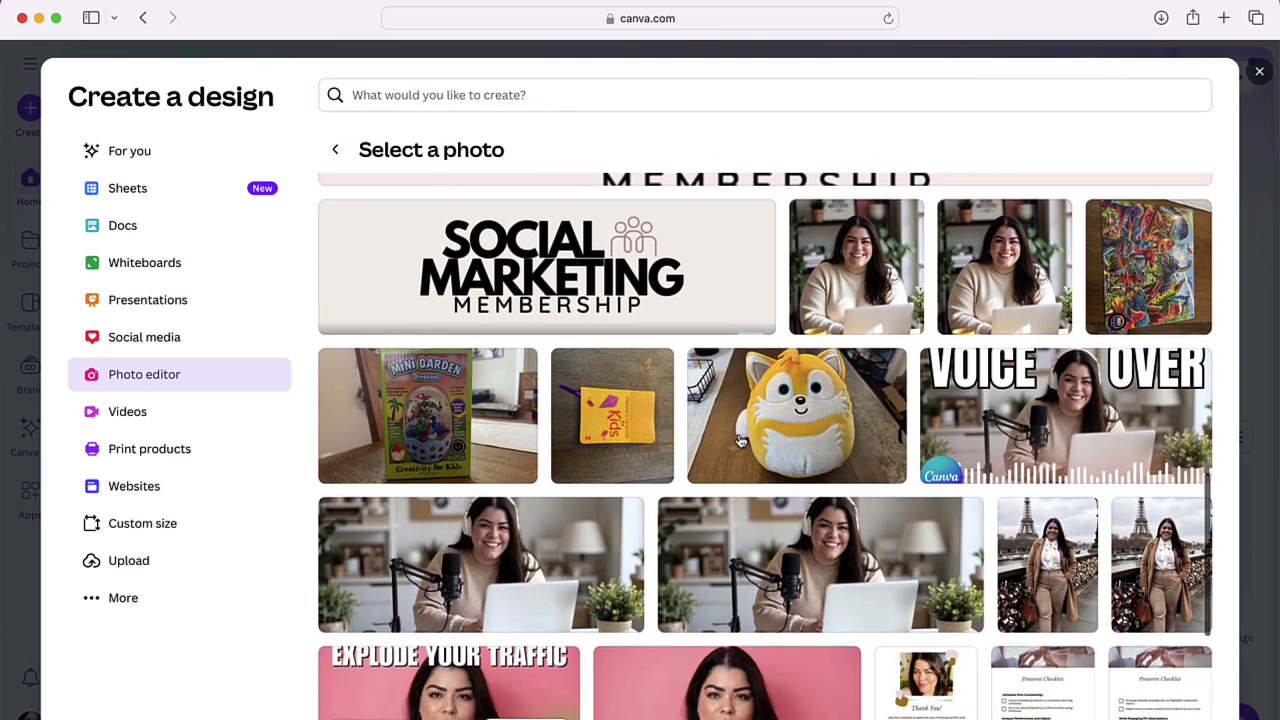
scroll(740, 440, "down", 2)
left_click(1040, 482)
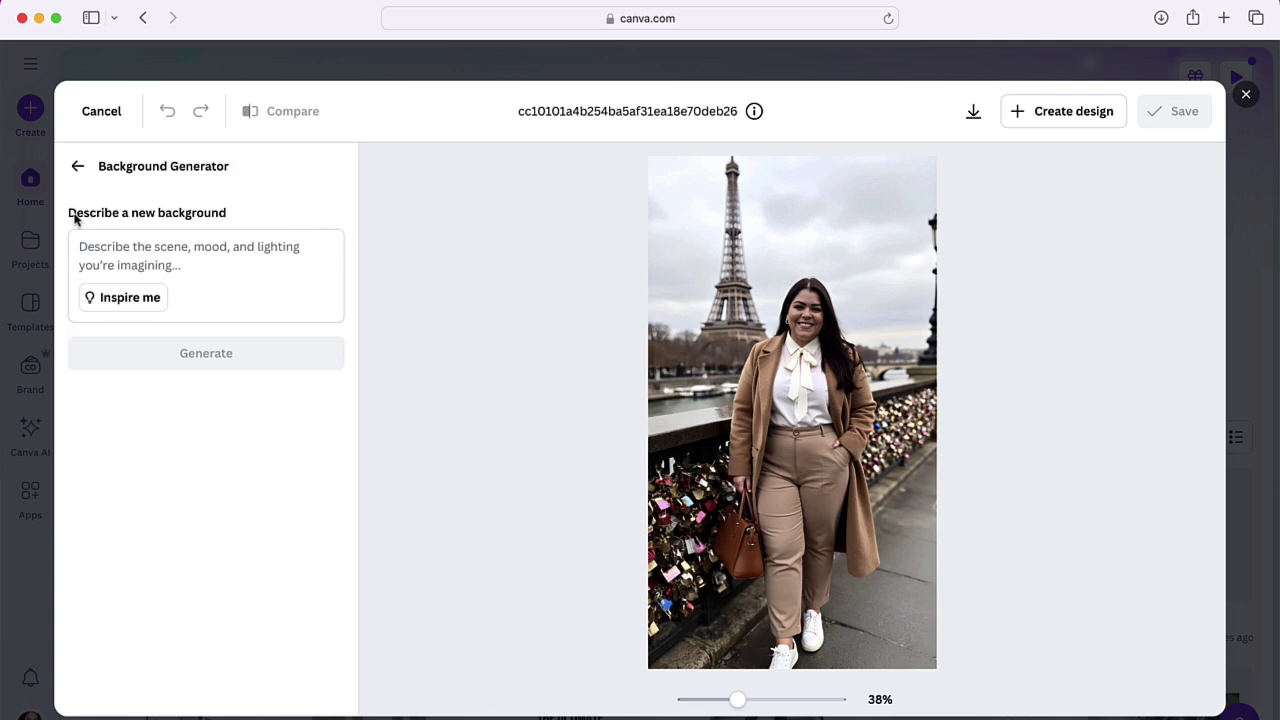
left_click(206, 253)
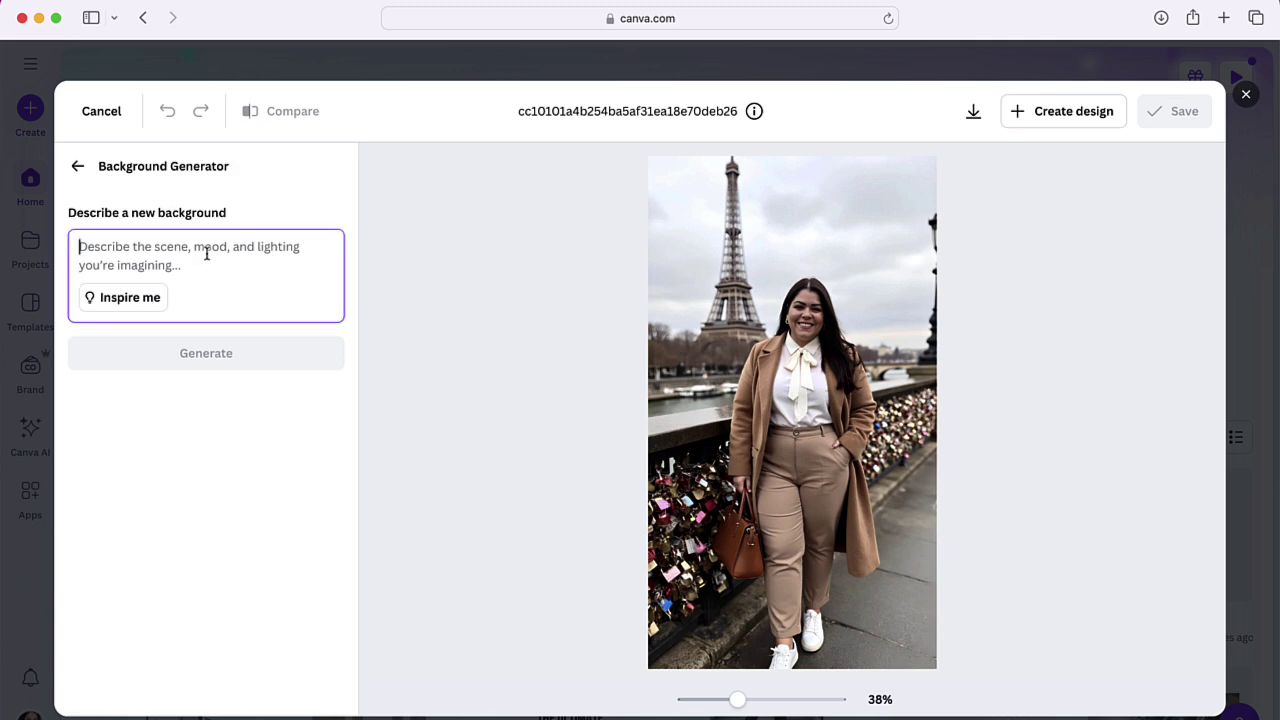
type("Square times New York")
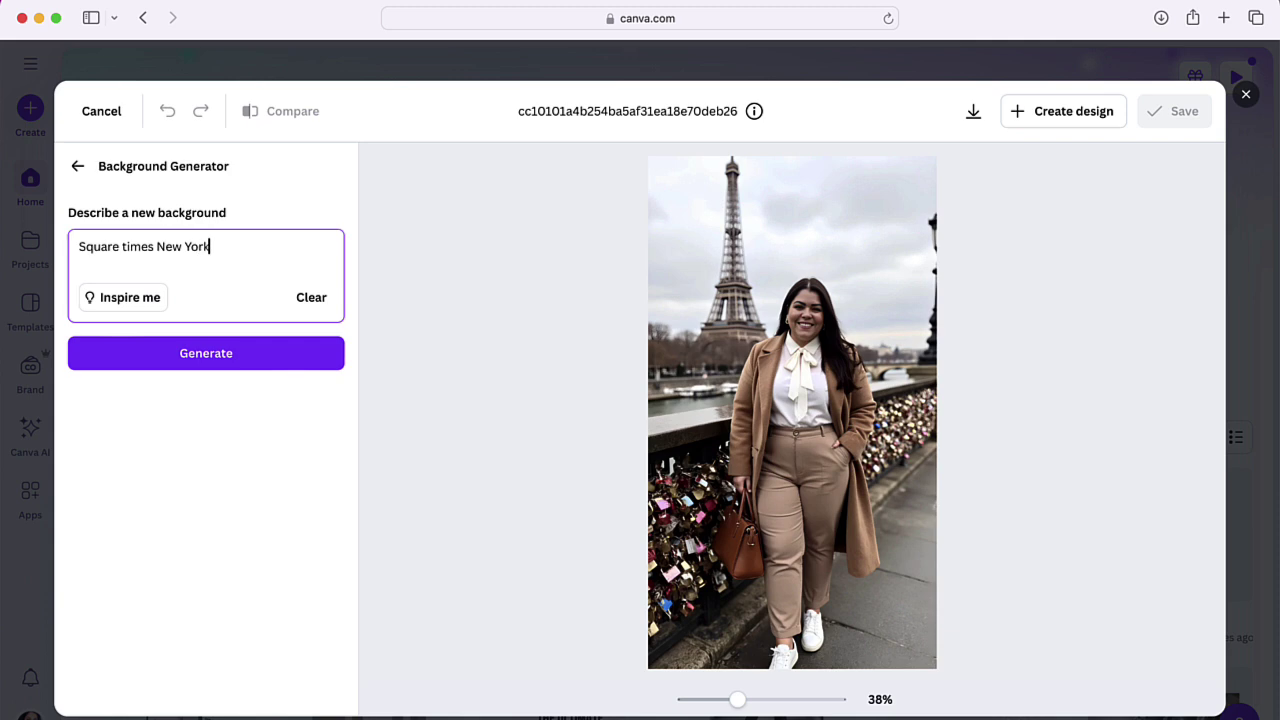
left_click(205, 359)
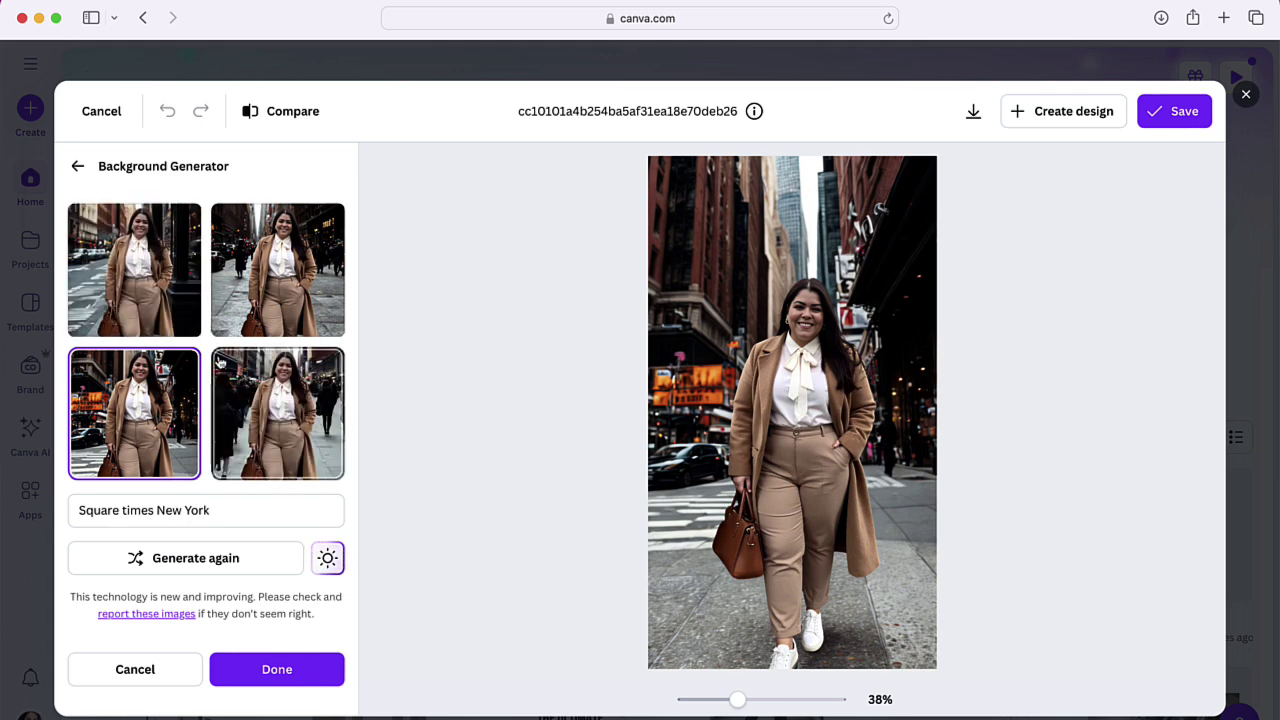
Step: Preview the generated backgrounds and settle on the third one
left_click(180, 310)
left_click(261, 300)
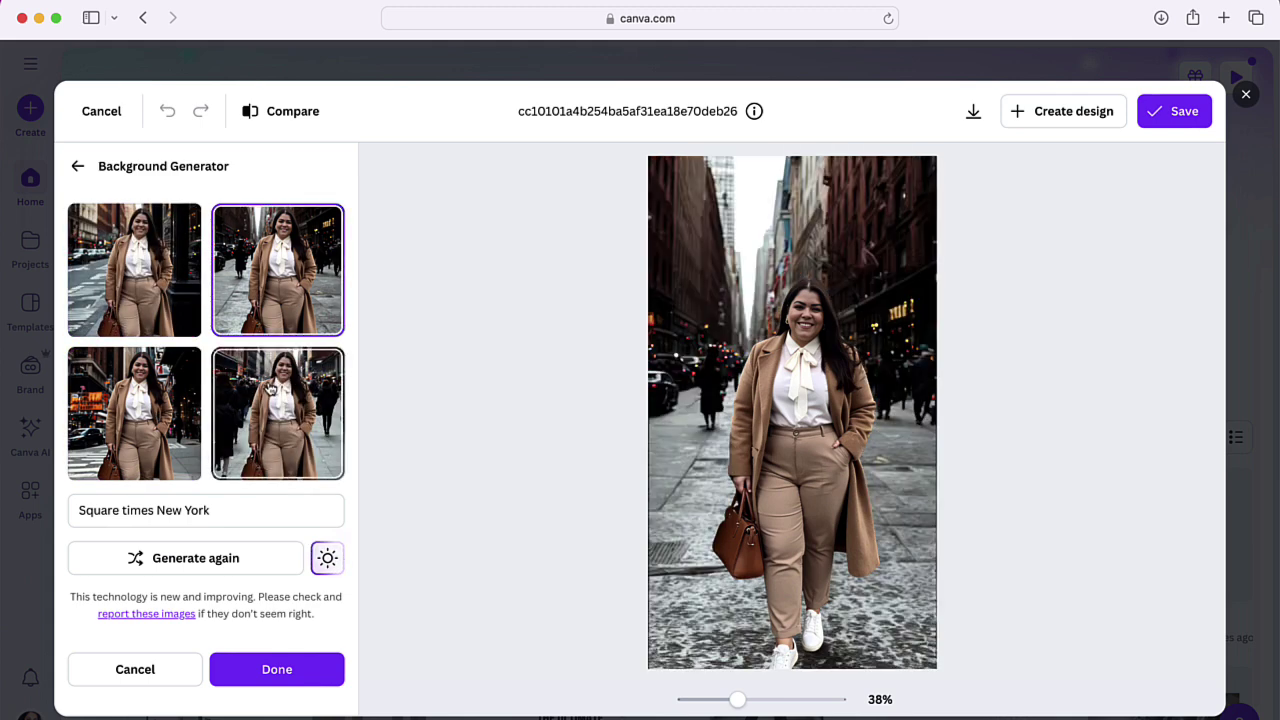
left_click(270, 395)
left_click(150, 400)
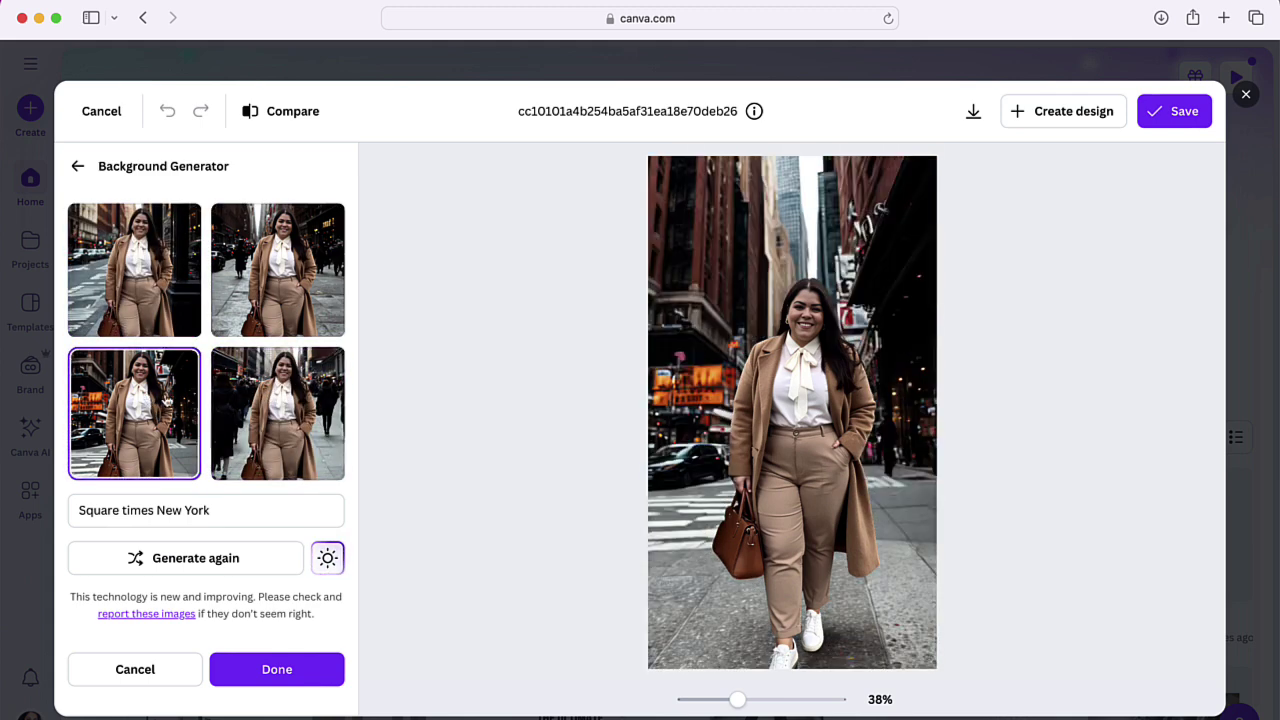
left_click(255, 397)
left_click(143, 398)
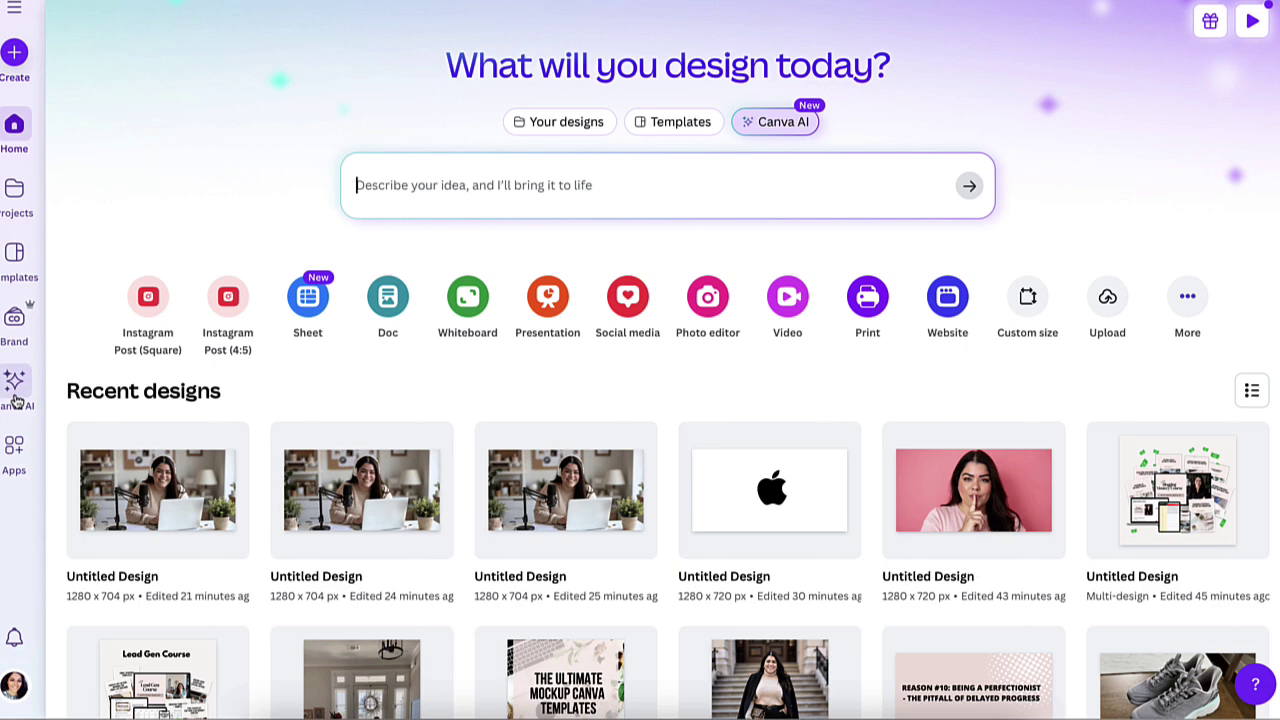
Step: Paste the '50 % off mother's day mugs sale' request into the Canva AI prompt
left_click(776, 127)
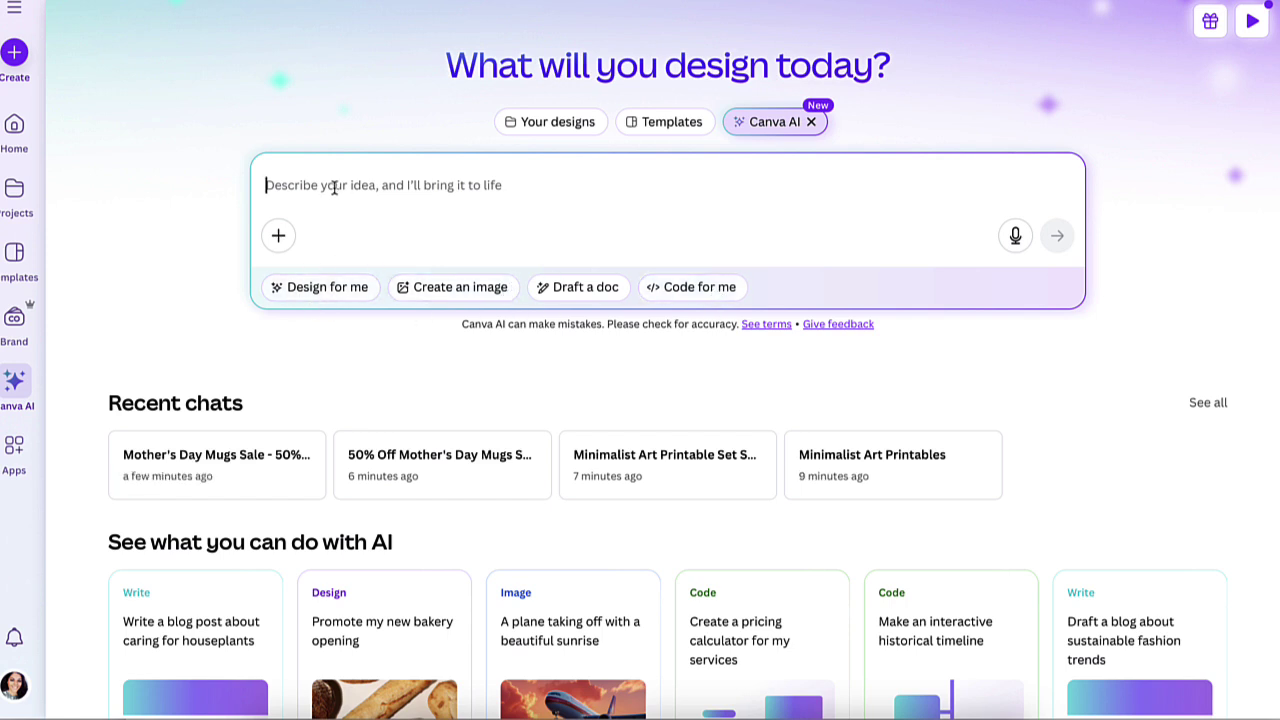
type("50 % off mother’s day mugs sale")
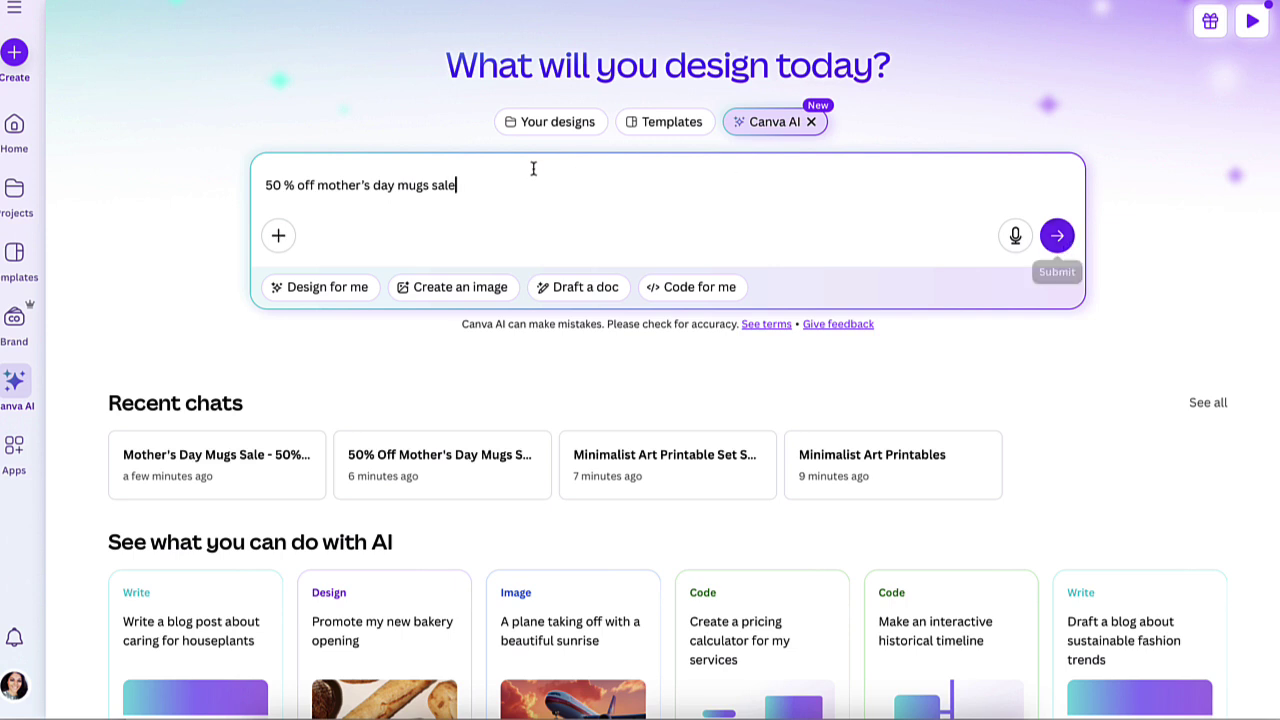
Step: Send the Mother's Day mug sale request and browse the generated post designs
left_click(1060, 237)
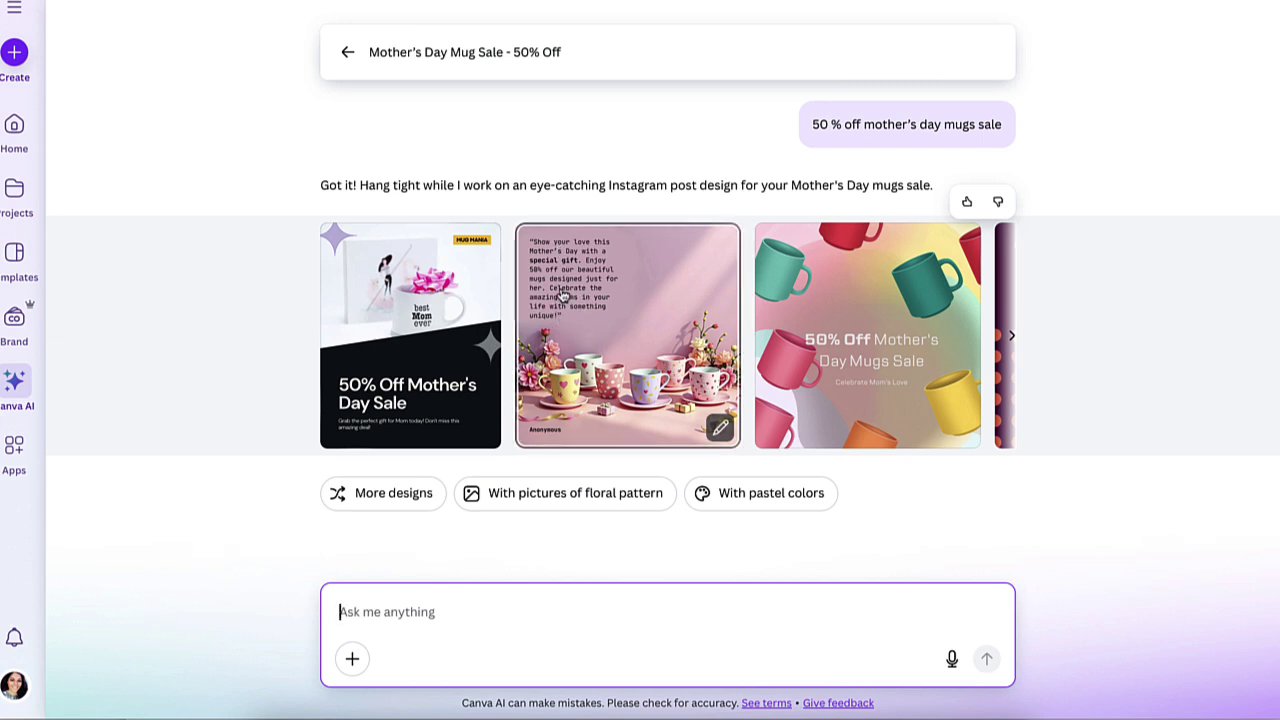
left_click(1010, 336)
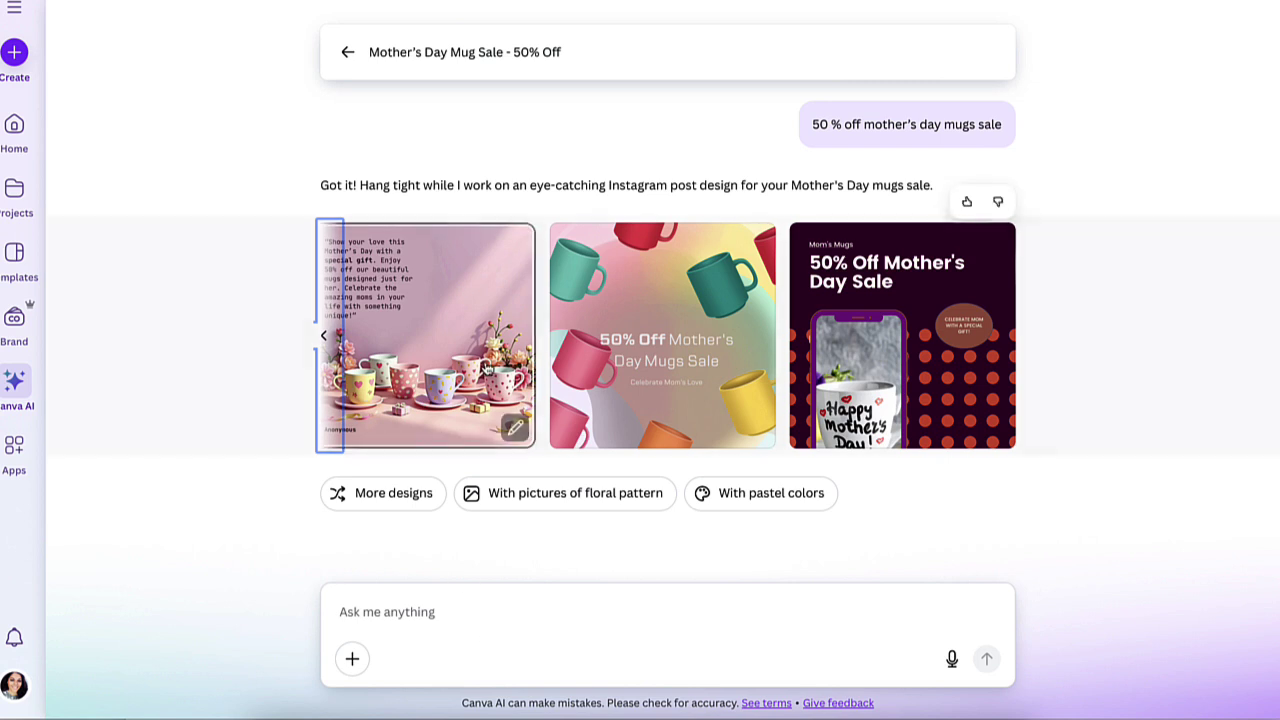
left_click(323, 335)
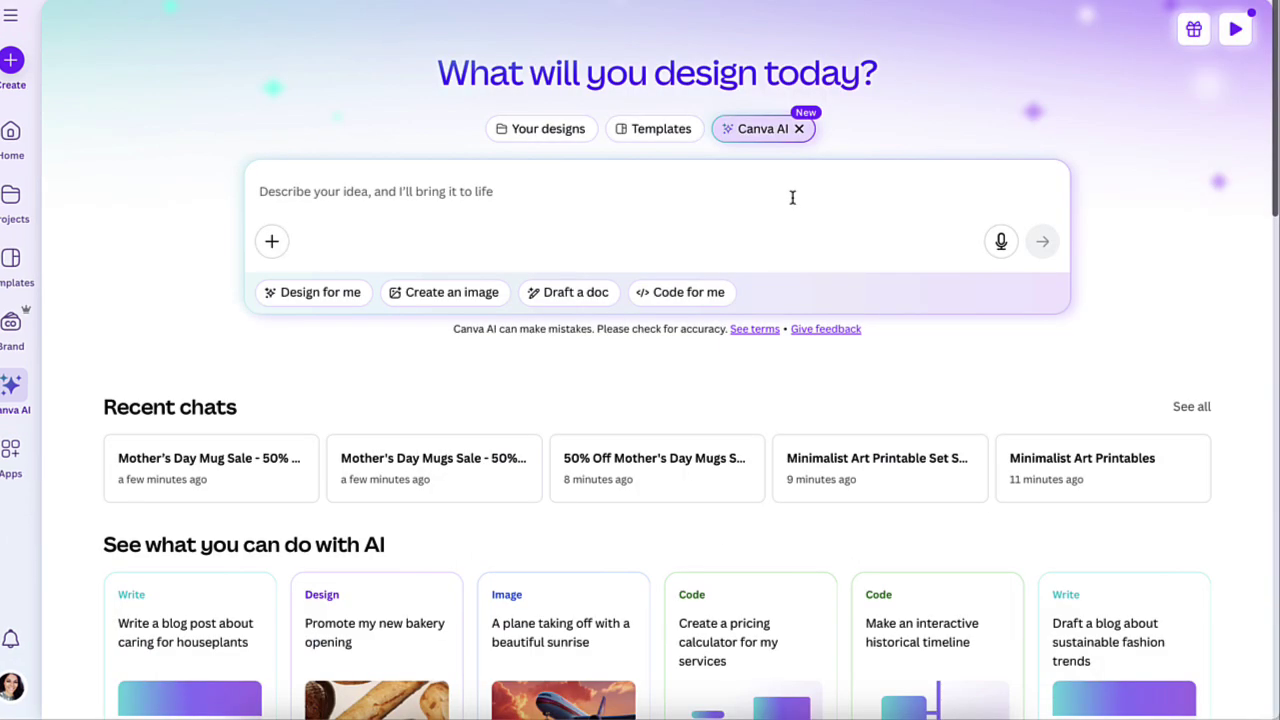
Step: Submit the pasted skincare bottle image request and scroll through the generated images
left_click(453, 190)
type("A skincare bottle with soft botanical shadows")
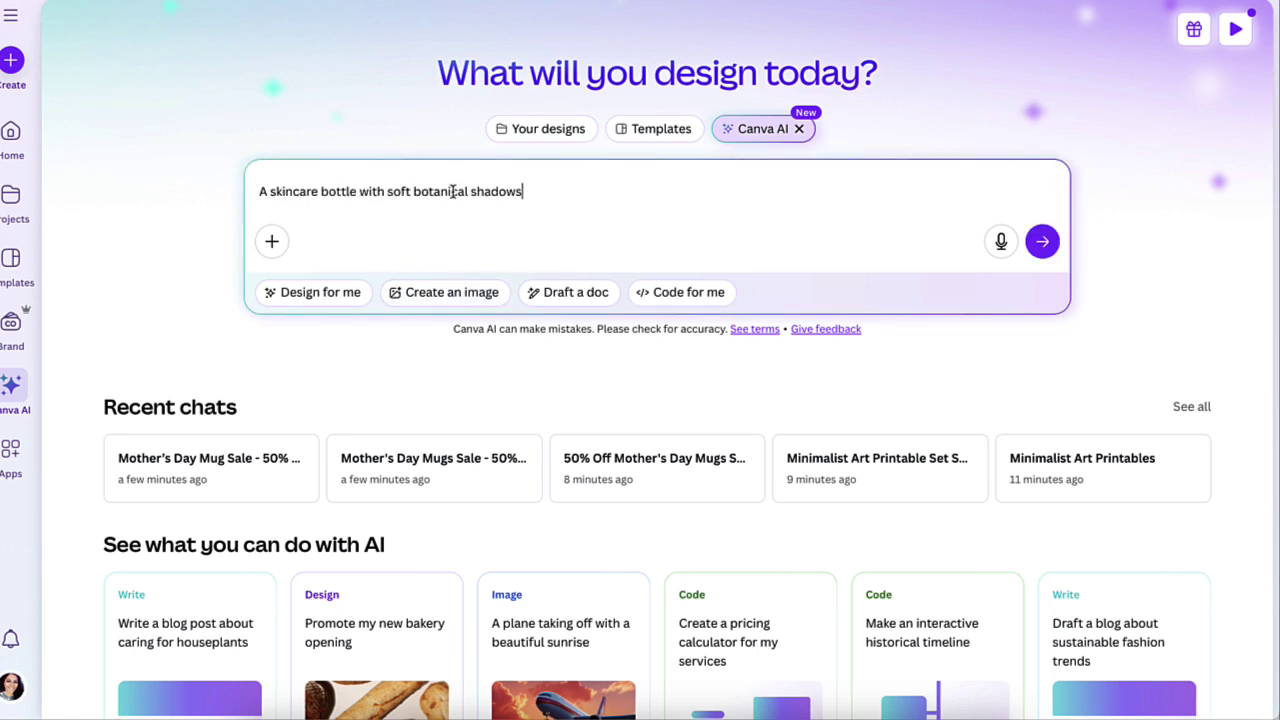
left_click(1044, 241)
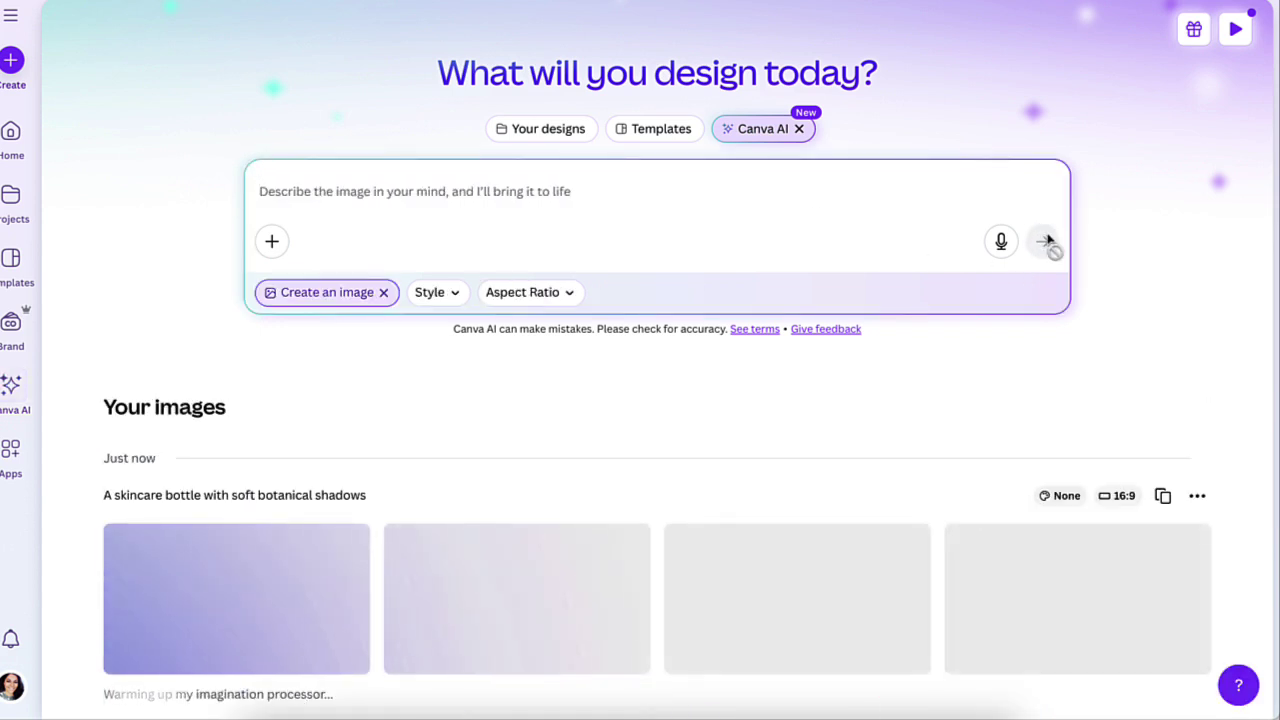
scroll(1023, 341, "down", 1)
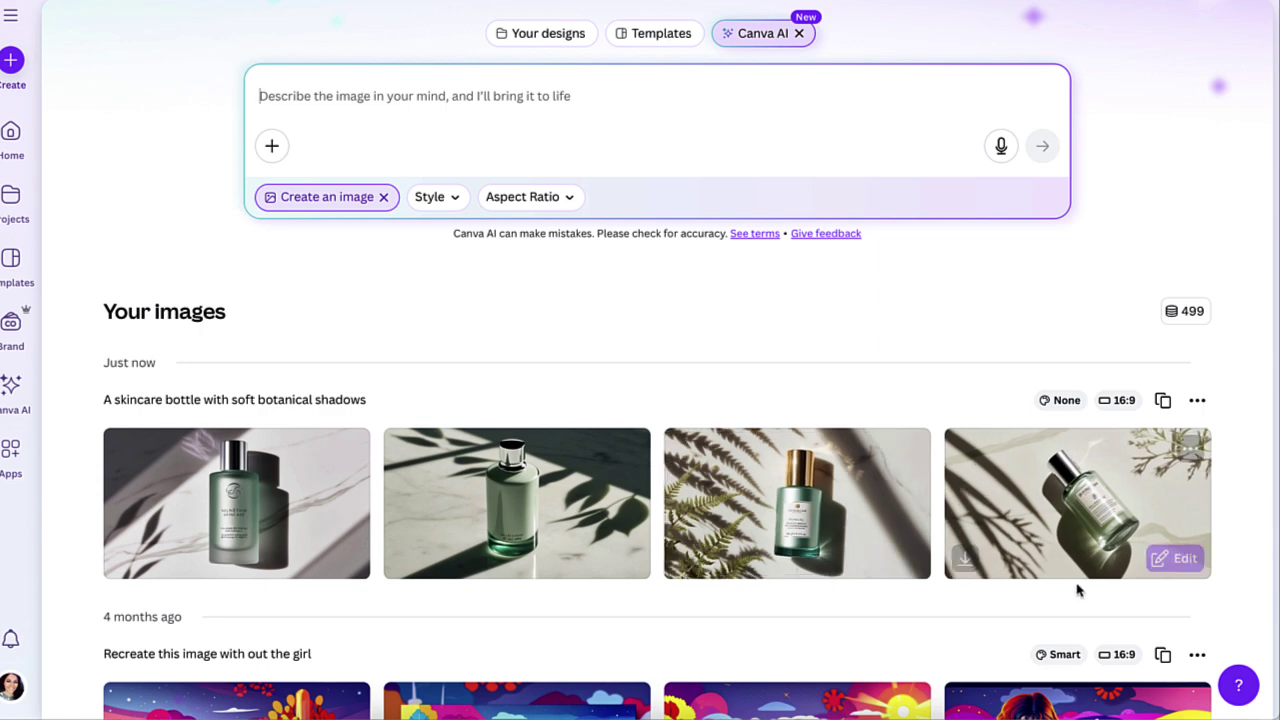
scroll(1088, 575, "down", 1)
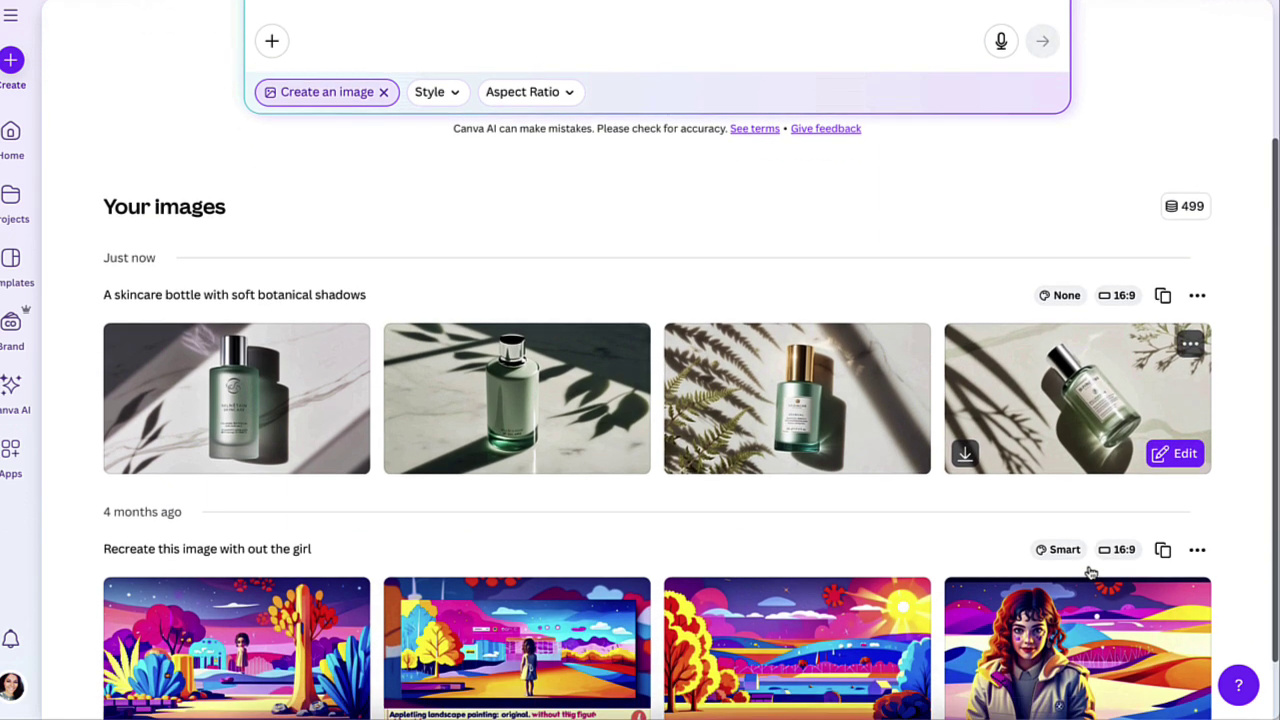
scroll(1090, 572, "up", 1)
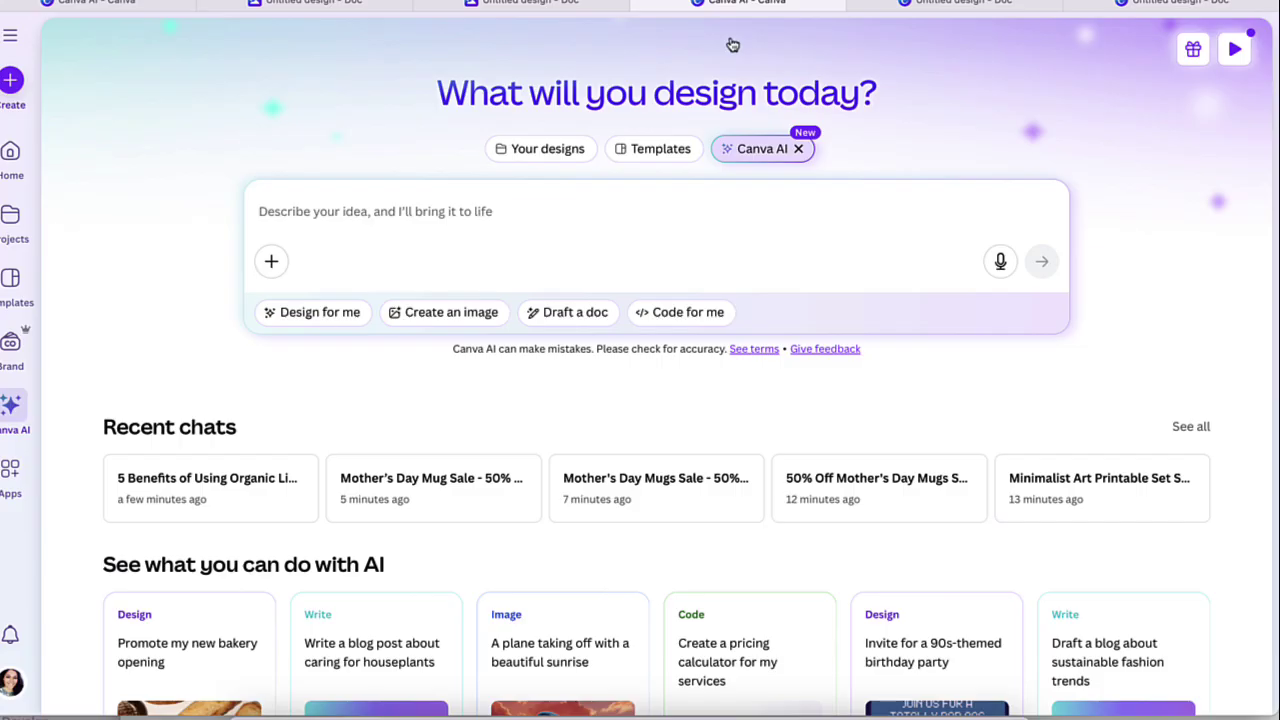
Step: Request a Blog post doc about '5 benefits of using lip organic balm' from Canva AI
left_click(585, 318)
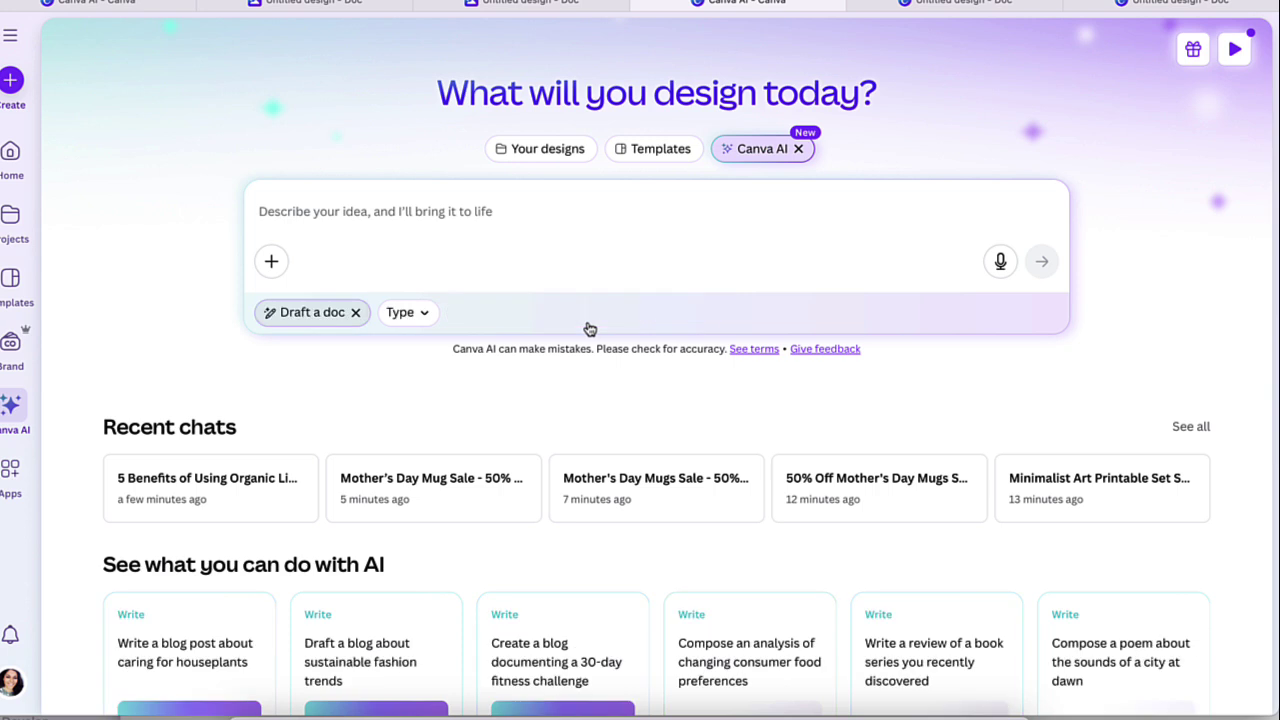
left_click(420, 314)
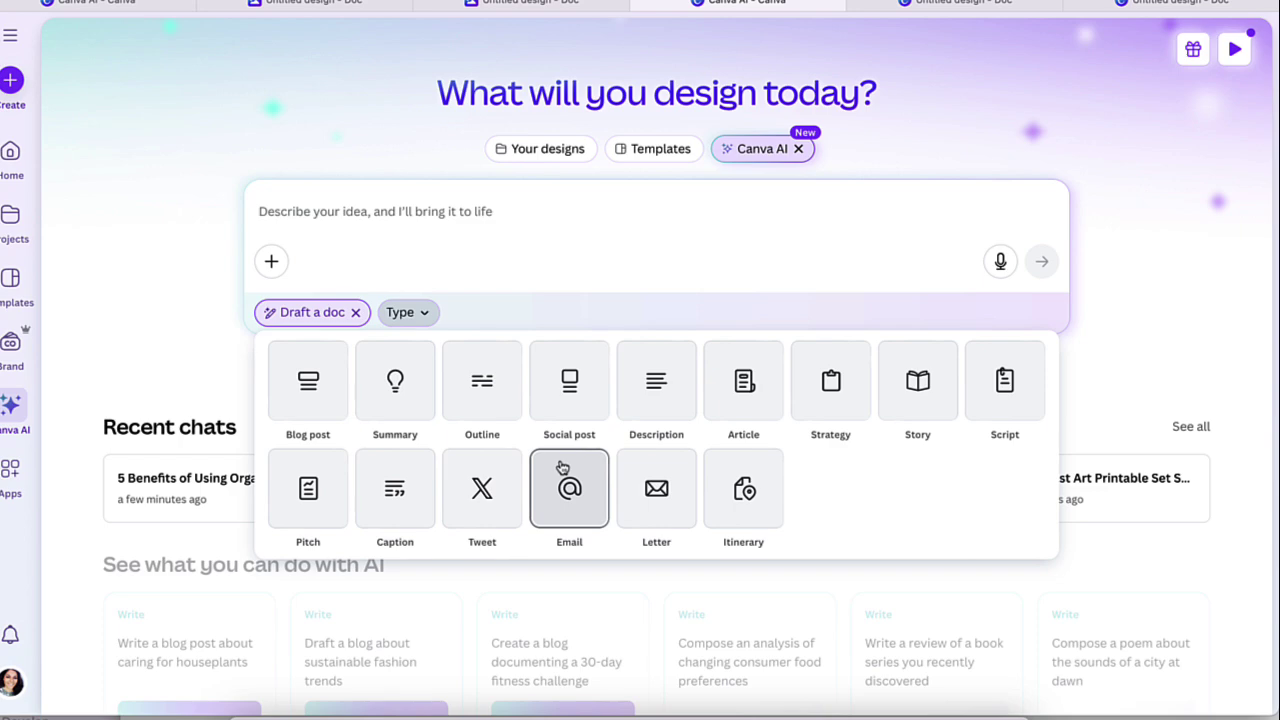
left_click(326, 411)
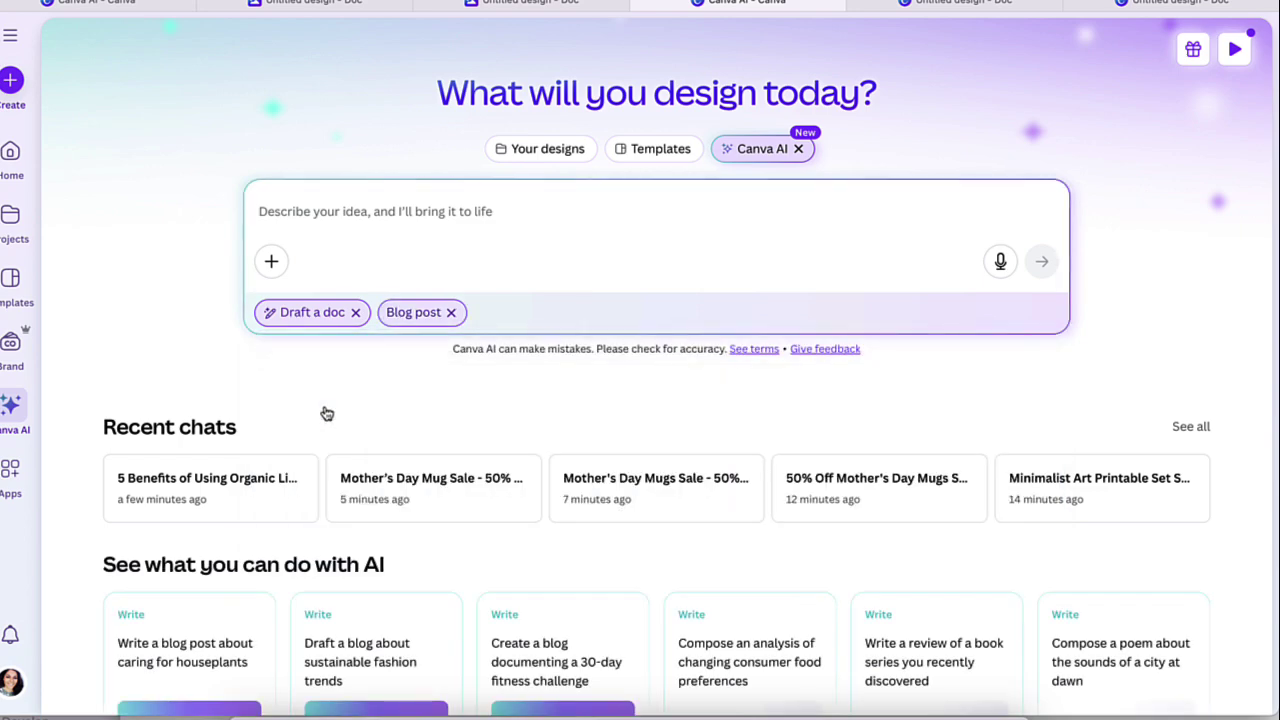
left_click(306, 212)
type("5 benefits of using lip organic balm")
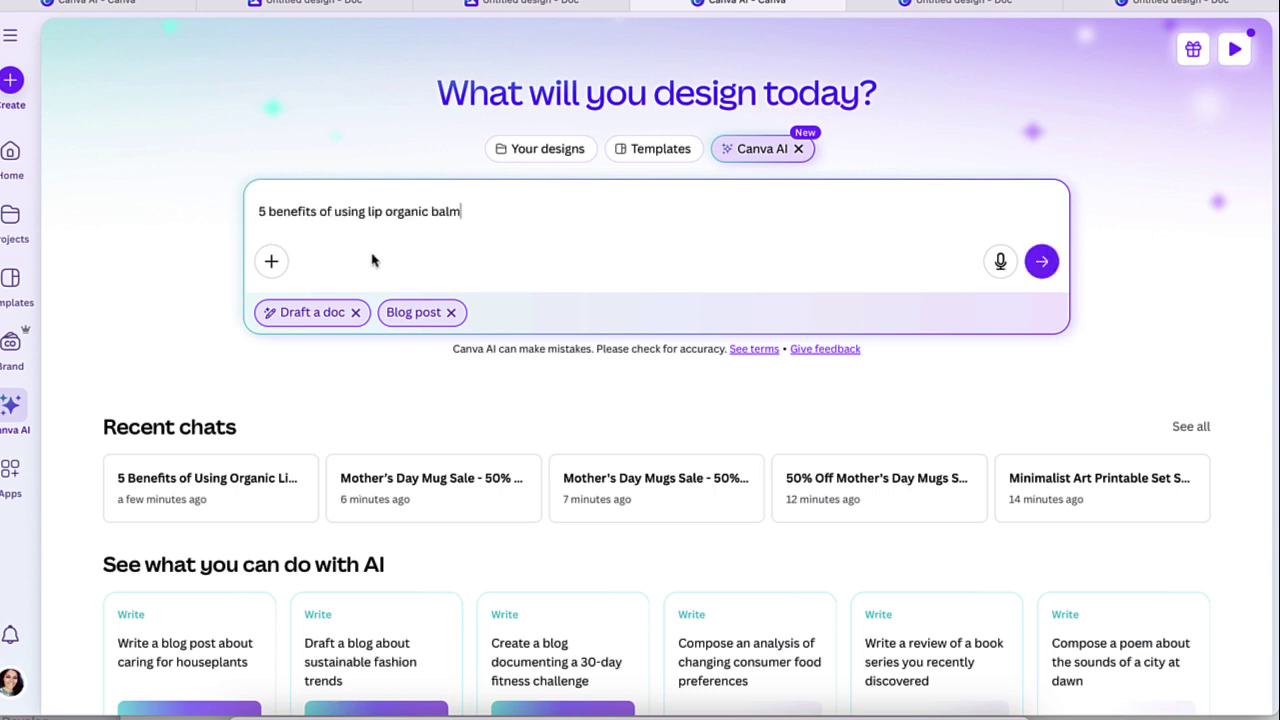
left_click(1041, 261)
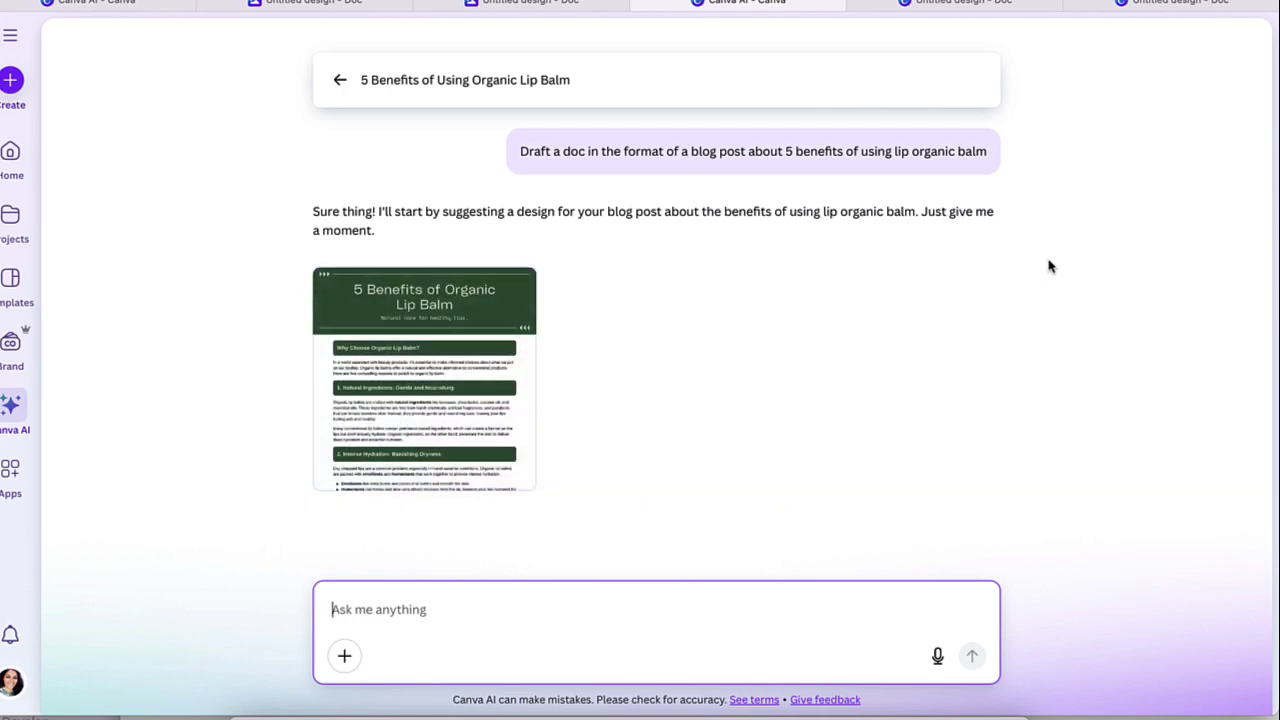
Step: Preview the '5 Benefits of Organic Lip Balm' blog design and scroll through its sections
left_click(449, 337)
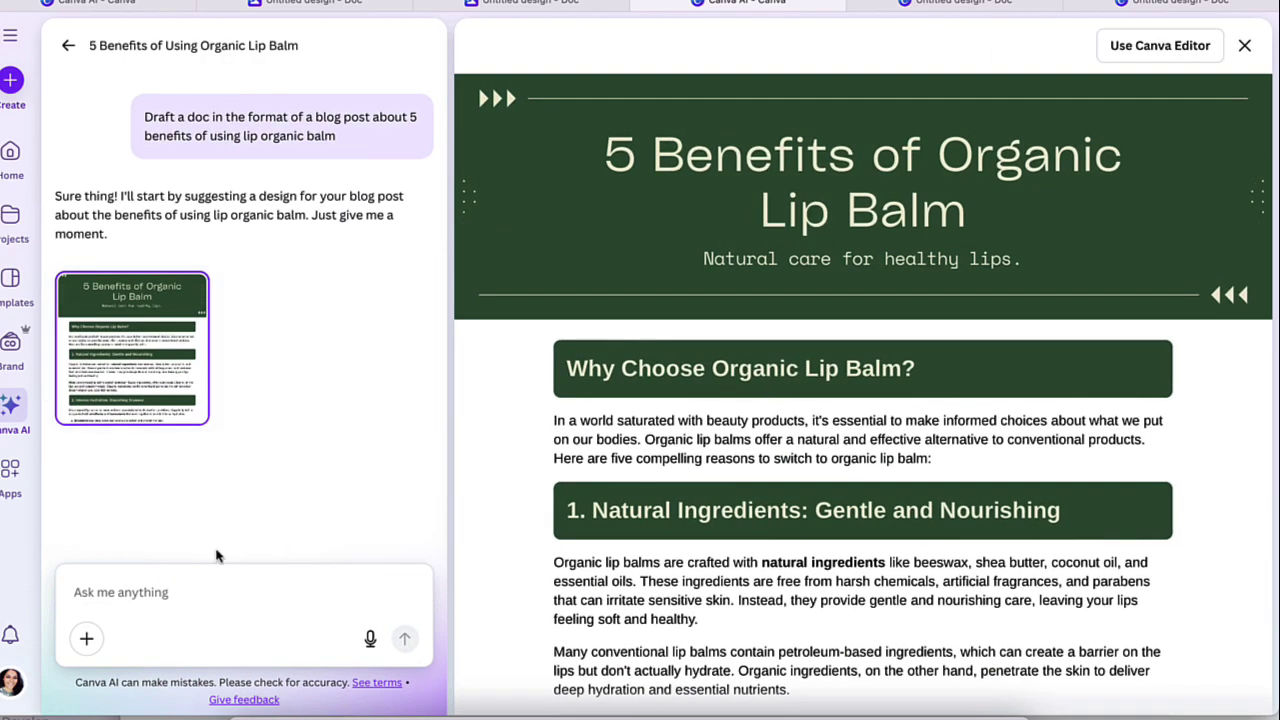
scroll(626, 500, "down", 5)
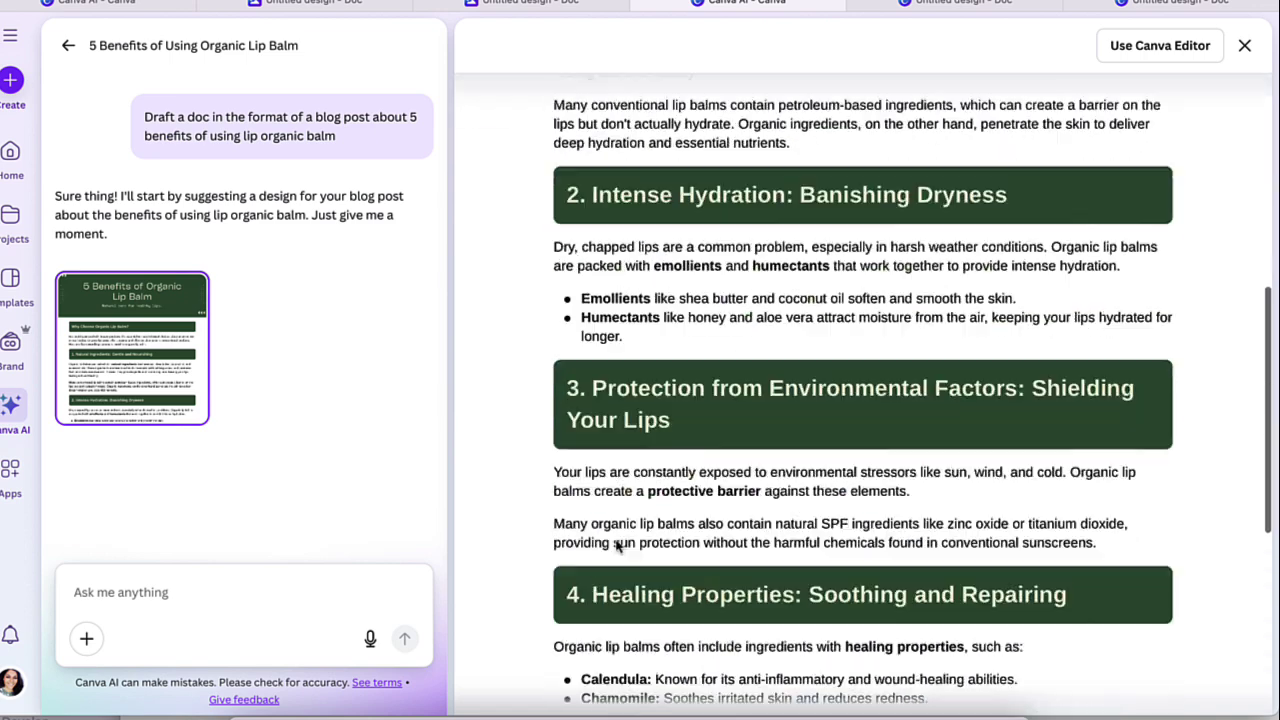
scroll(626, 492, "up", 5)
scroll(703, 660, "up", 1)
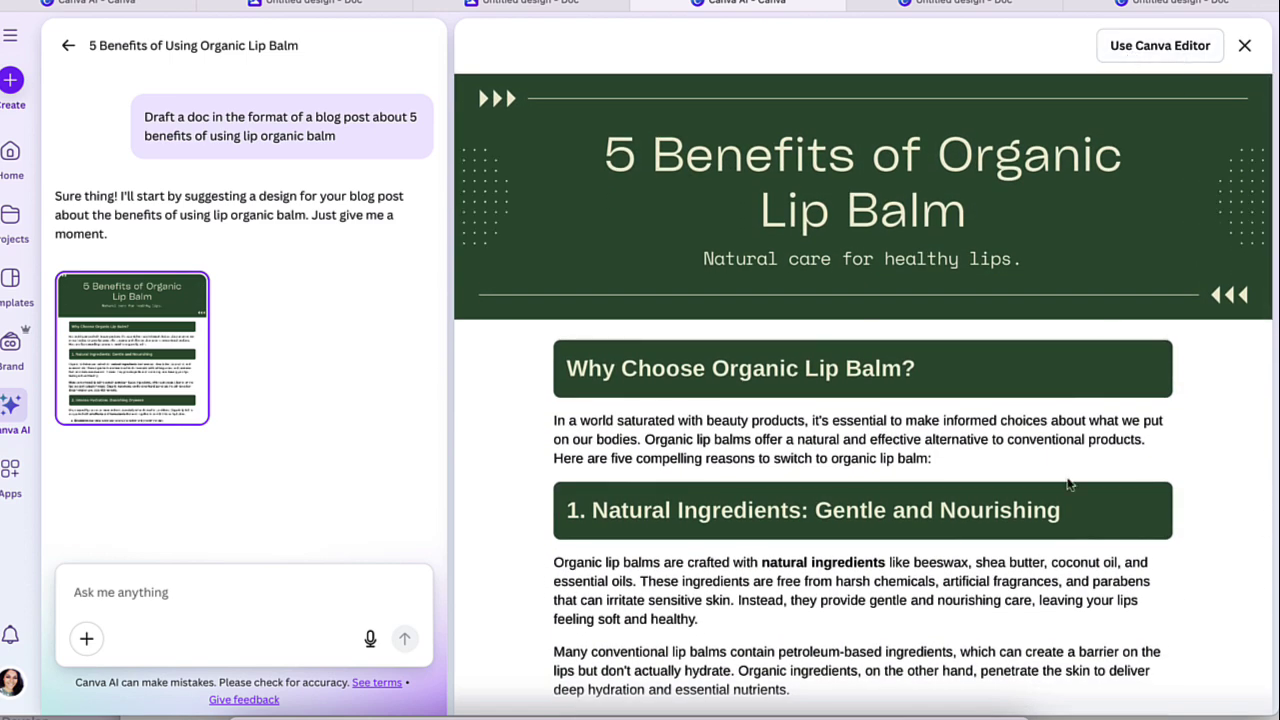
scroll(1044, 376, "down", 2)
scroll(1044, 376, "down", 10)
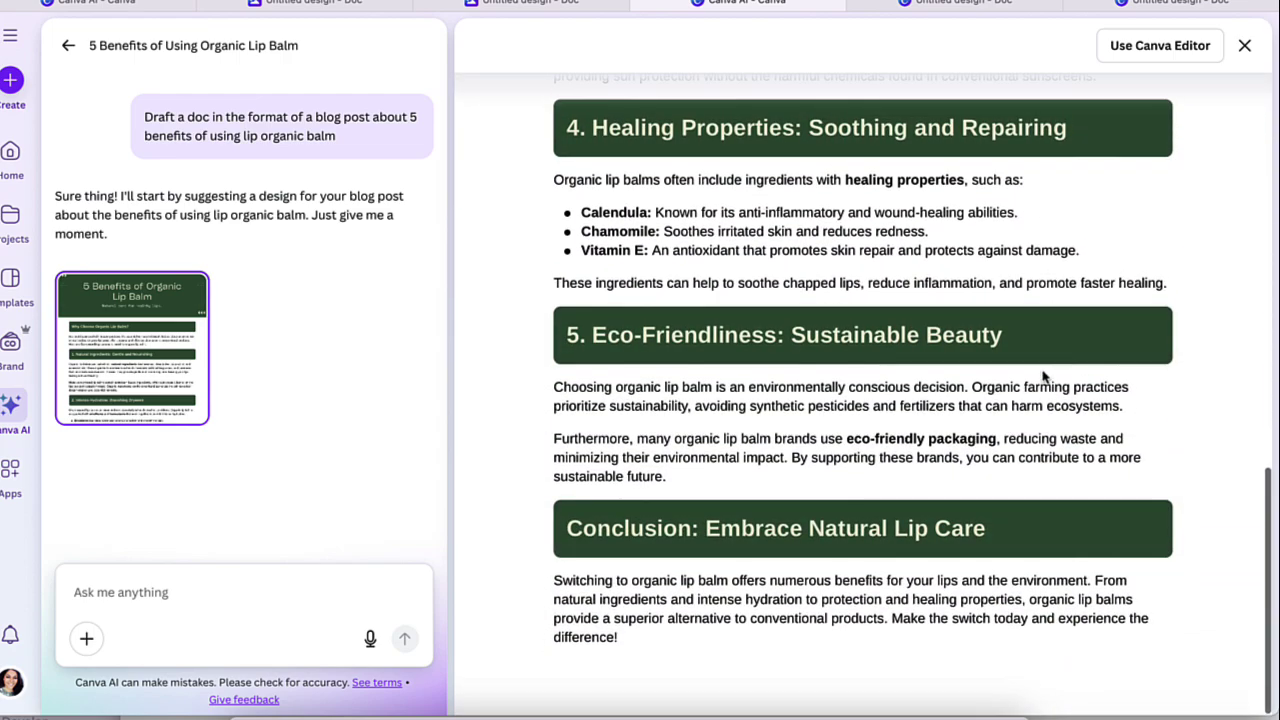
scroll(1044, 376, "up", 10)
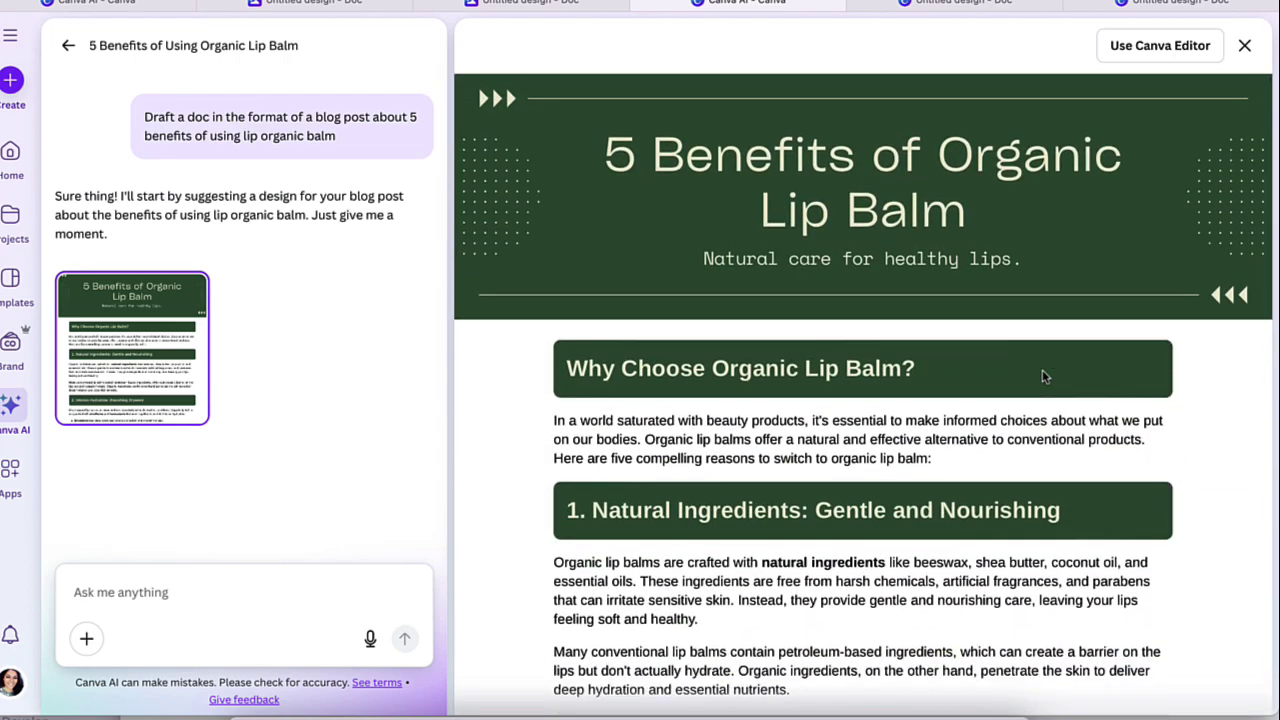
scroll(1042, 376, "down", 7)
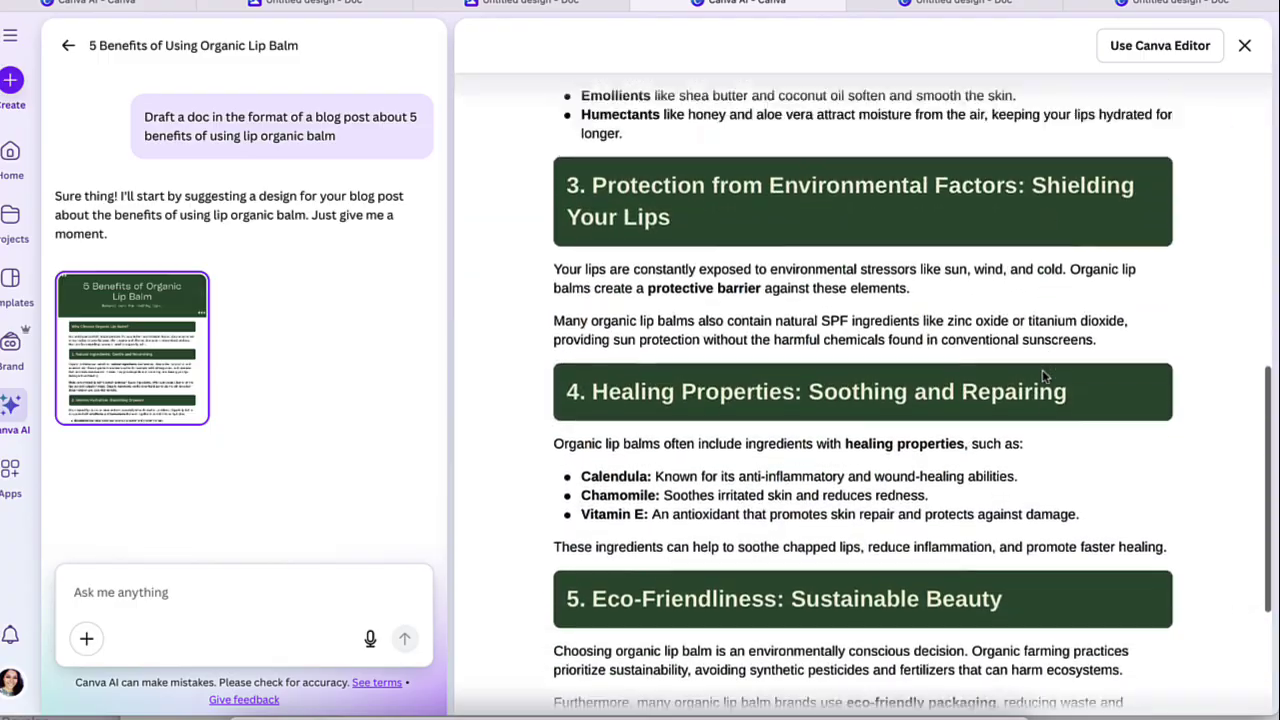
scroll(1045, 374, "up", 7)
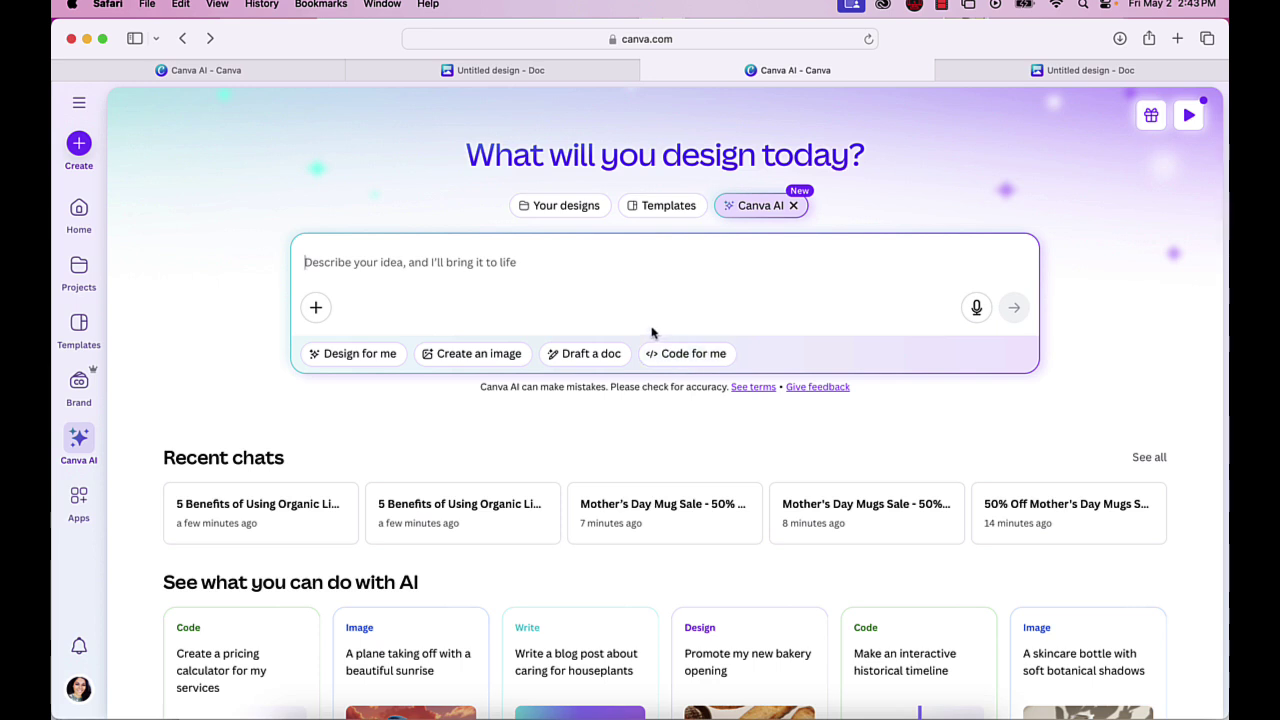
Step: Send the prompt 'Etsy calculator' to Canva AI
type("Etsy calc")
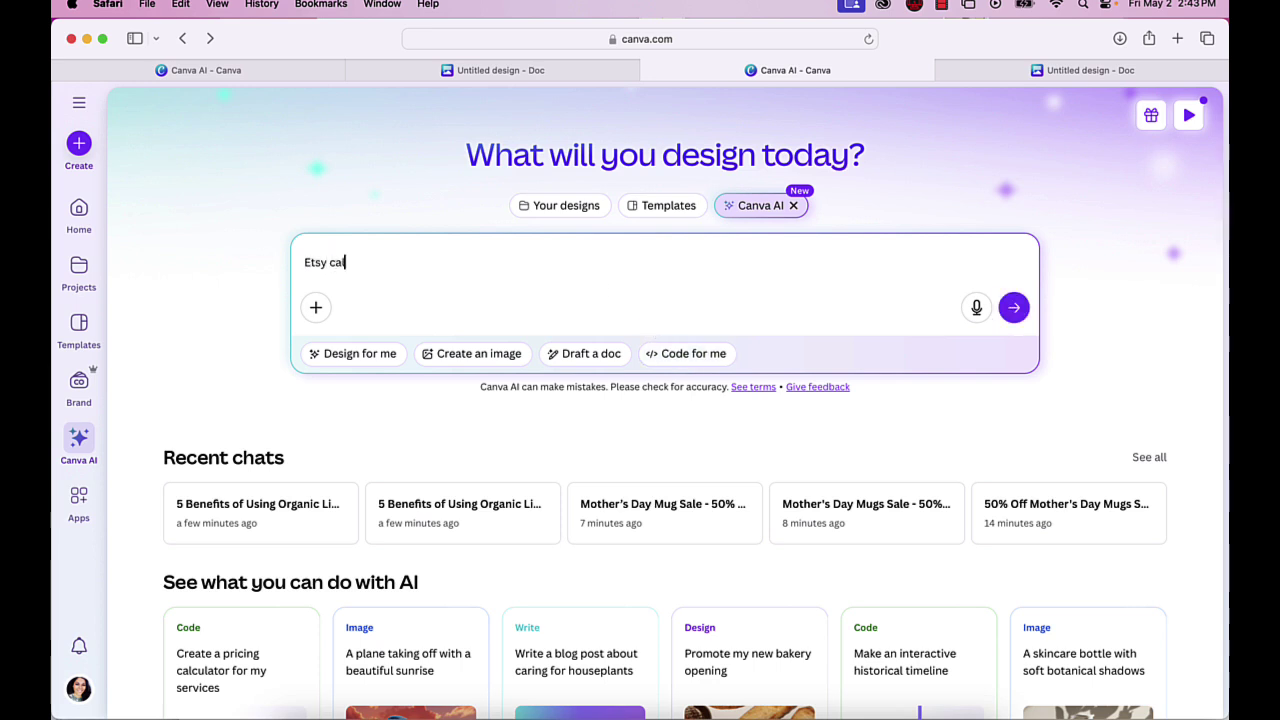
type("ulator")
left_click(1020, 309)
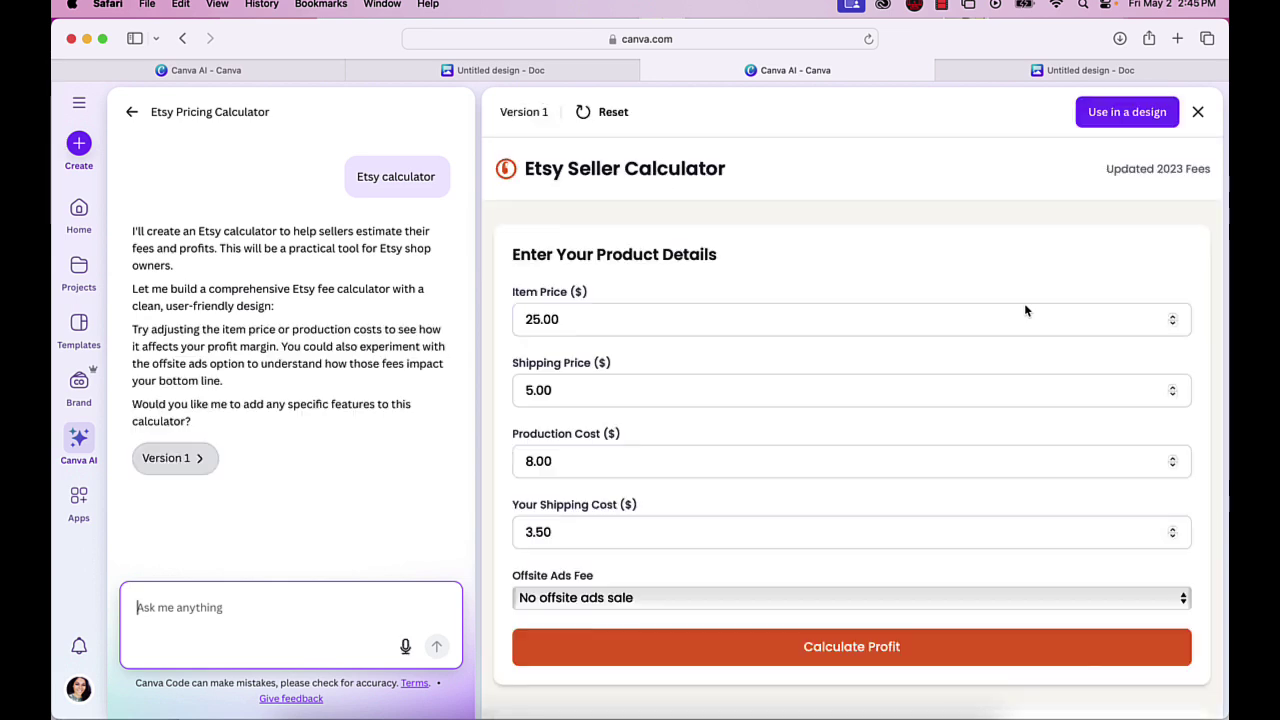
scroll(1011, 340, "down", 1)
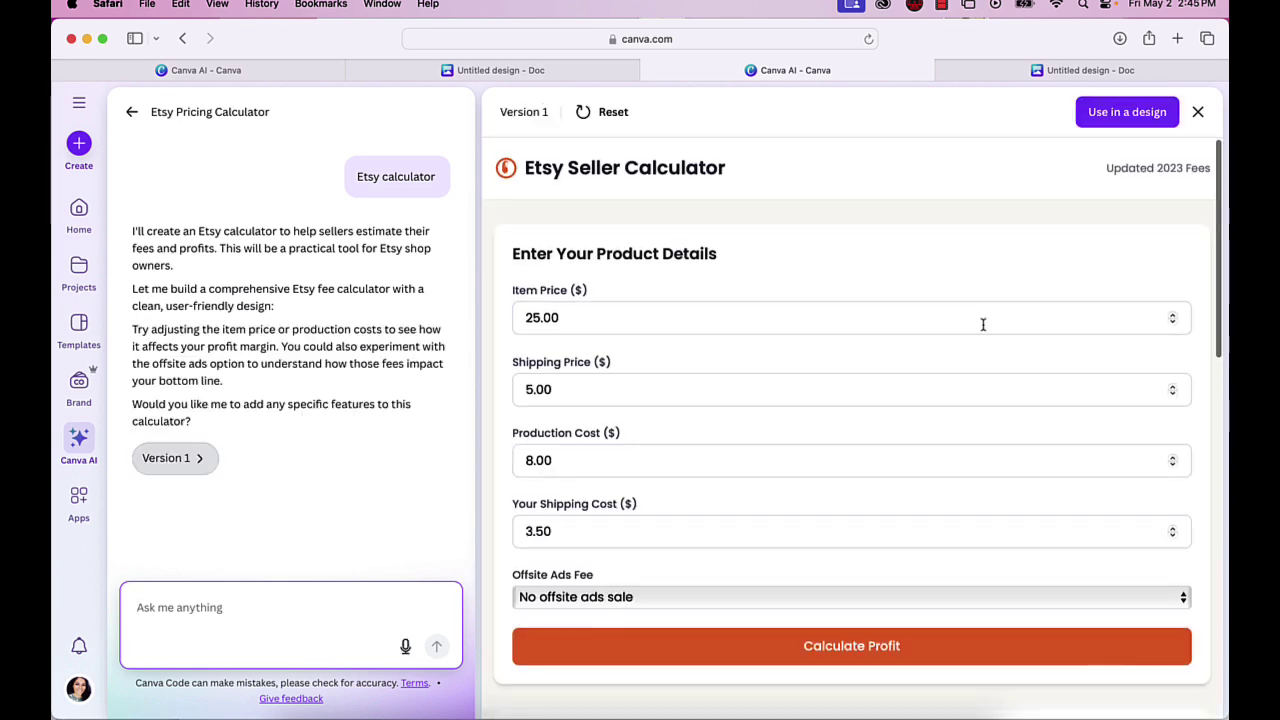
scroll(983, 325, "down", 8)
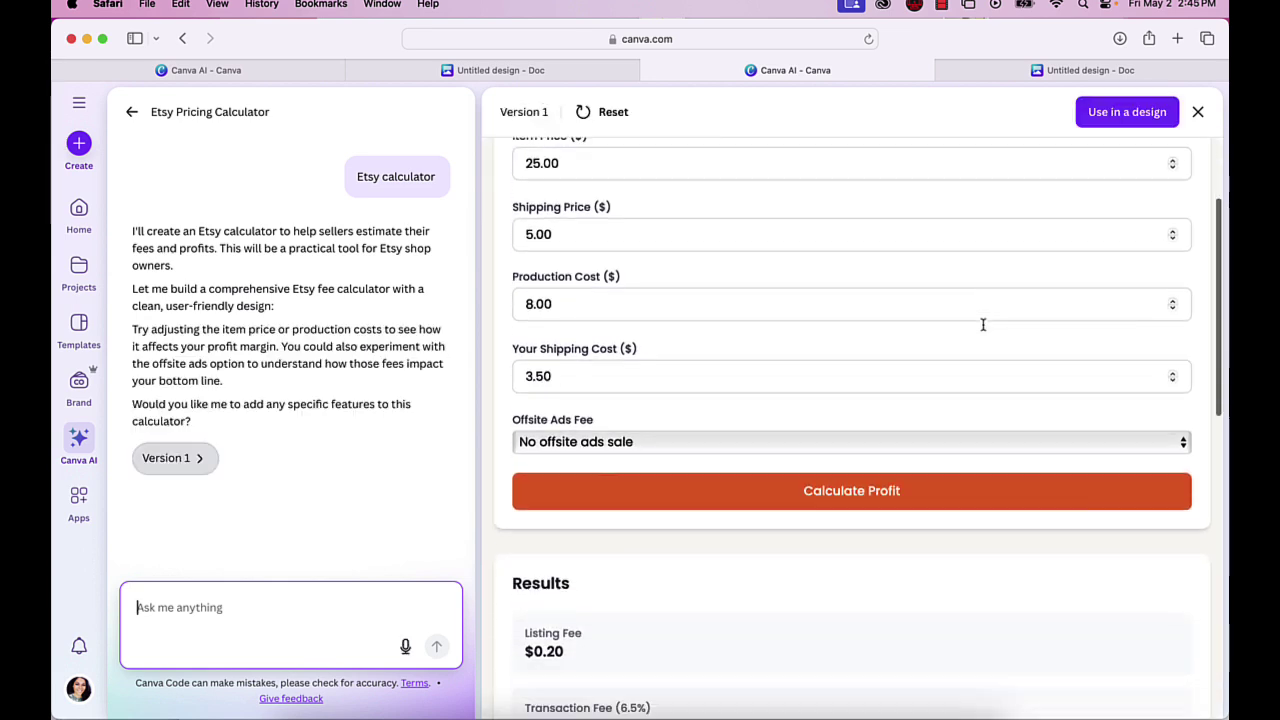
scroll(983, 330, "down", 5)
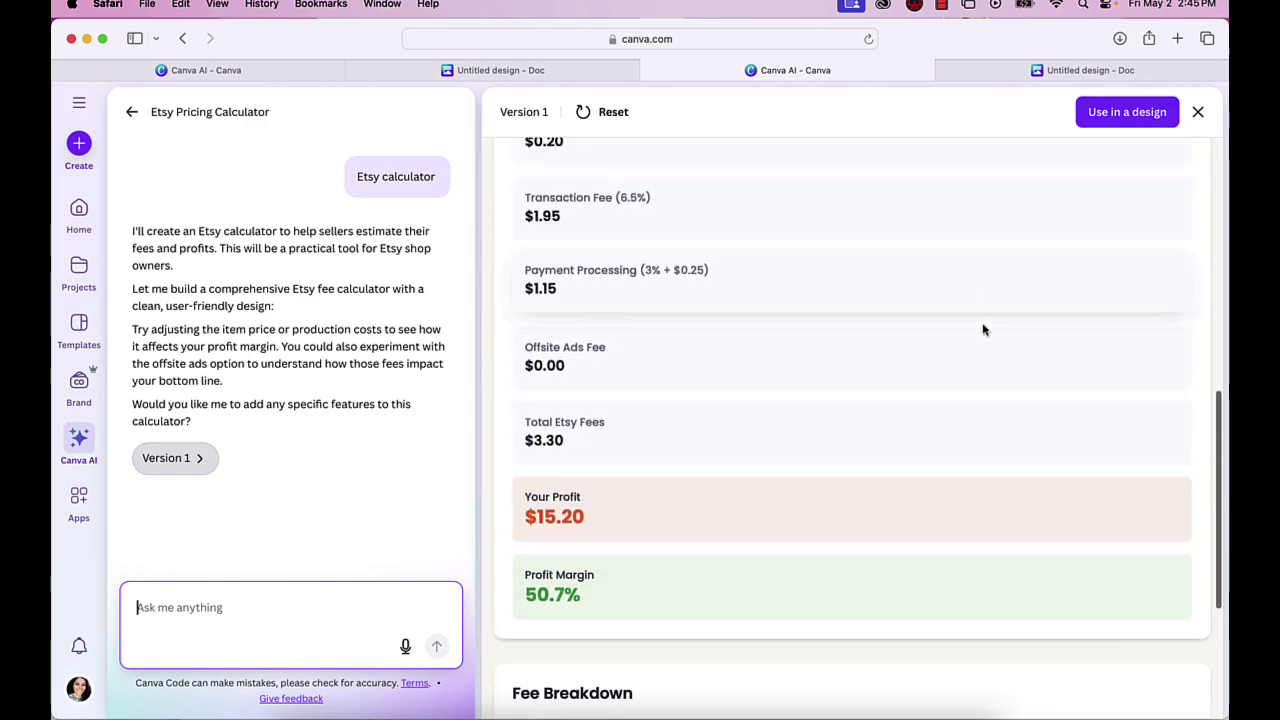
scroll(983, 330, "down", 2)
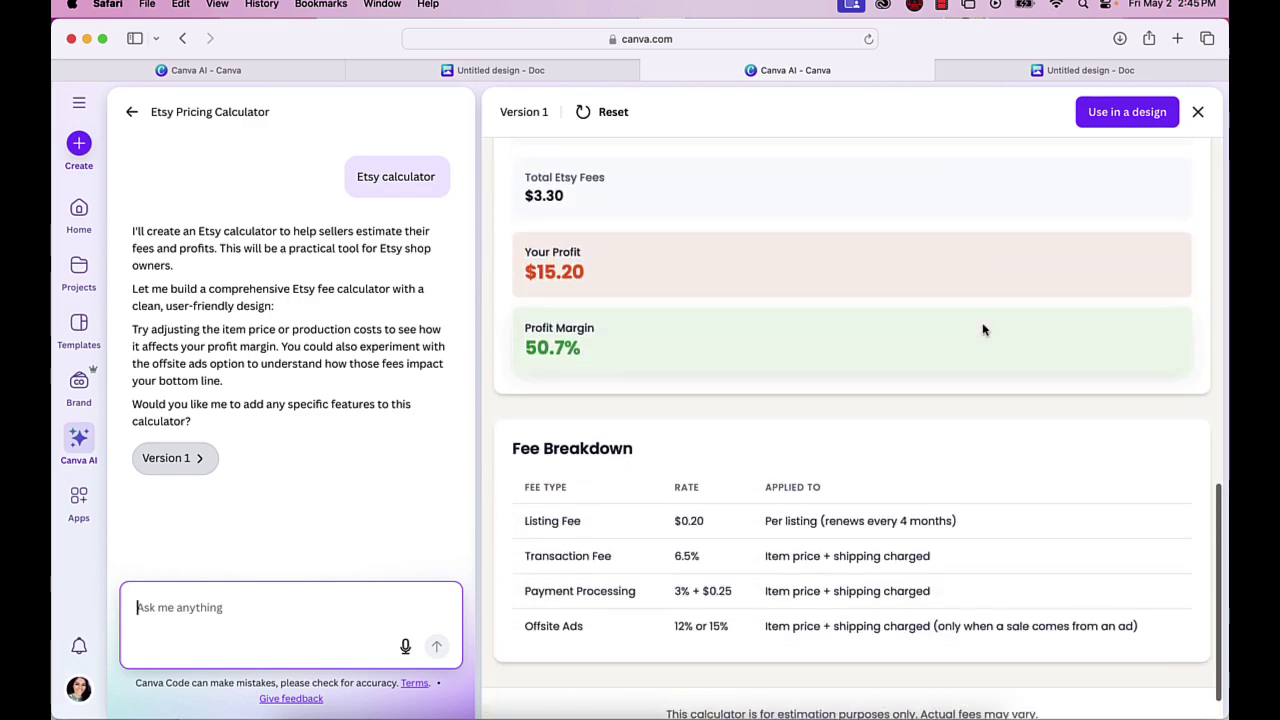
scroll(983, 330, "up", 3)
scroll(983, 330, "up", 10)
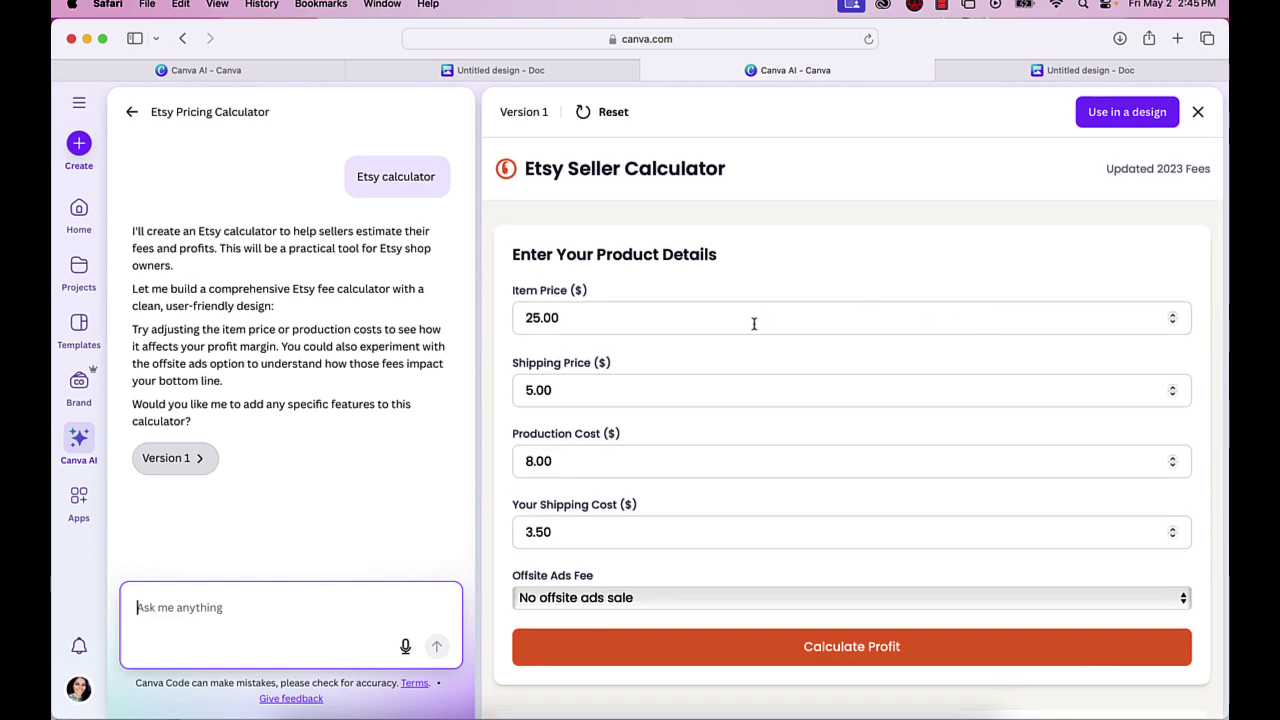
scroll(754, 330, "down", 2)
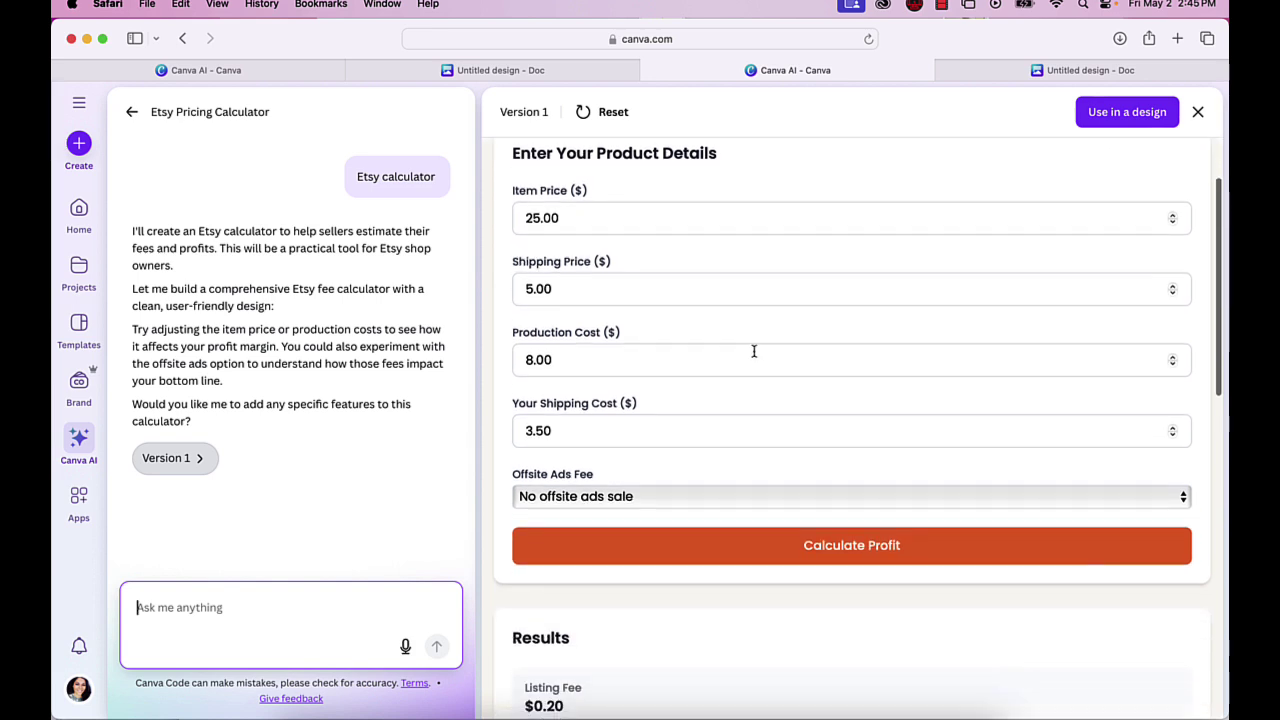
scroll(754, 351, "down", 5)
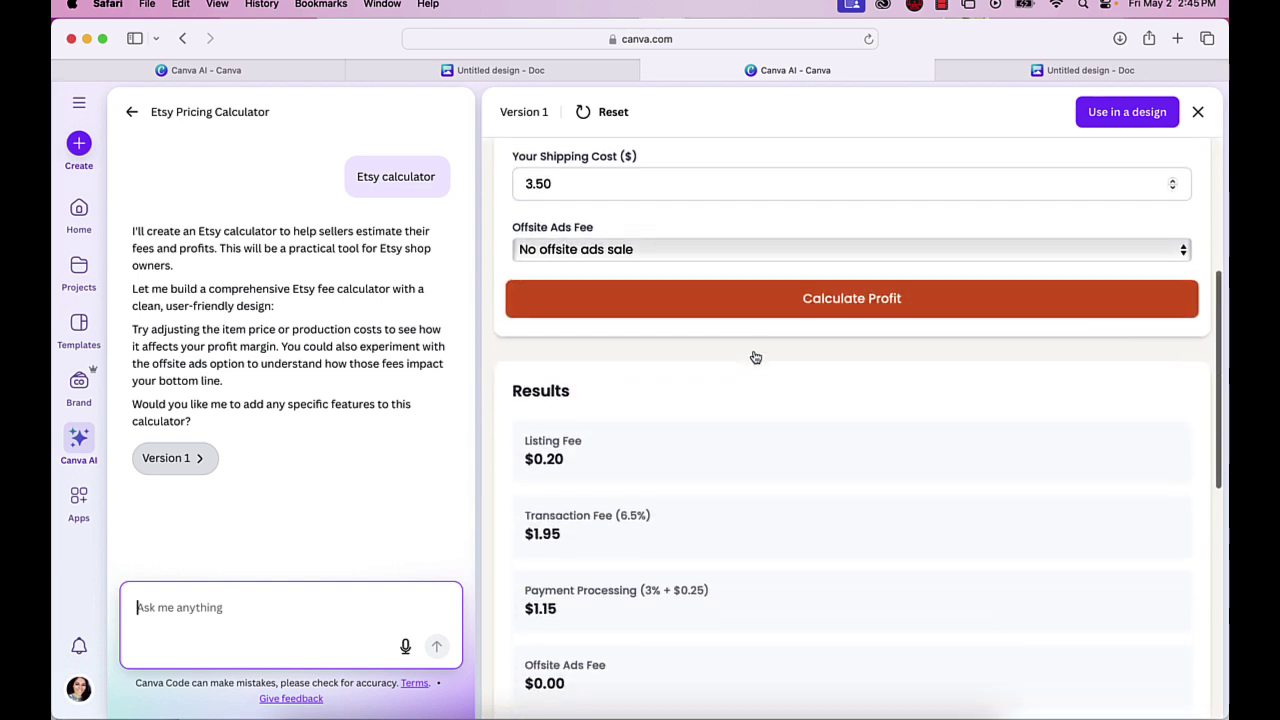
scroll(726, 432, "down", 4)
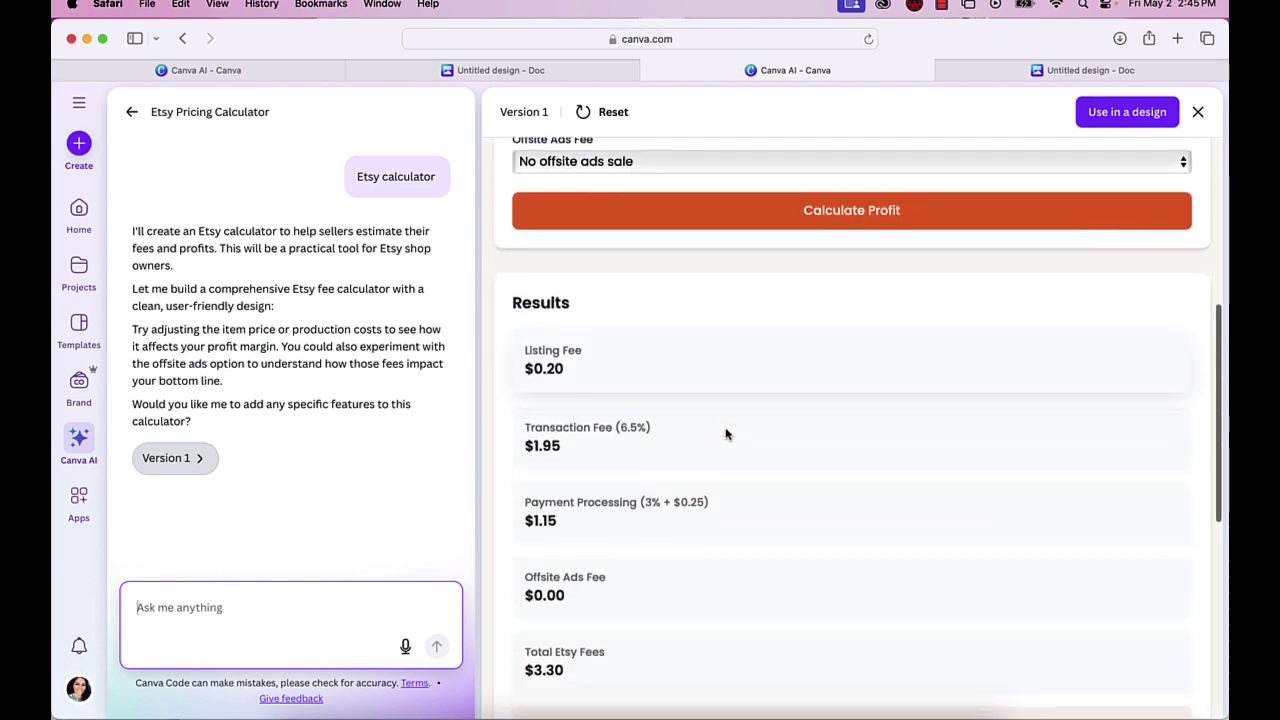
scroll(726, 432, "down", 1)
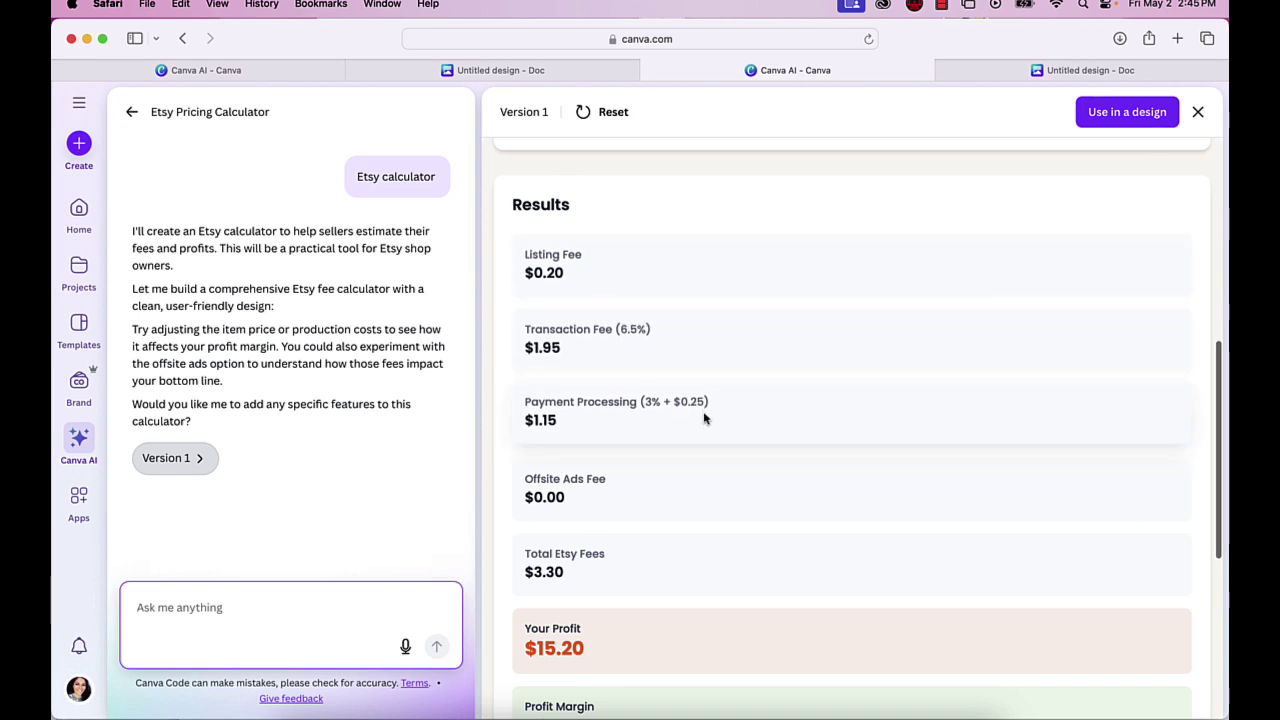
scroll(660, 490, "down", 1)
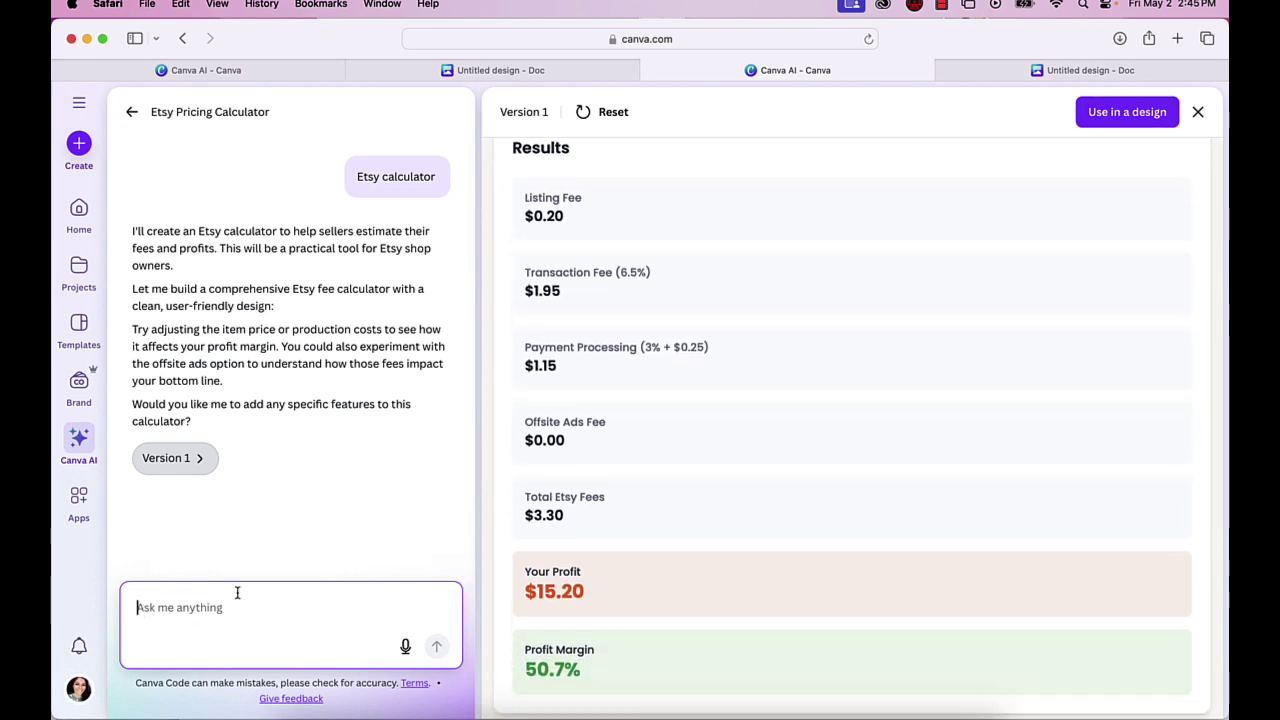
scroll(704, 536, "down", 2)
scroll(711, 537, "up", 10)
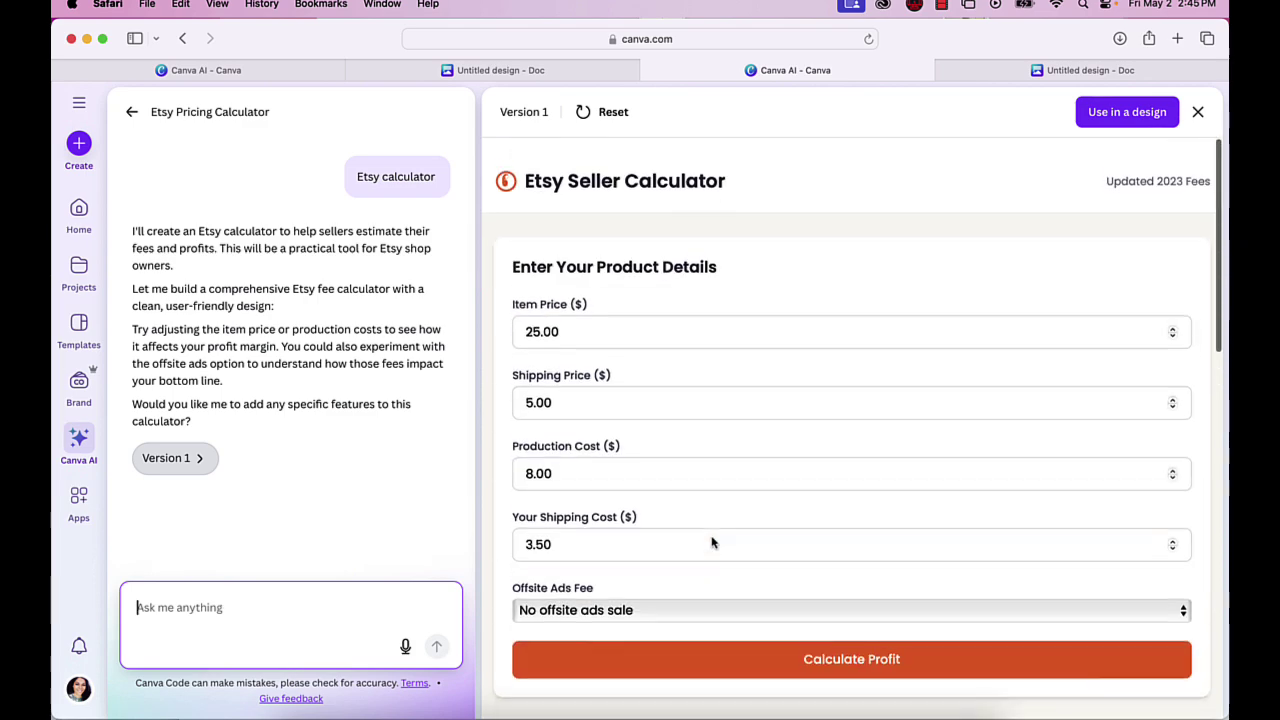
scroll(711, 537, "down", 5)
scroll(711, 541, "down", 5)
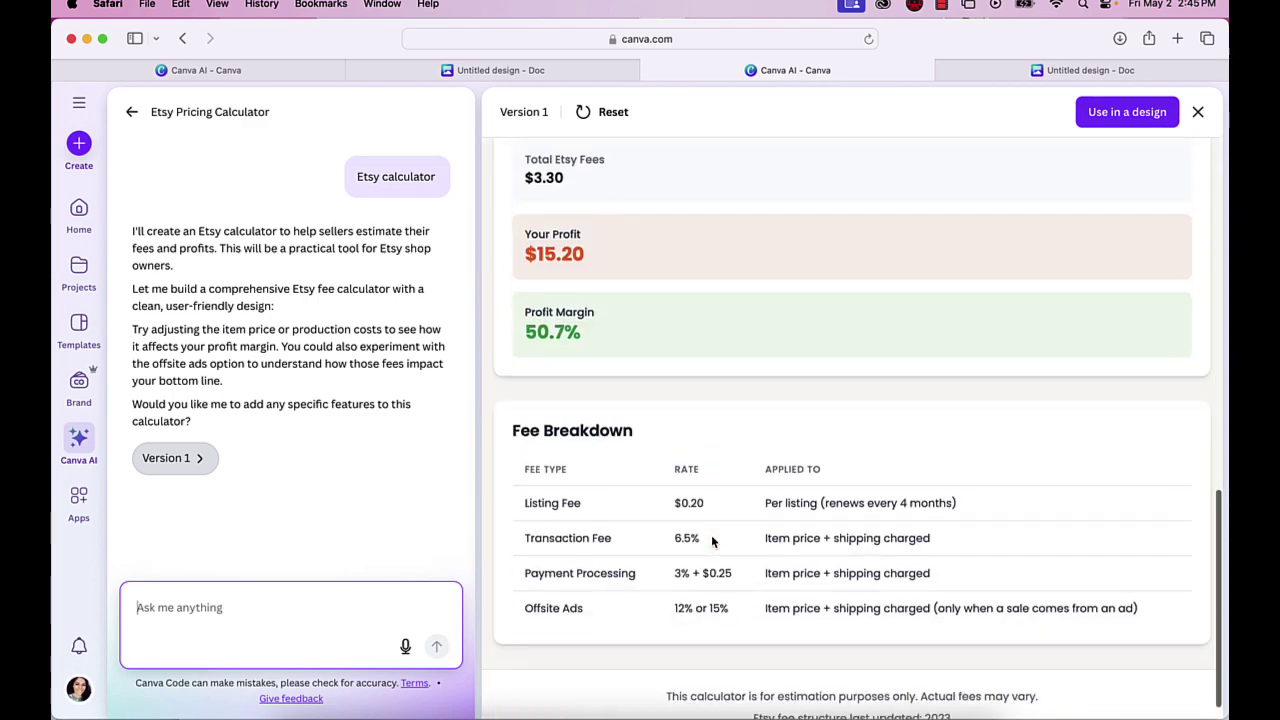
scroll(711, 541, "up", 10)
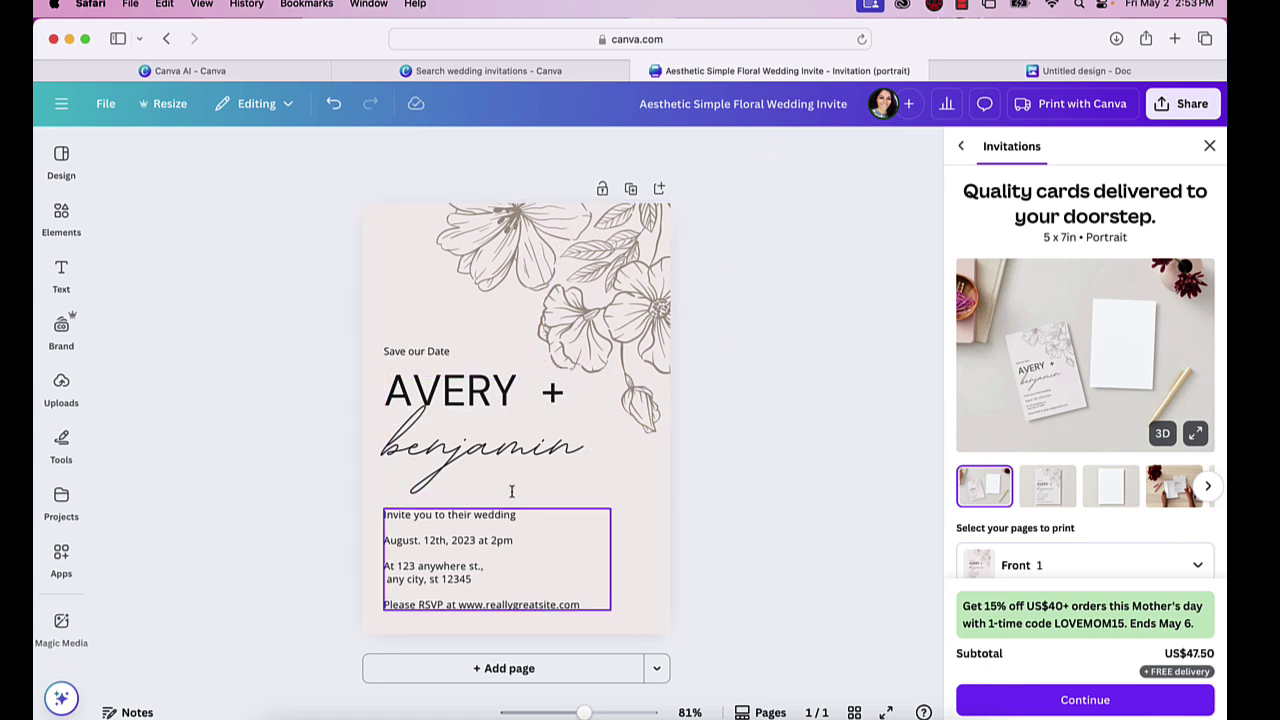
Step: Check the AVERY + heading's Typography settings, then select its letters AV
left_click(478, 397)
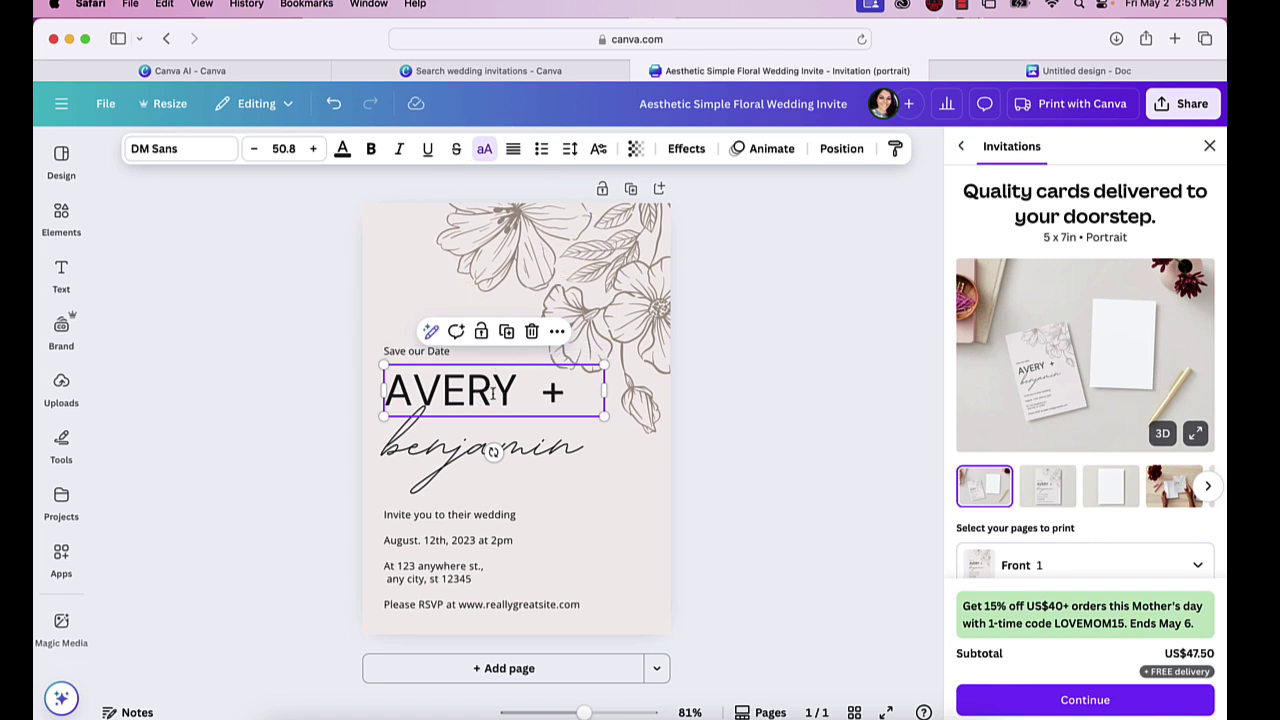
left_click(597, 150)
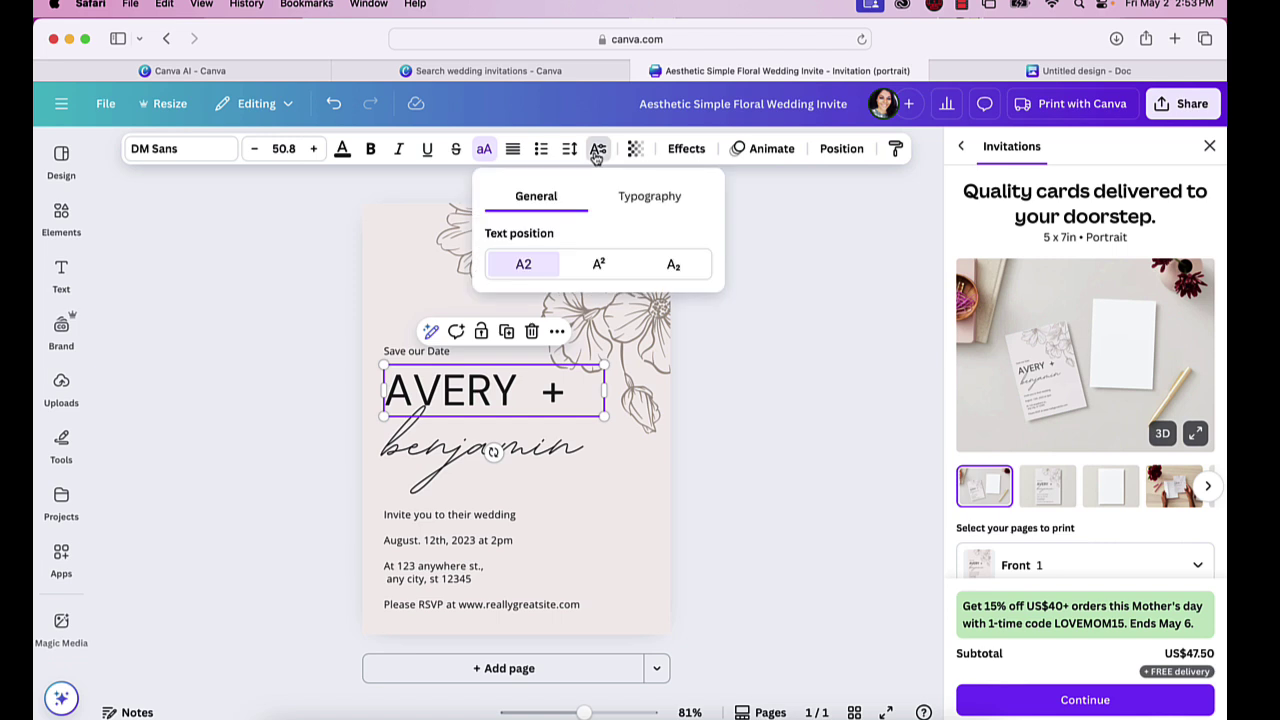
left_click(652, 198)
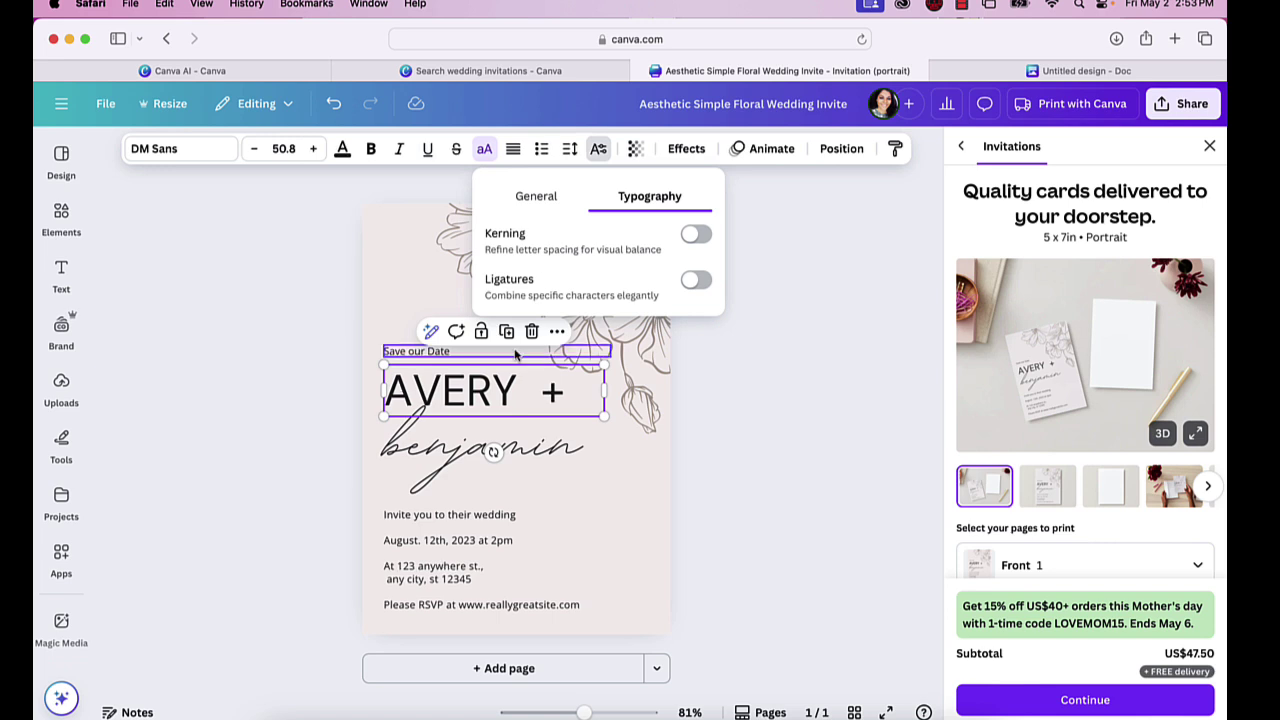
left_click(418, 398)
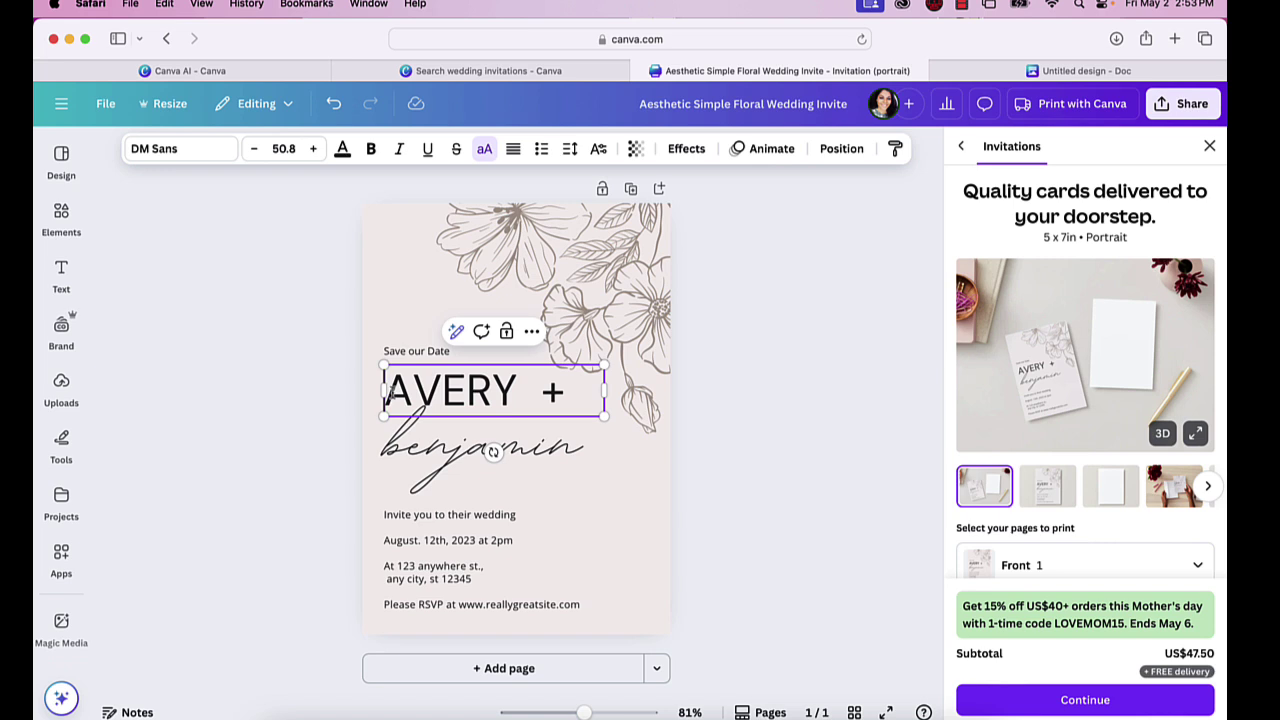
left_click_drag(388, 392, 434, 396)
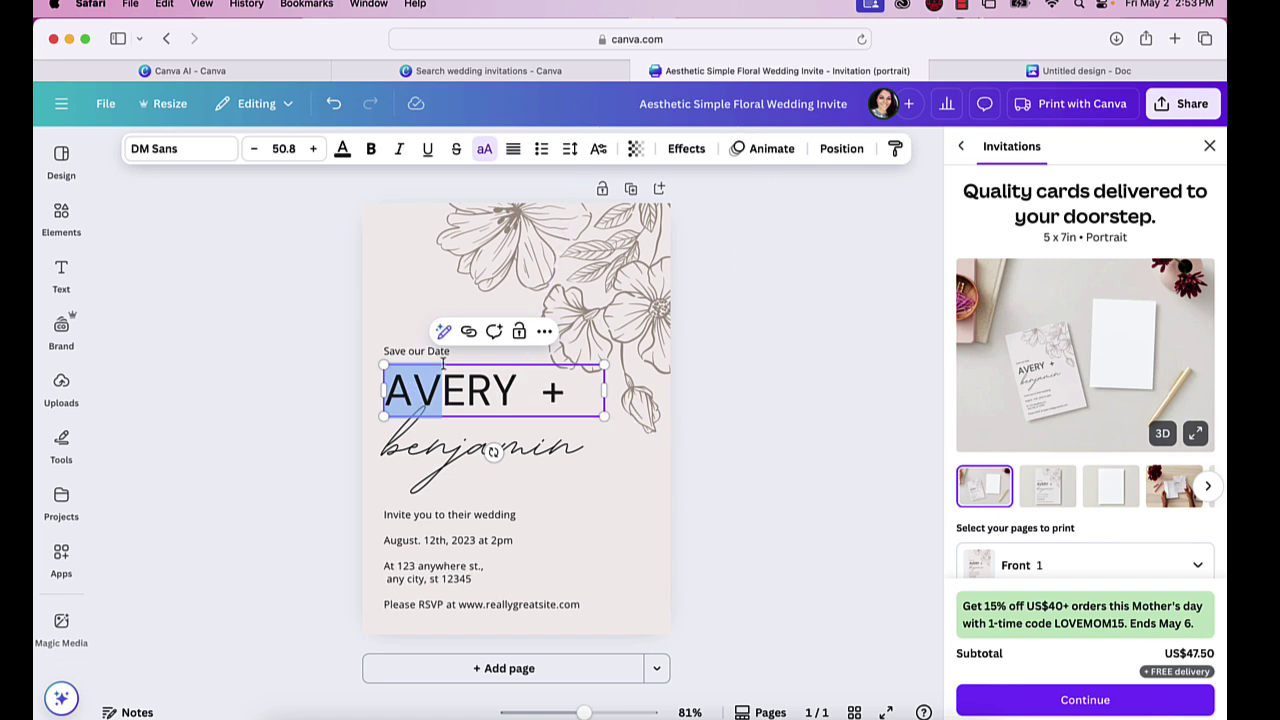
Step: Turn kerning on for the AVERY + heading, then back off
left_click(598, 148)
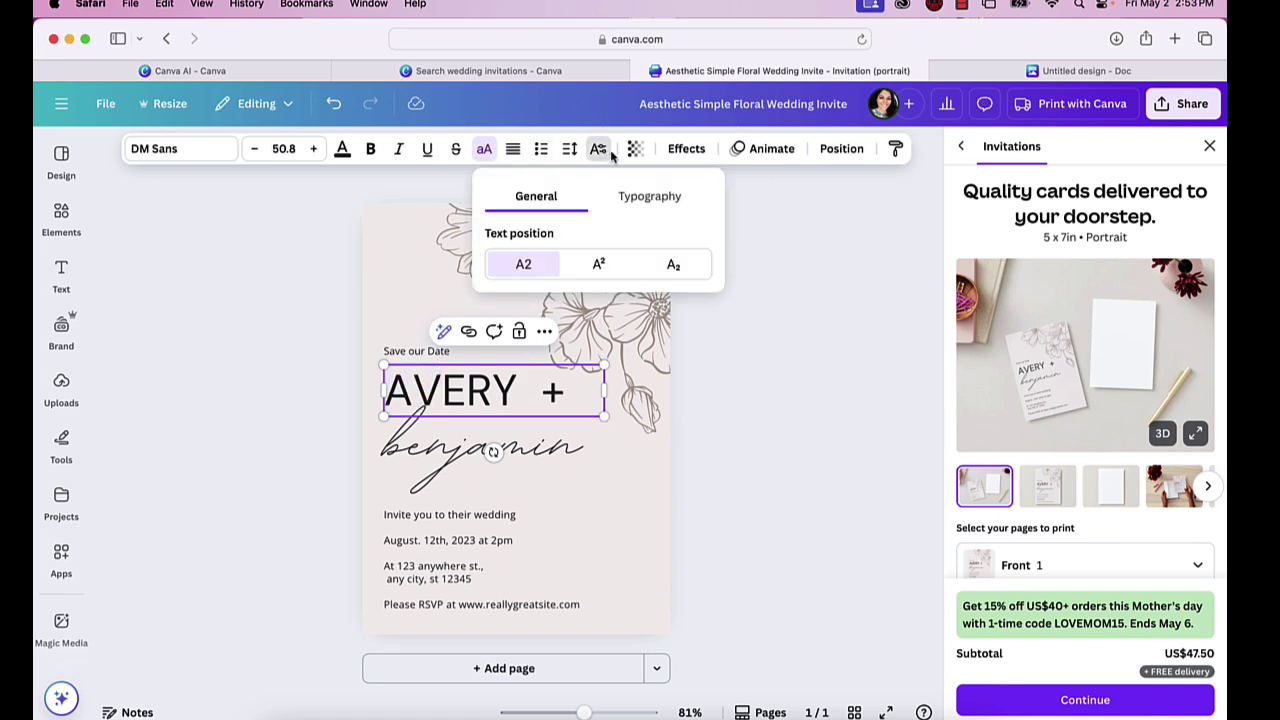
left_click(651, 198)
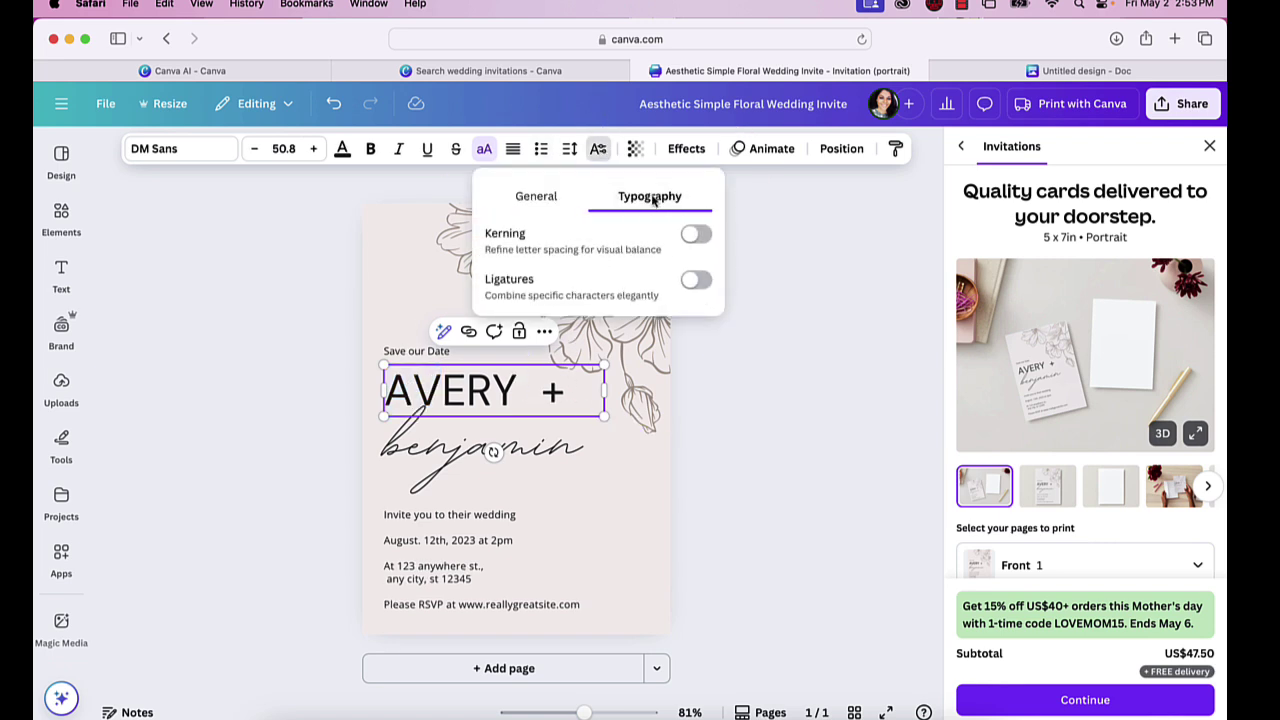
left_click(697, 237)
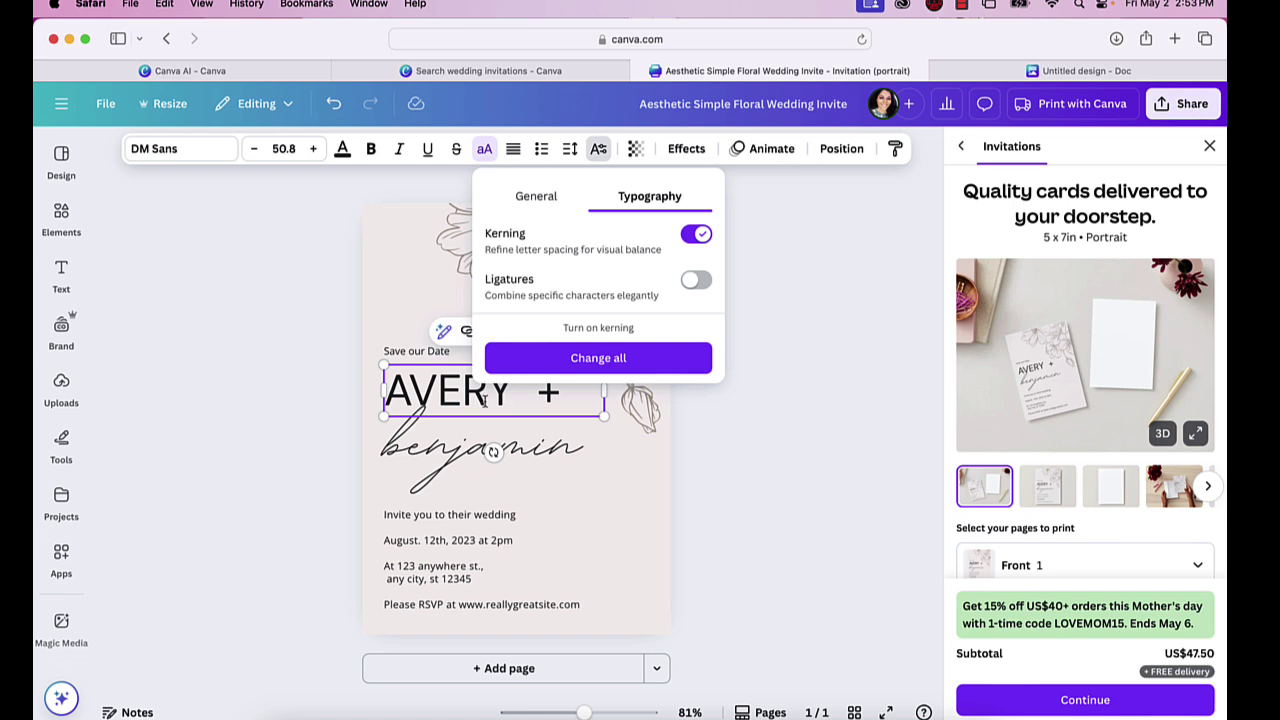
left_click(697, 237)
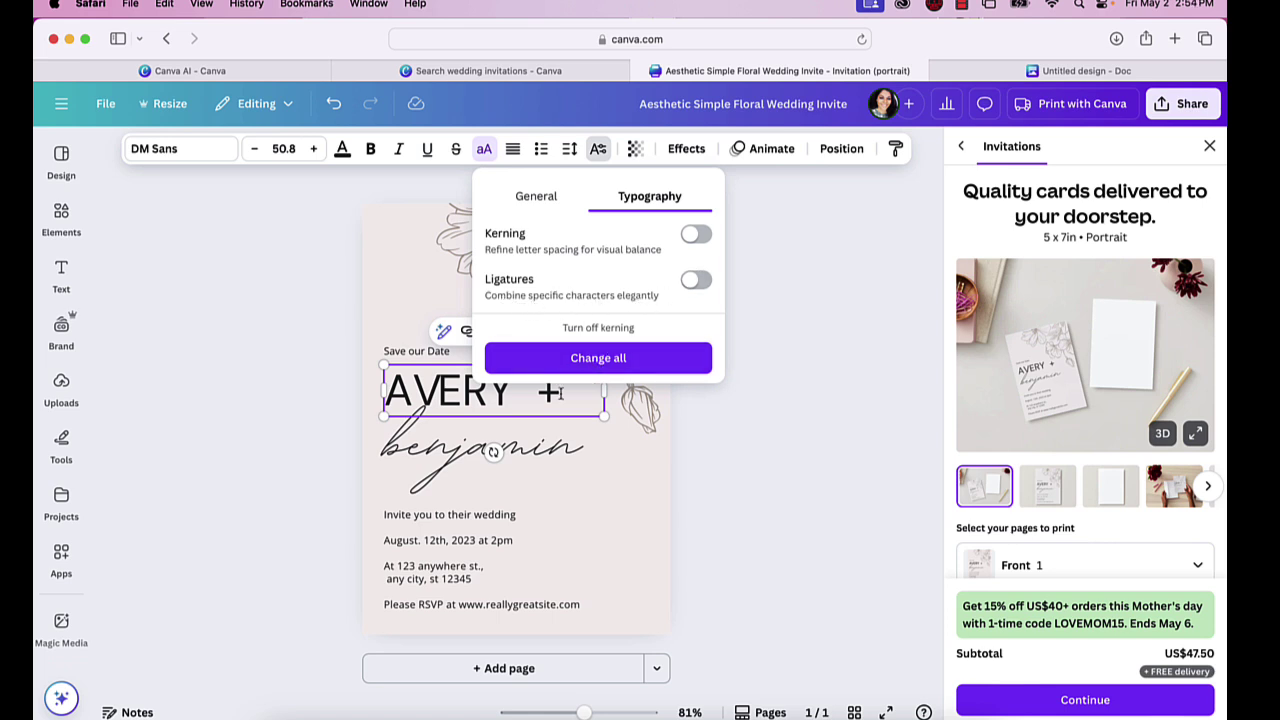
Step: Select the AVERY + text and enable Ligatures for it
left_click(561, 393)
left_click_drag(561, 393, 393, 395)
left_click(598, 148)
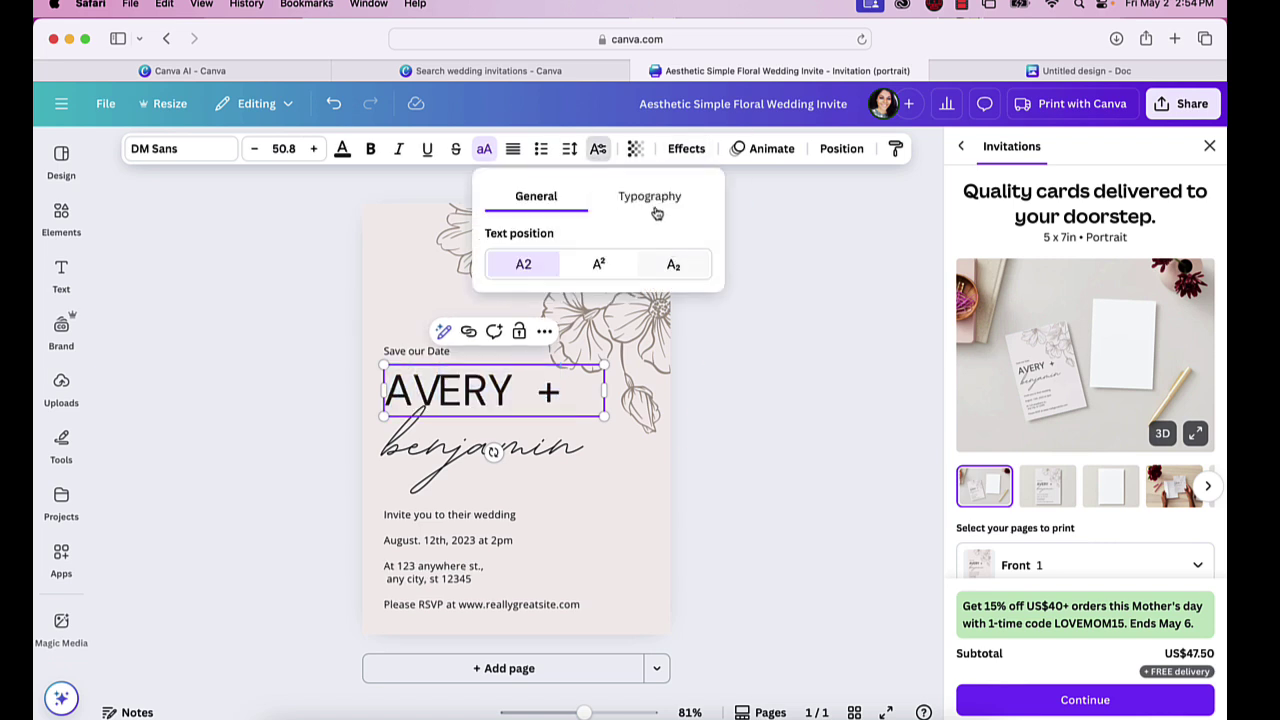
left_click(650, 197)
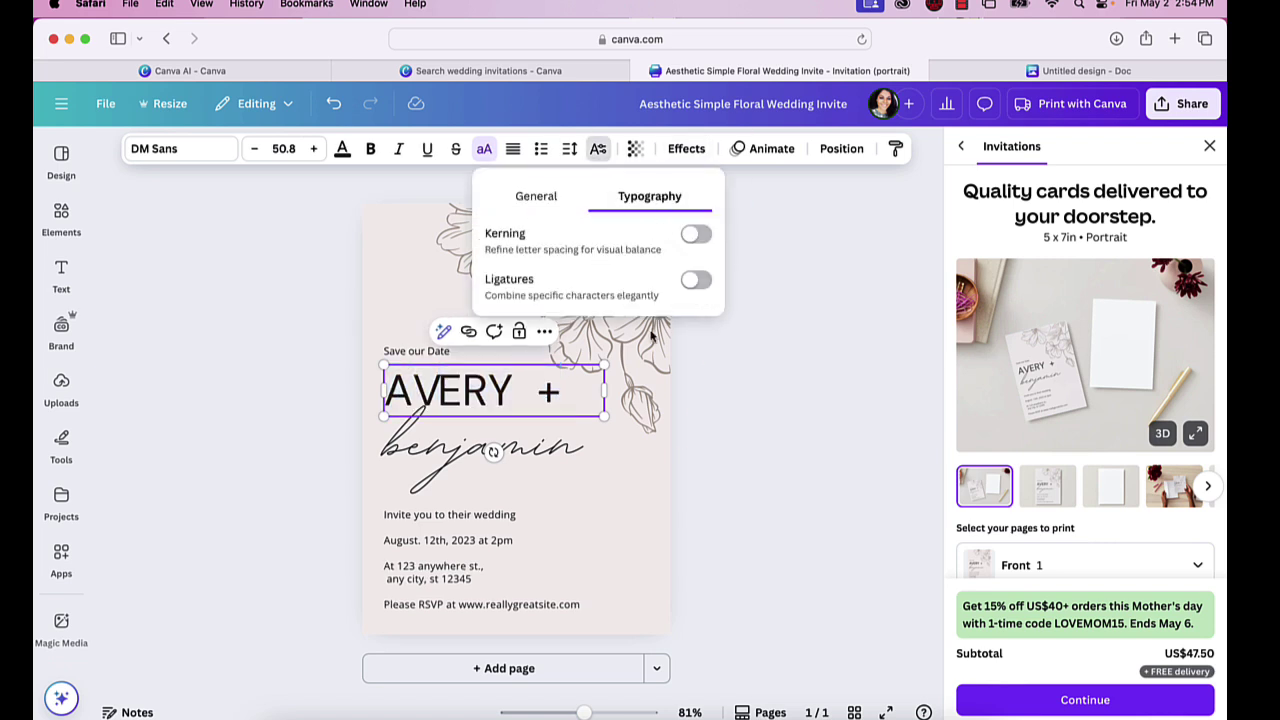
left_click(696, 280)
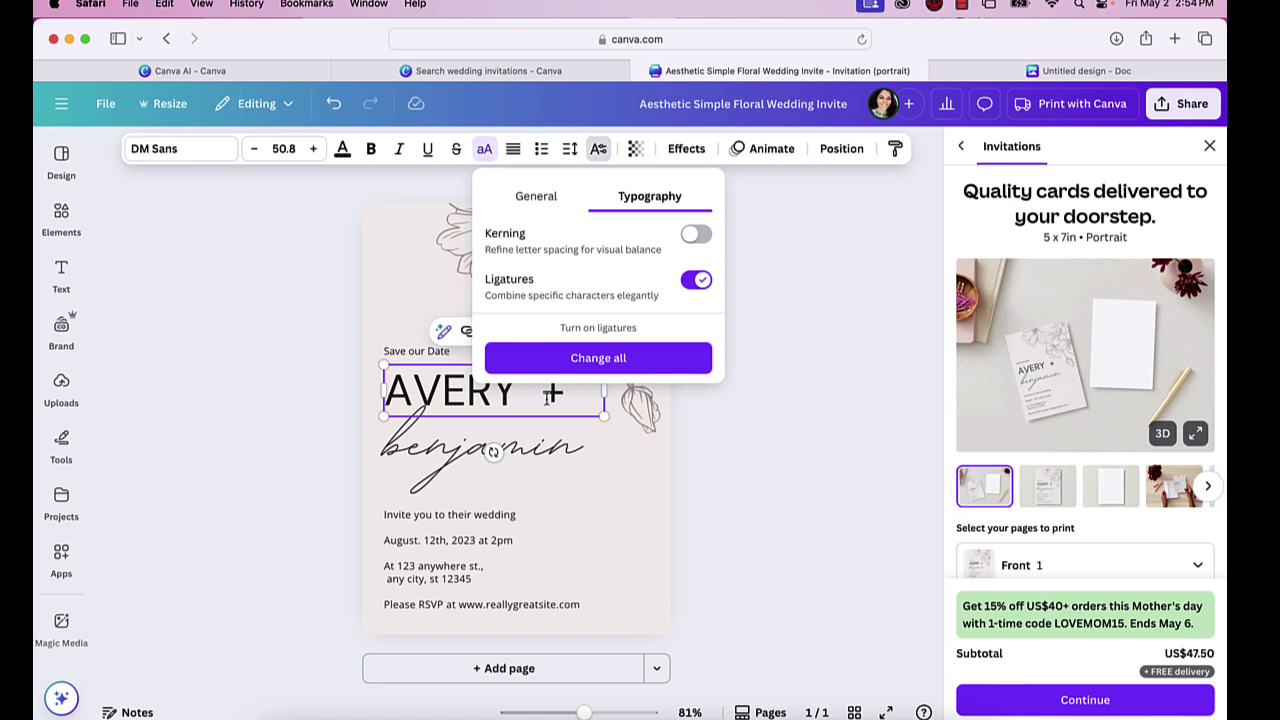
key("Escape")
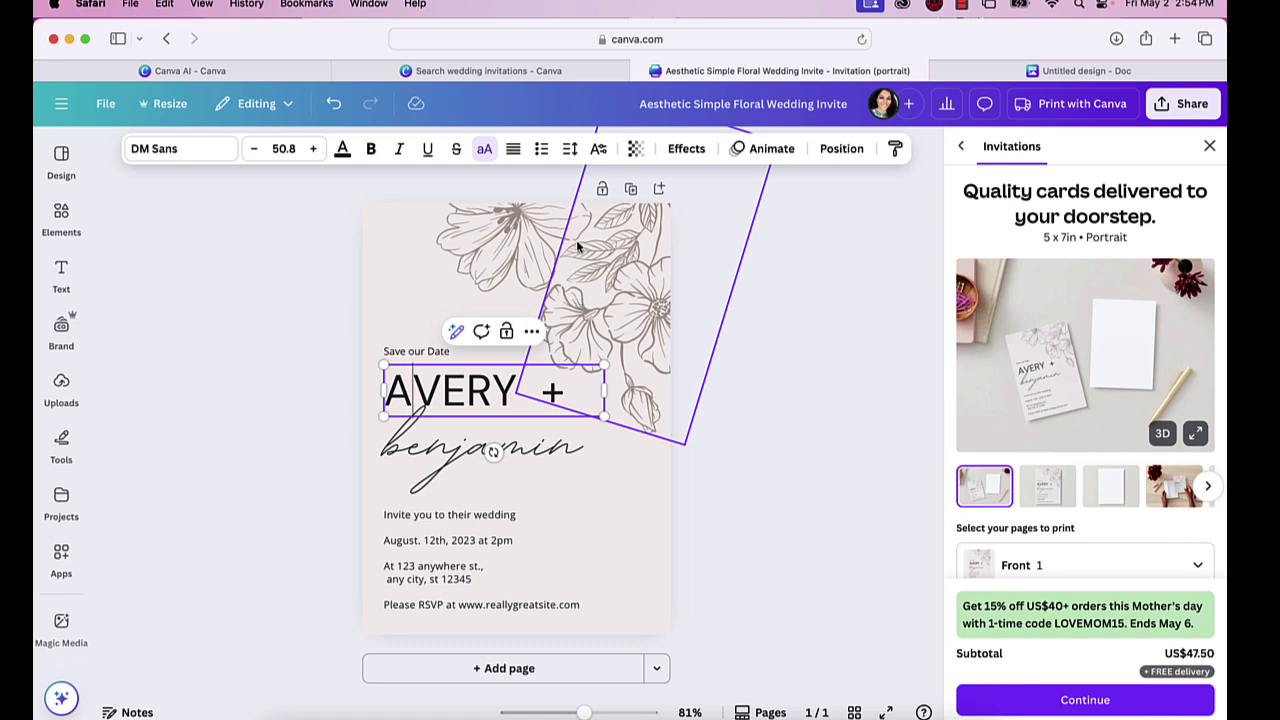
Step: Make the 'th' of 'August 12th' in the body text superscript
left_click(479, 561)
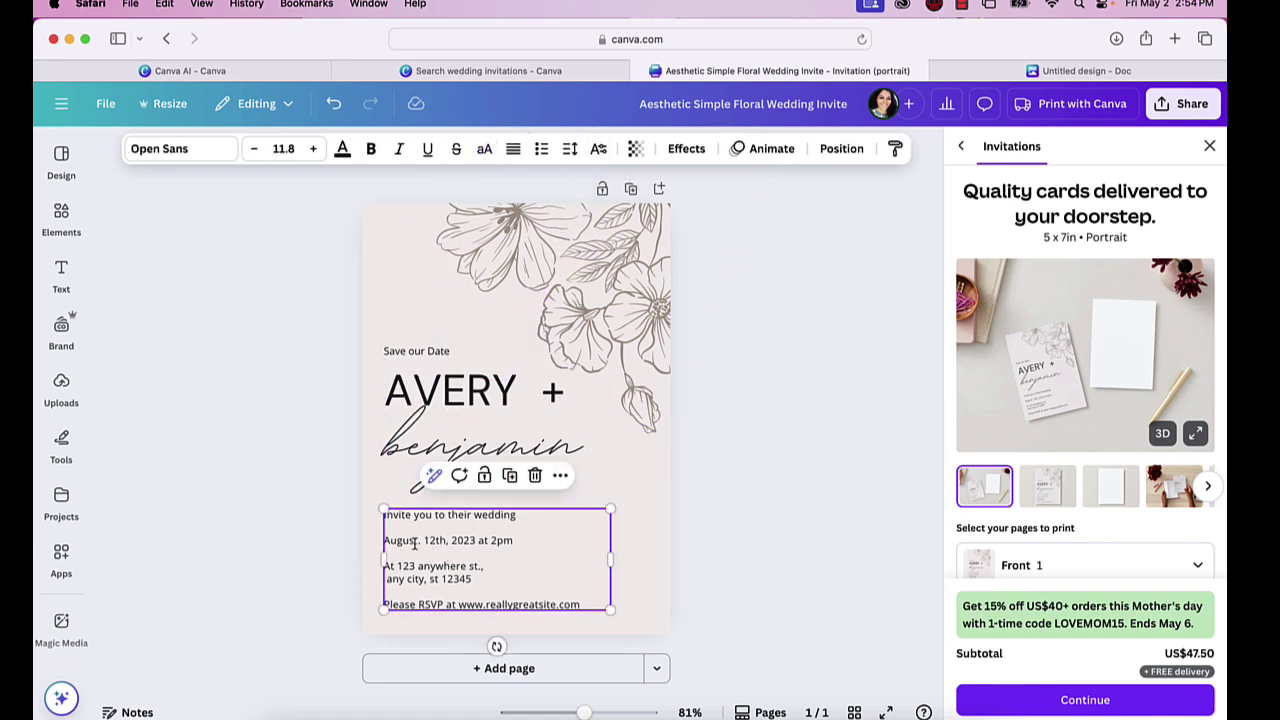
left_click(441, 540)
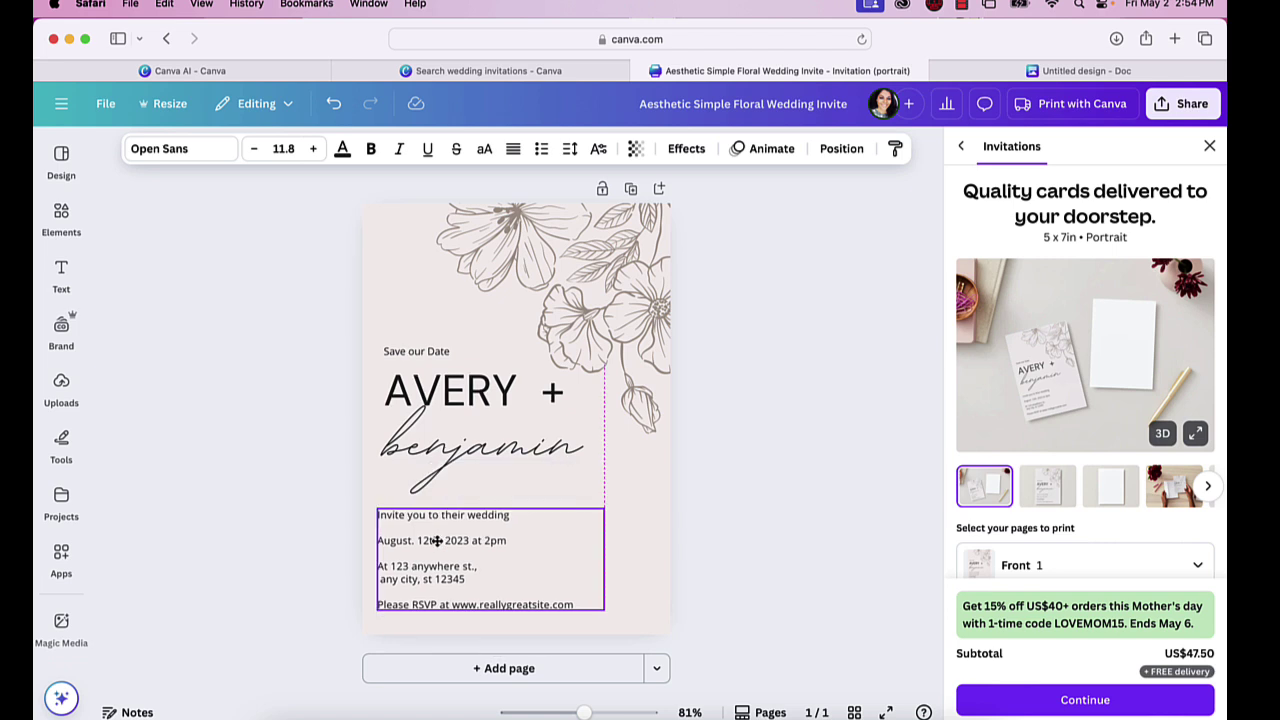
key("super+a")
left_click(443, 540)
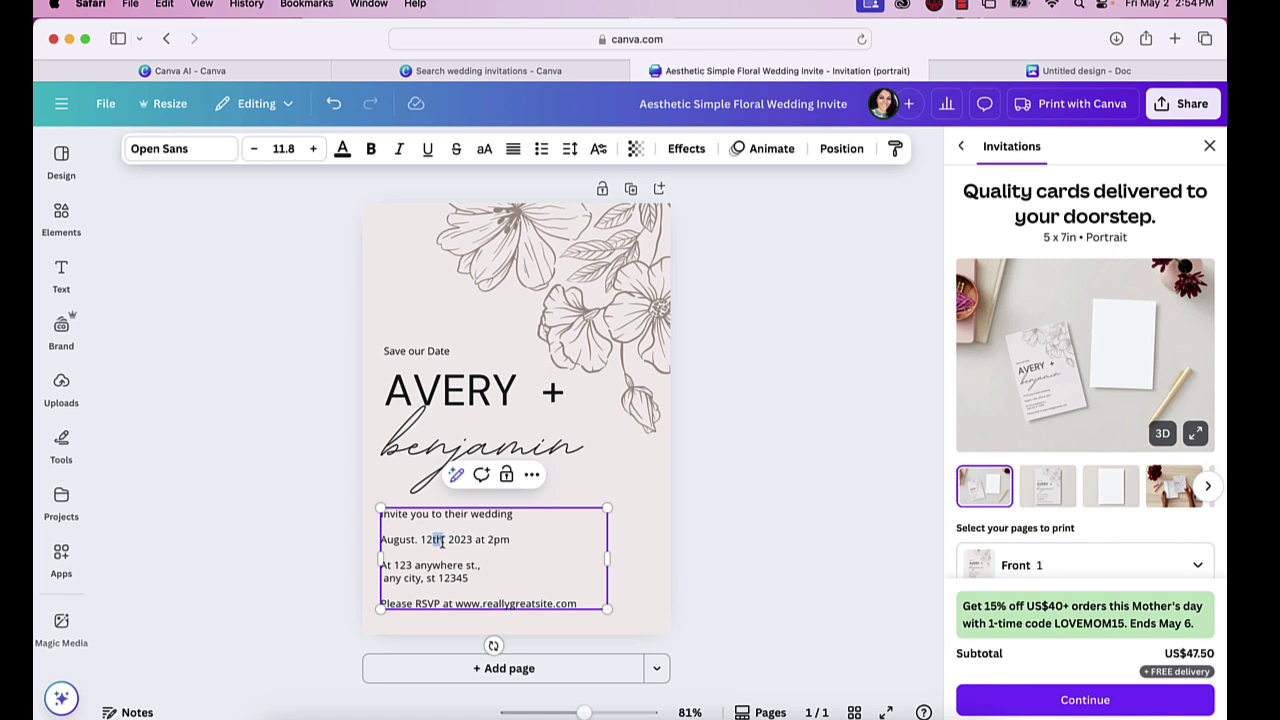
left_click_drag(441, 541, 442, 541)
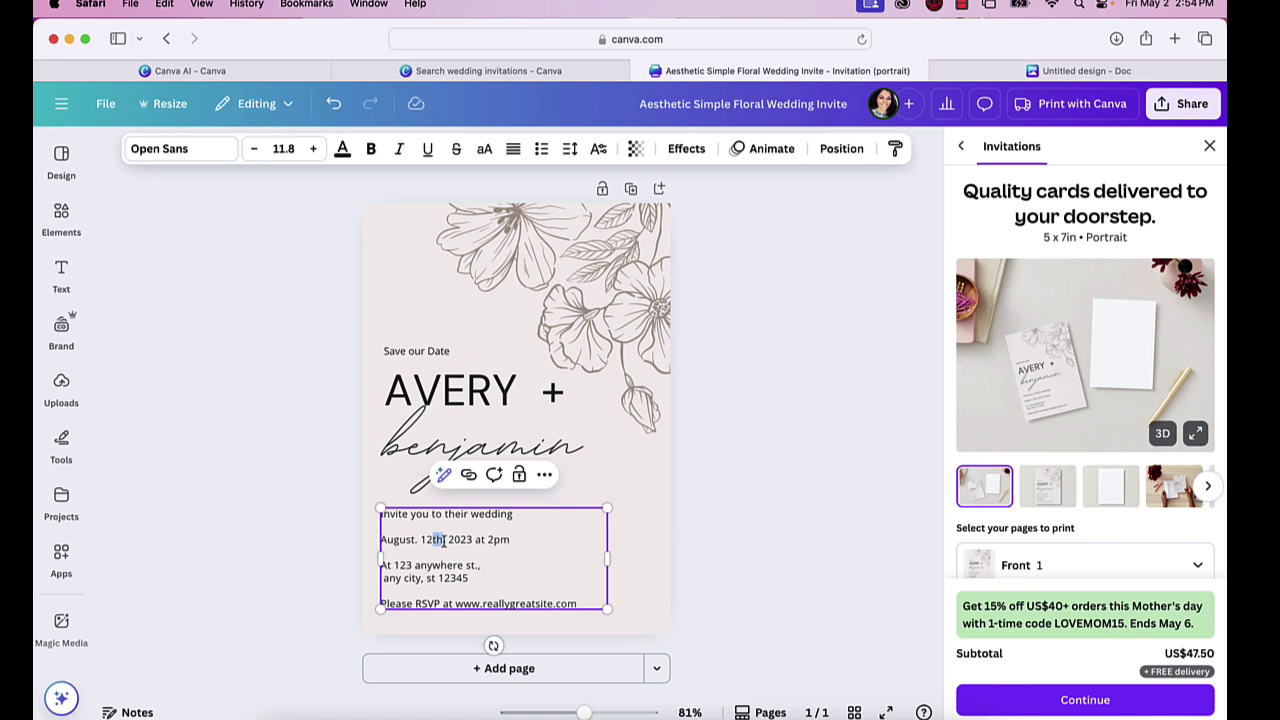
left_click(598, 150)
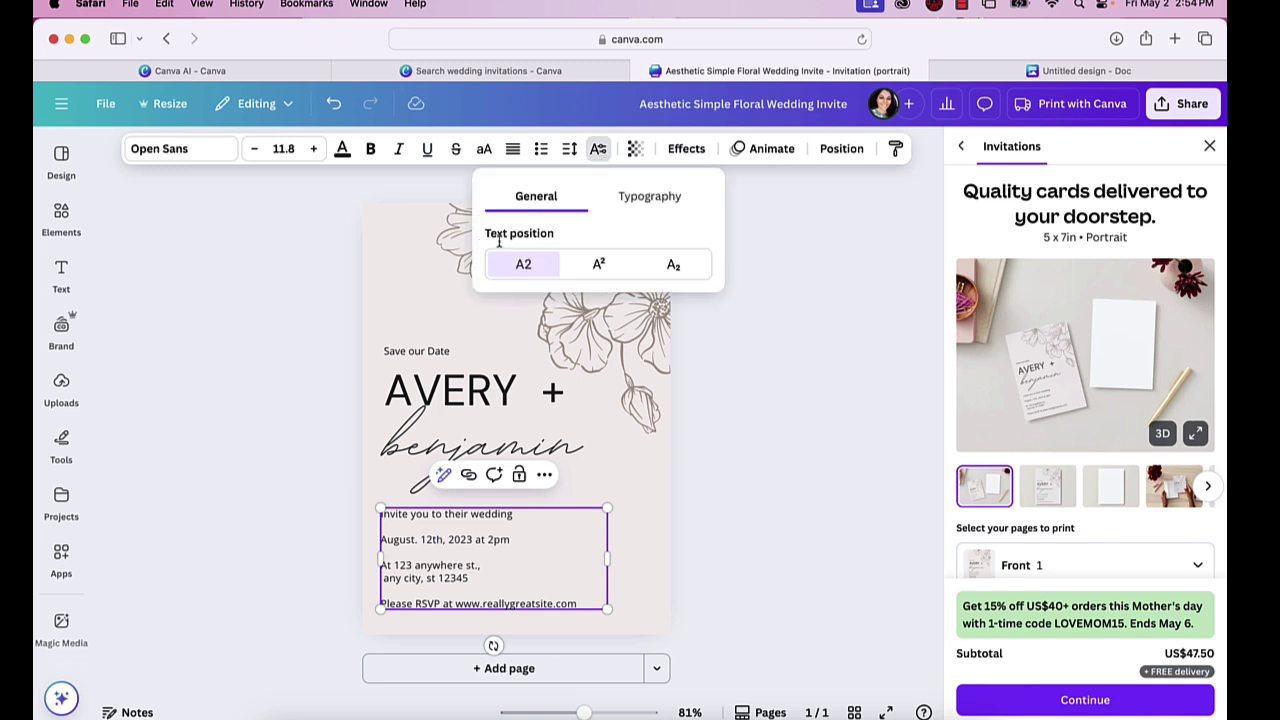
left_click(590, 265)
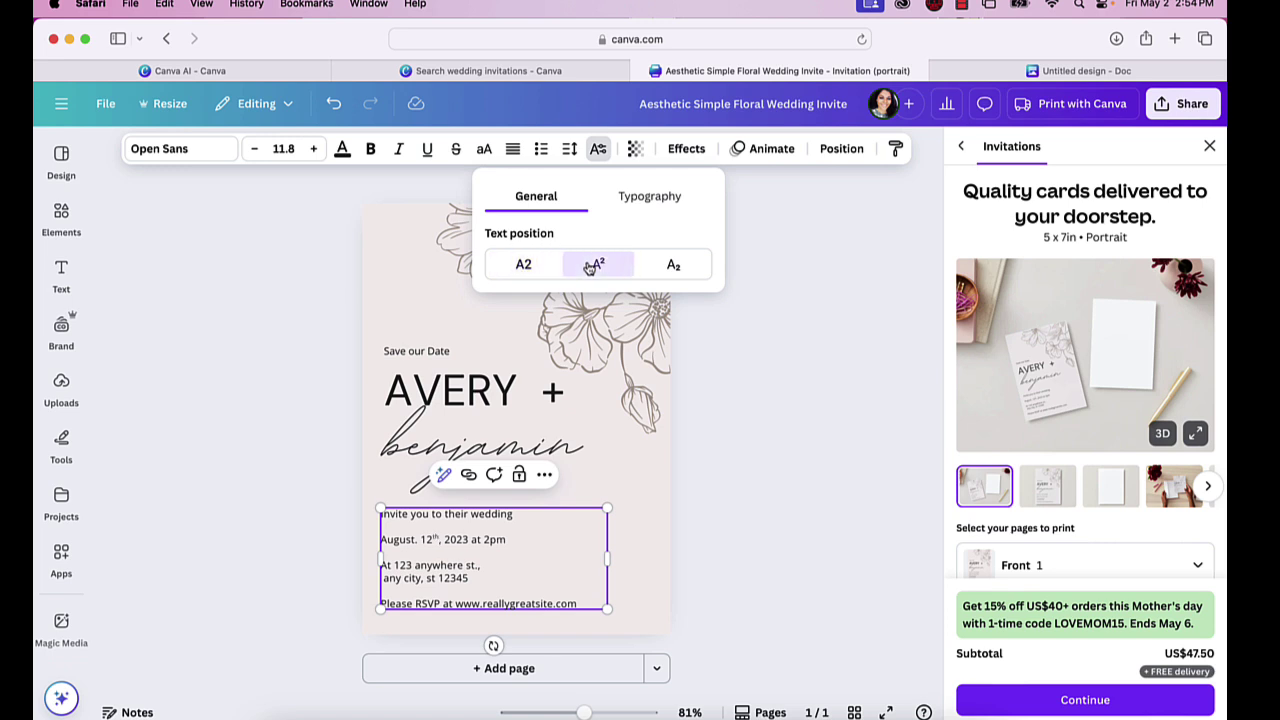
left_click(668, 265)
left_click(604, 270)
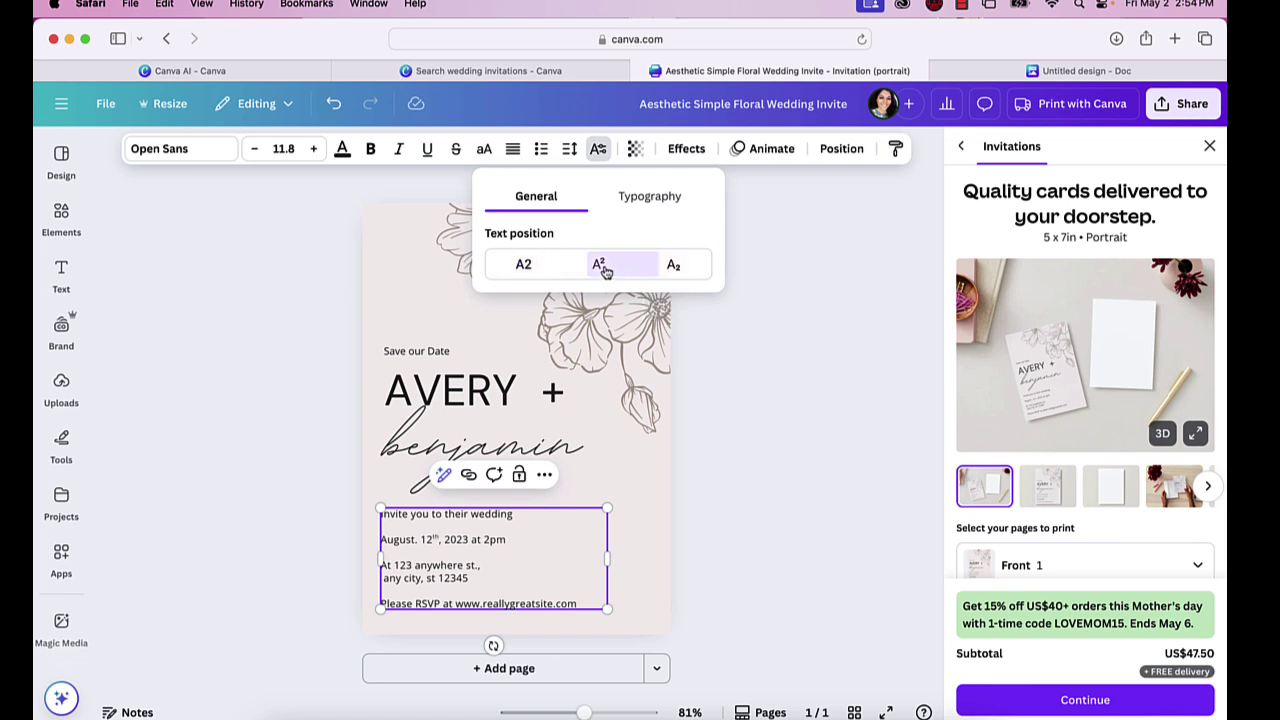
key("Escape")
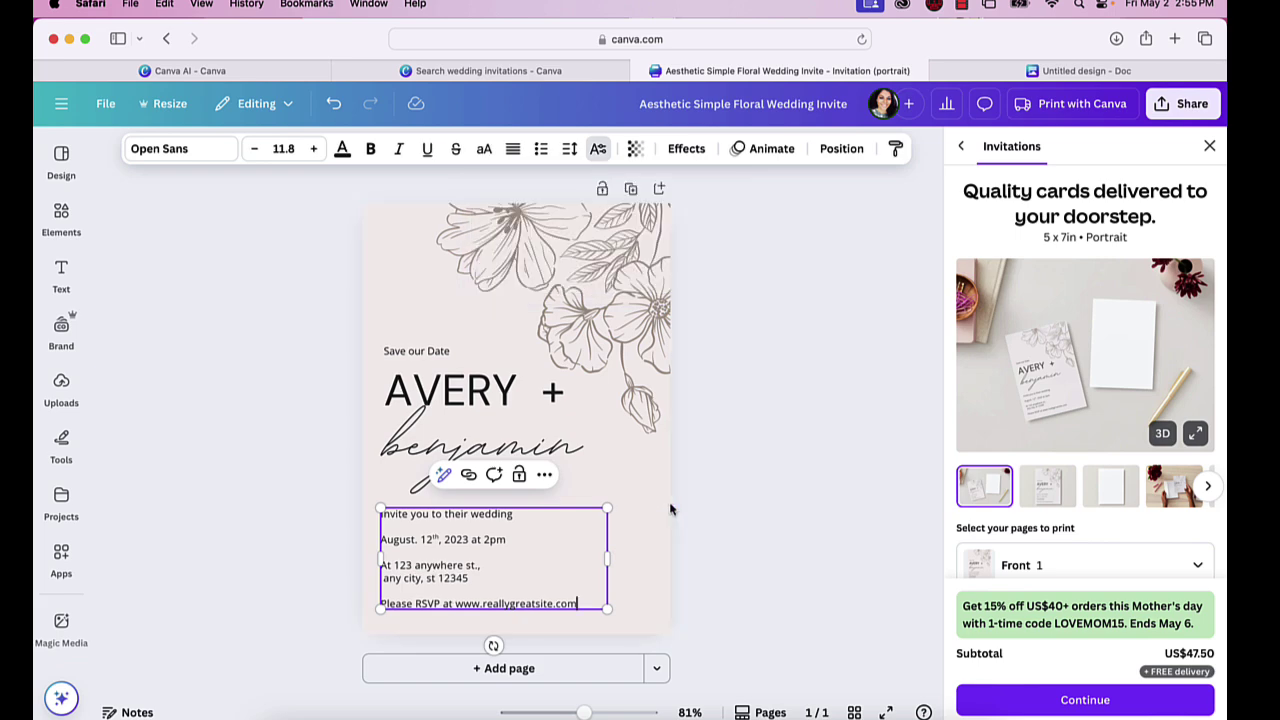
Step: Zoom in to check the superscript date line, then fit the whole invitation back in view
left_click_drag(584, 712, 606, 712)
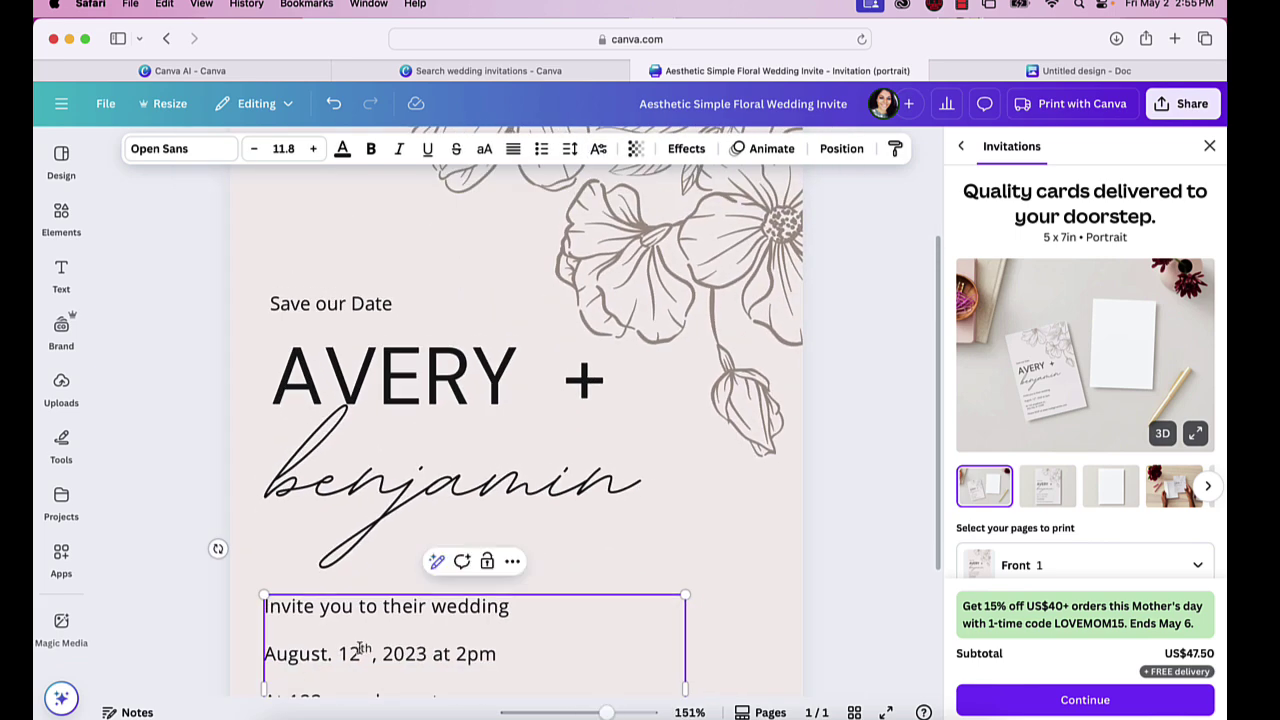
left_click_drag(360, 645, 370, 647)
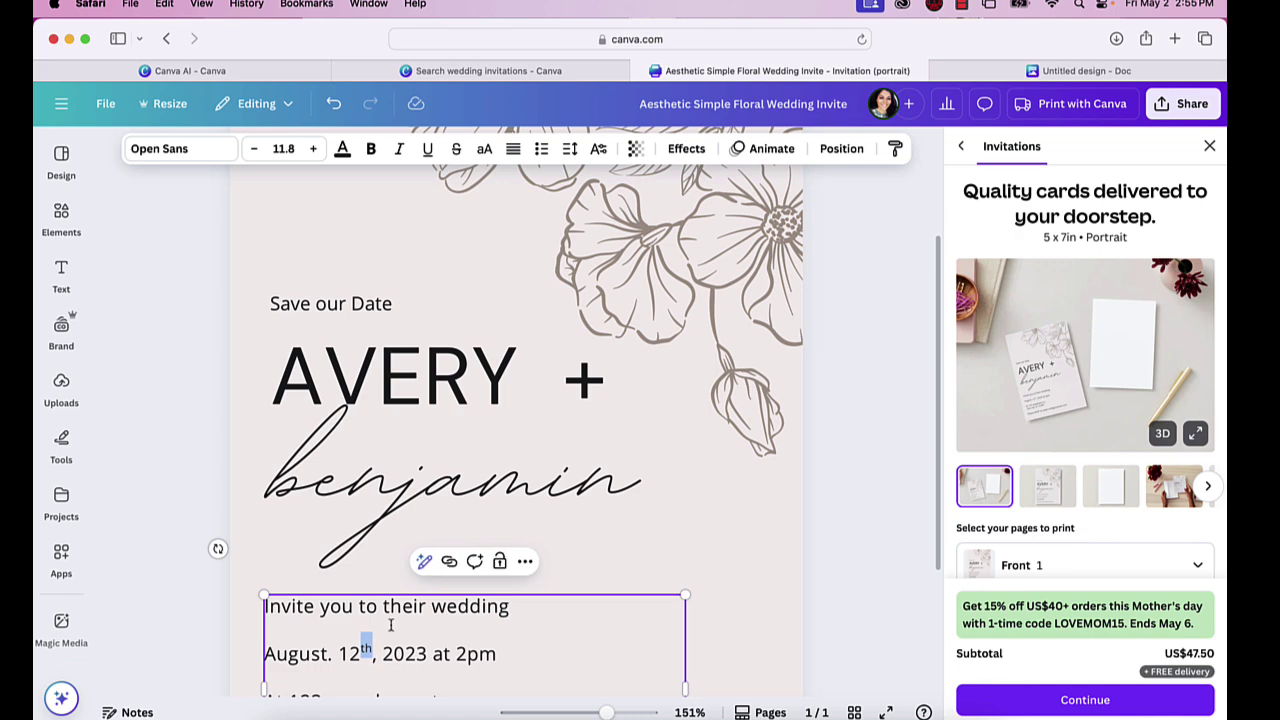
left_click_drag(606, 712, 594, 712)
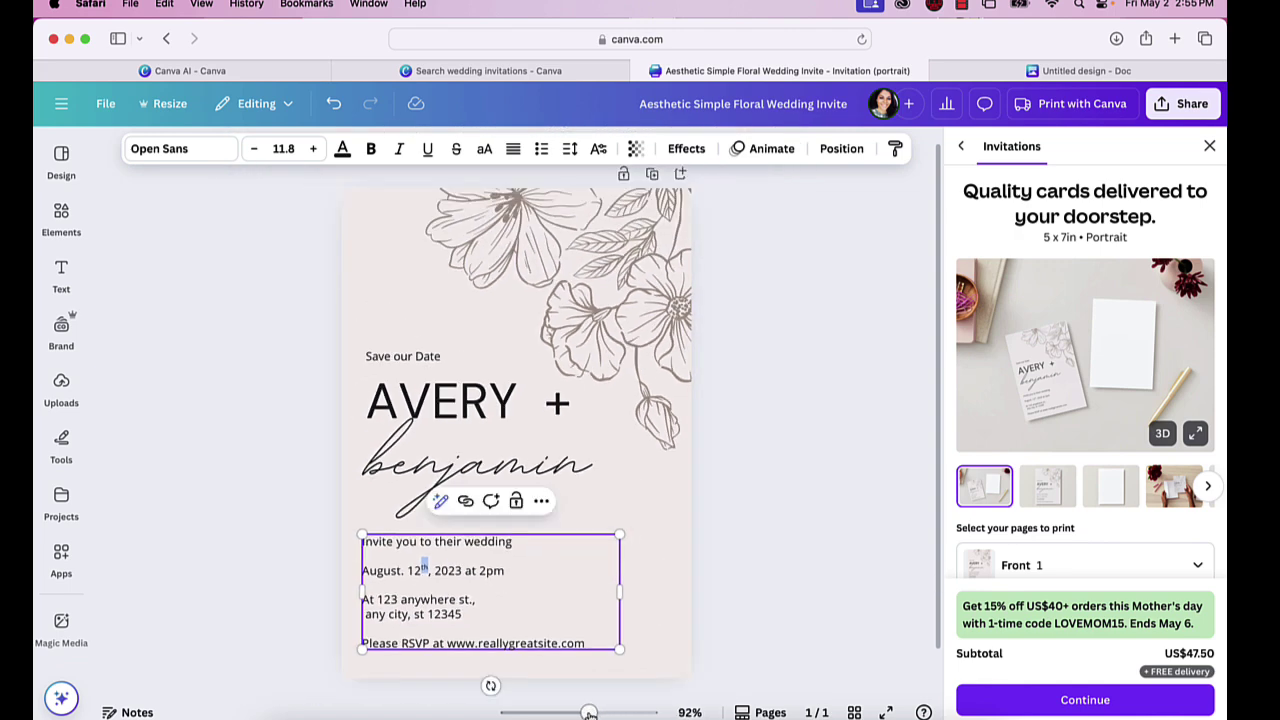
mouse_move(589, 712)
left_mouse_down()
mouse_move(605, 712)
mouse_move(591, 712)
left_mouse_up()
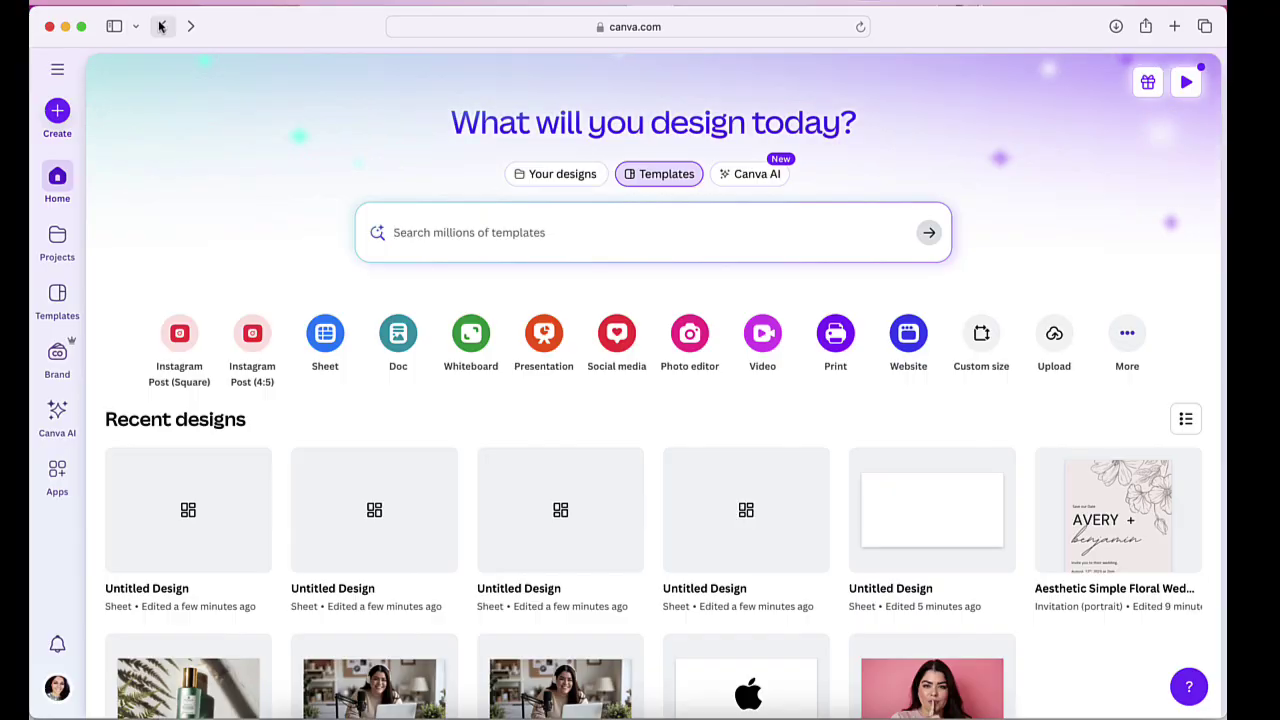
Step: Start a blank Canva Sheet design and browse more sheet template categories beside it
left_click(327, 338)
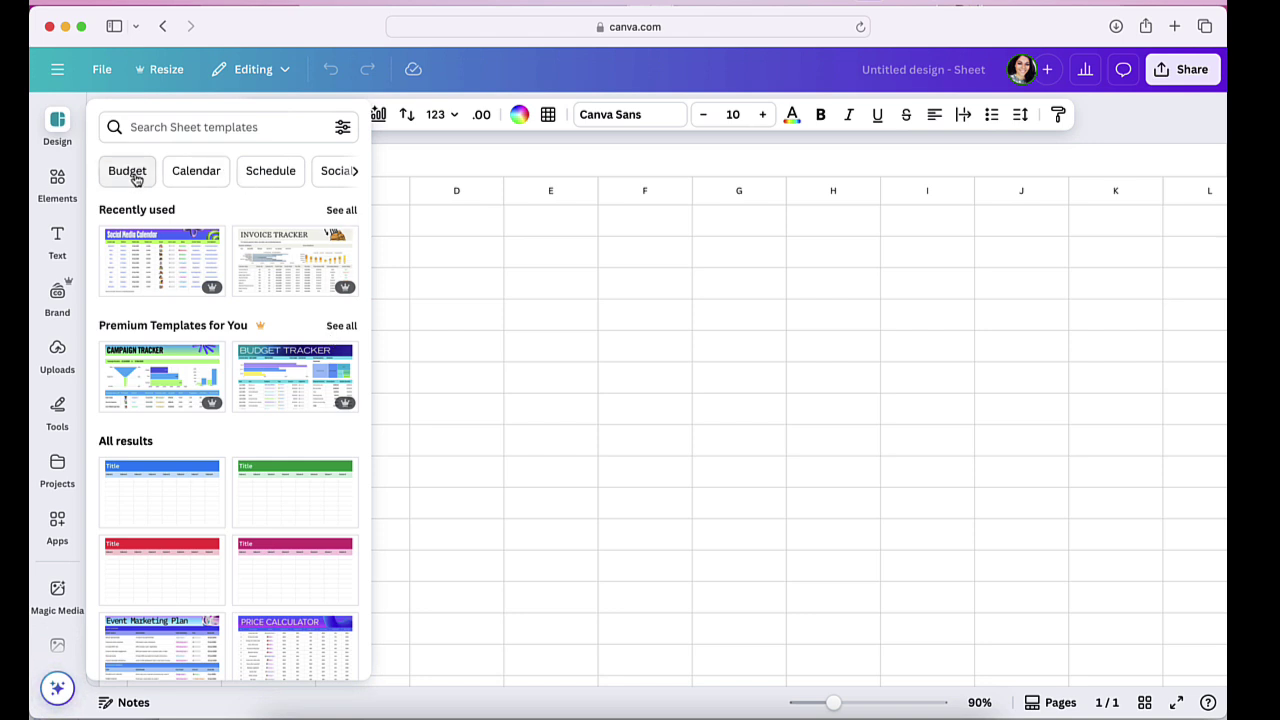
left_click(356, 173)
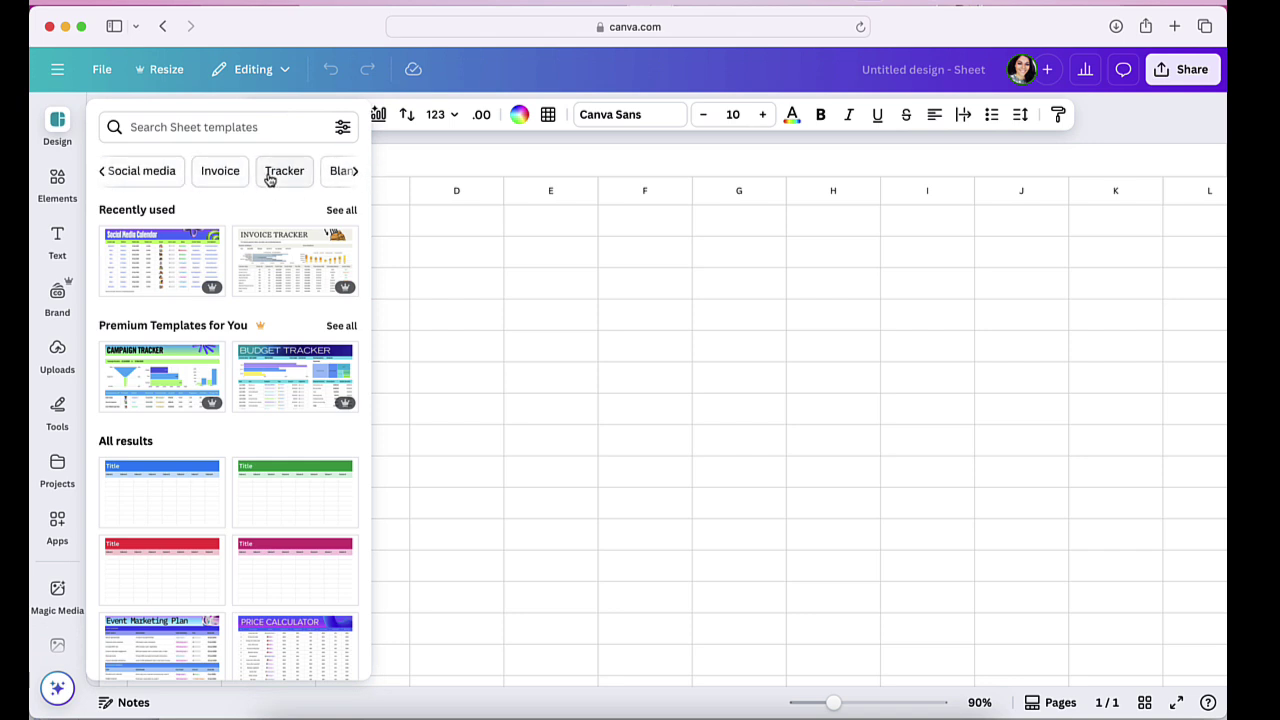
left_click(356, 172)
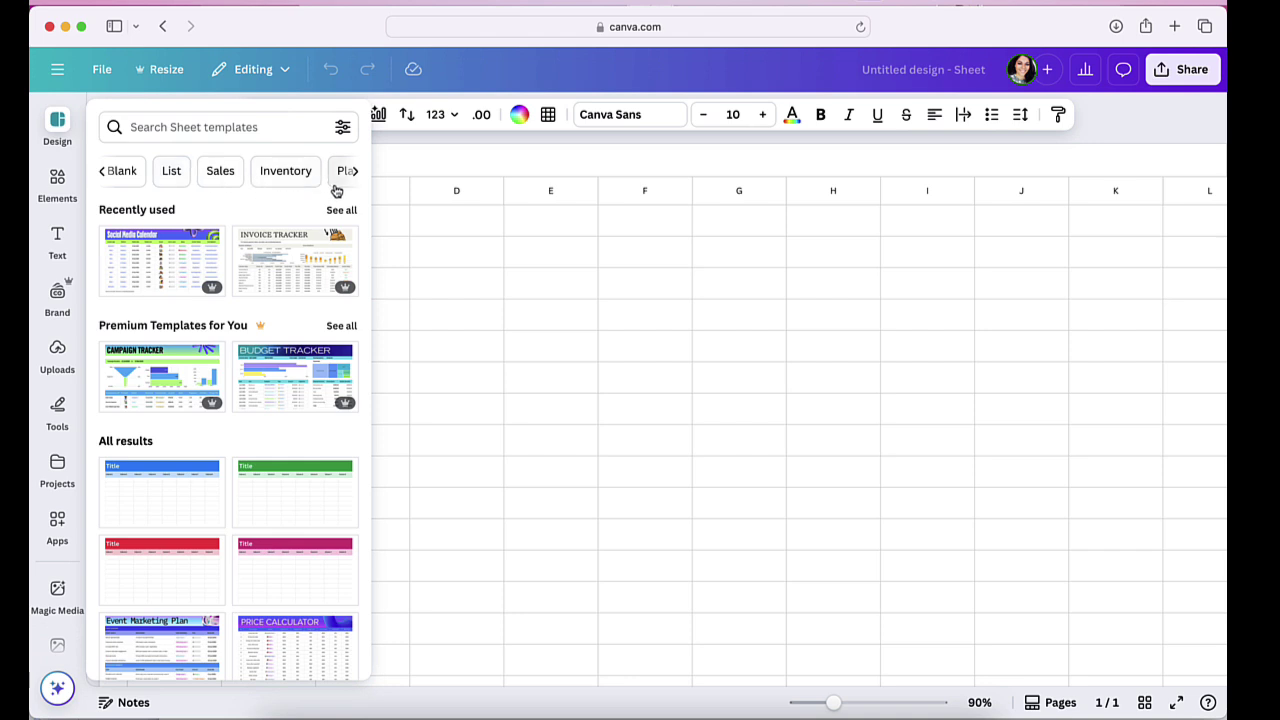
Step: Close the templates panel and start the AI Generate table action from the sheet's Actions
left_click(417, 134)
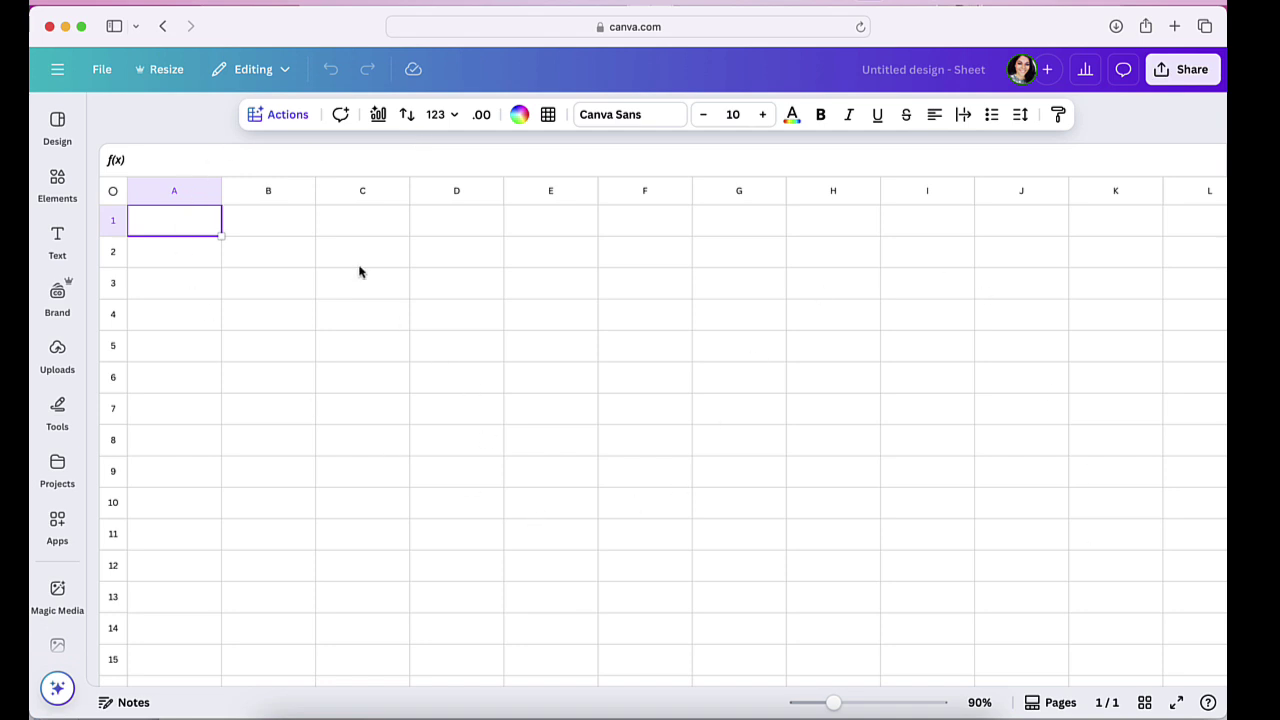
left_click(281, 116)
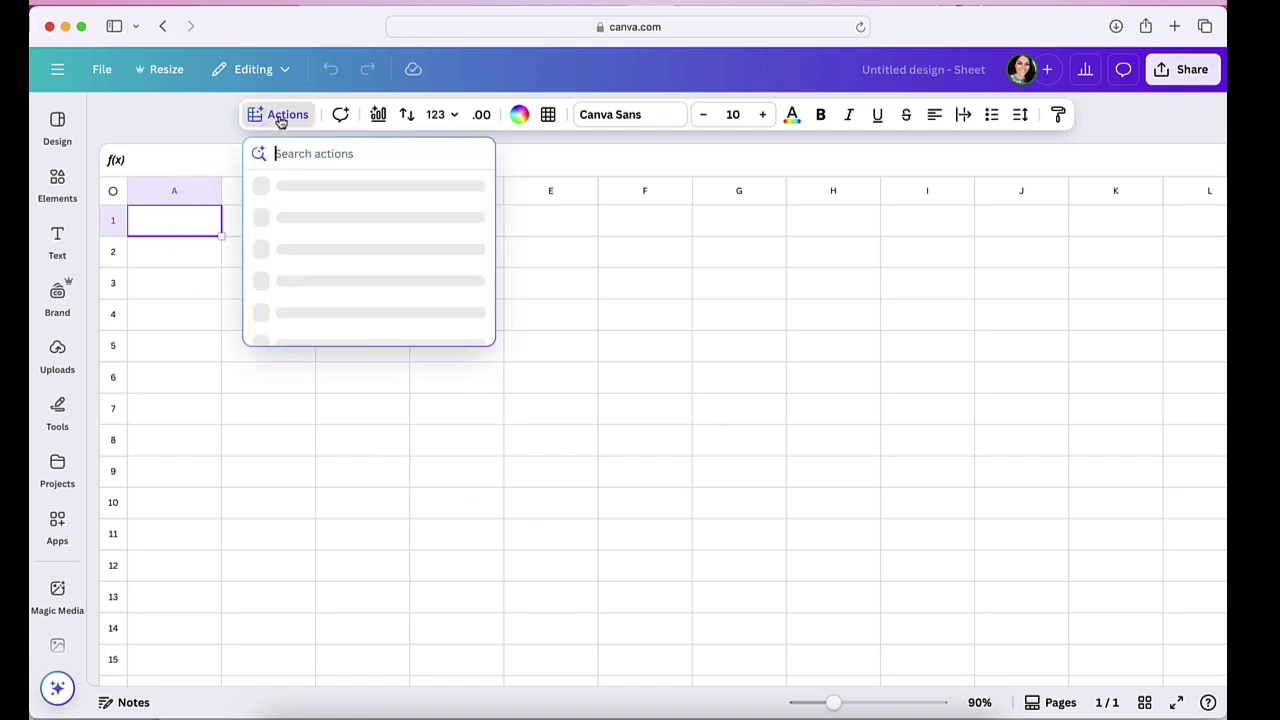
scroll(325, 284, "down", 2)
scroll(325, 284, "down", 2)
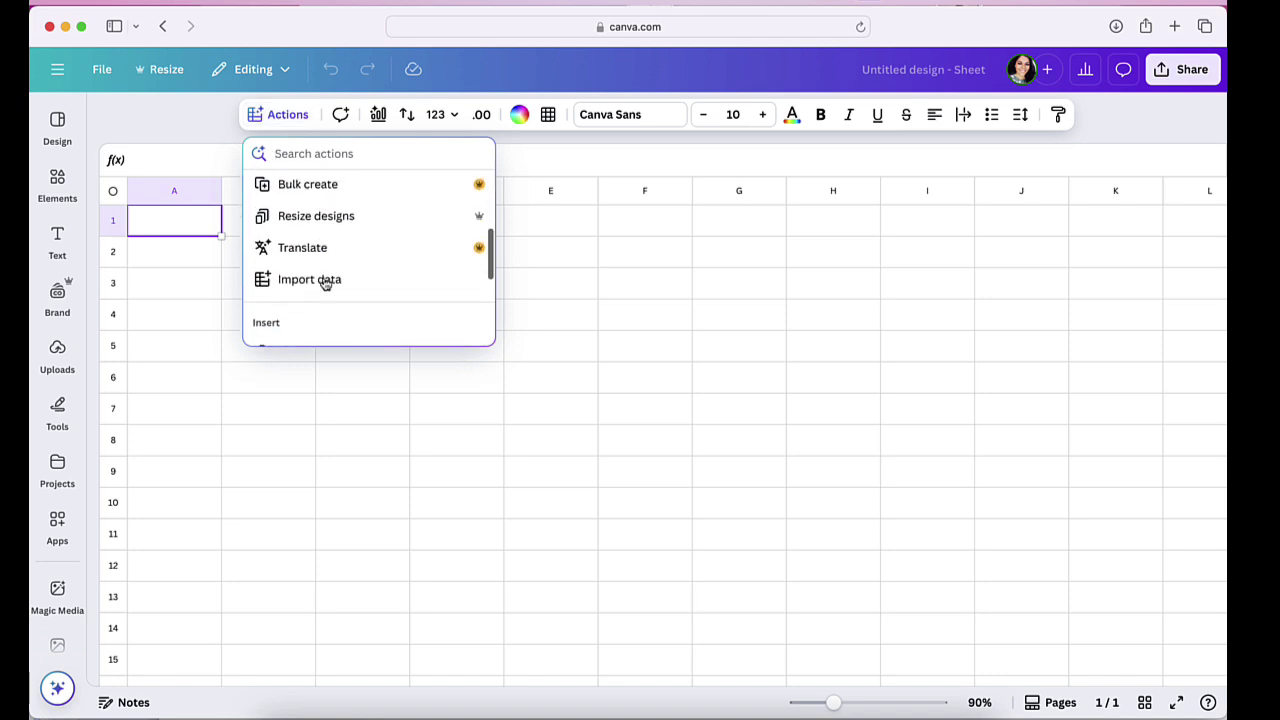
scroll(325, 284, "up", 4)
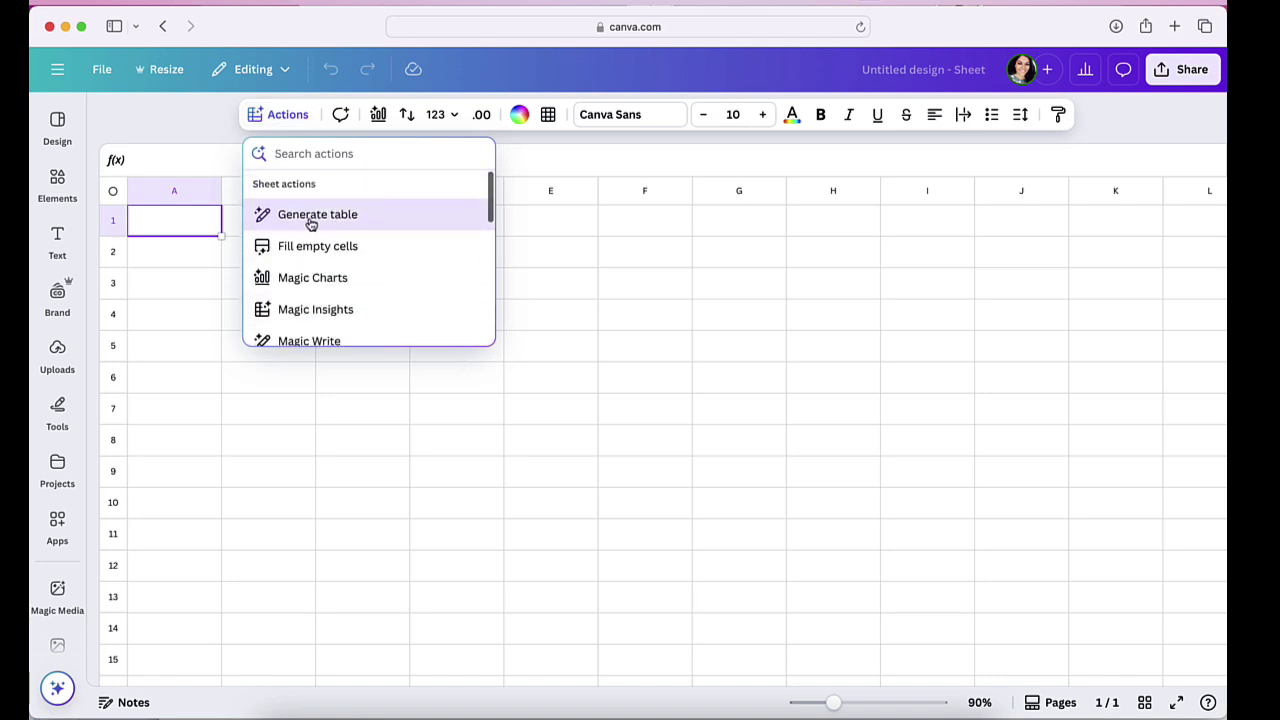
left_click(337, 214)
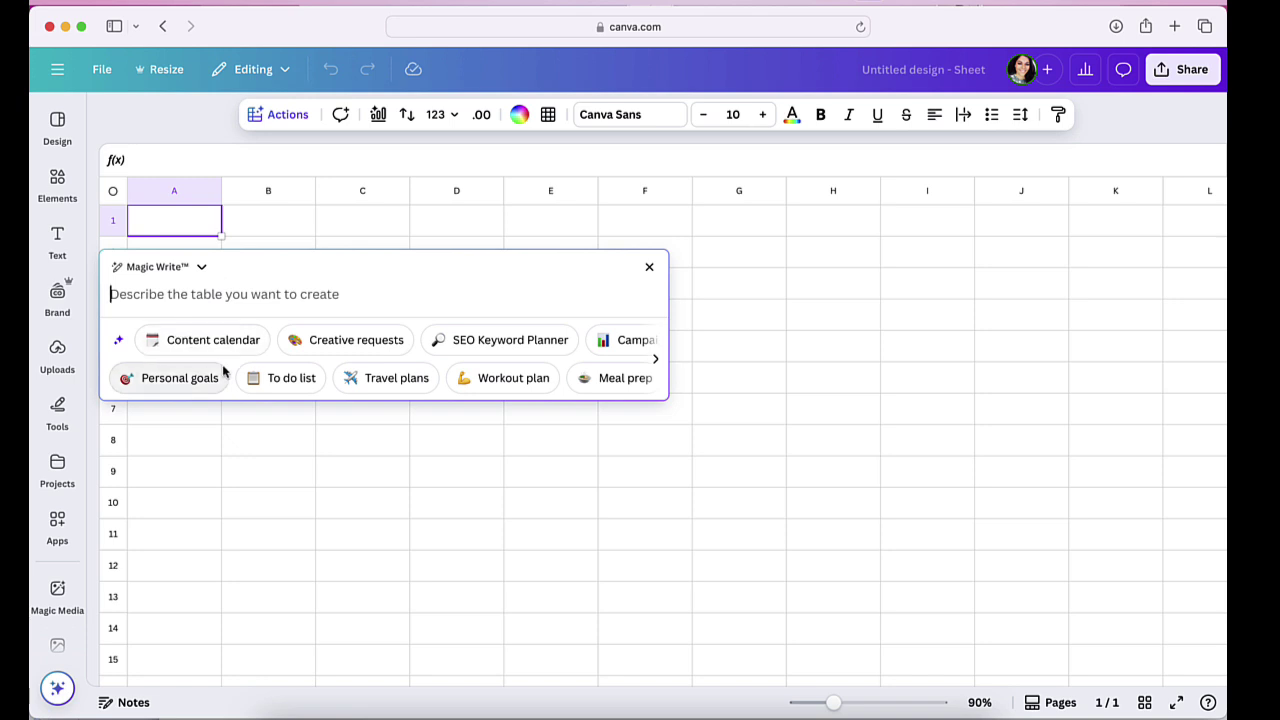
Step: Generate an Email Marketing Calendar table and insert it into the sheet
scroll(446, 363, "right", 3)
scroll(449, 355, "right", 3)
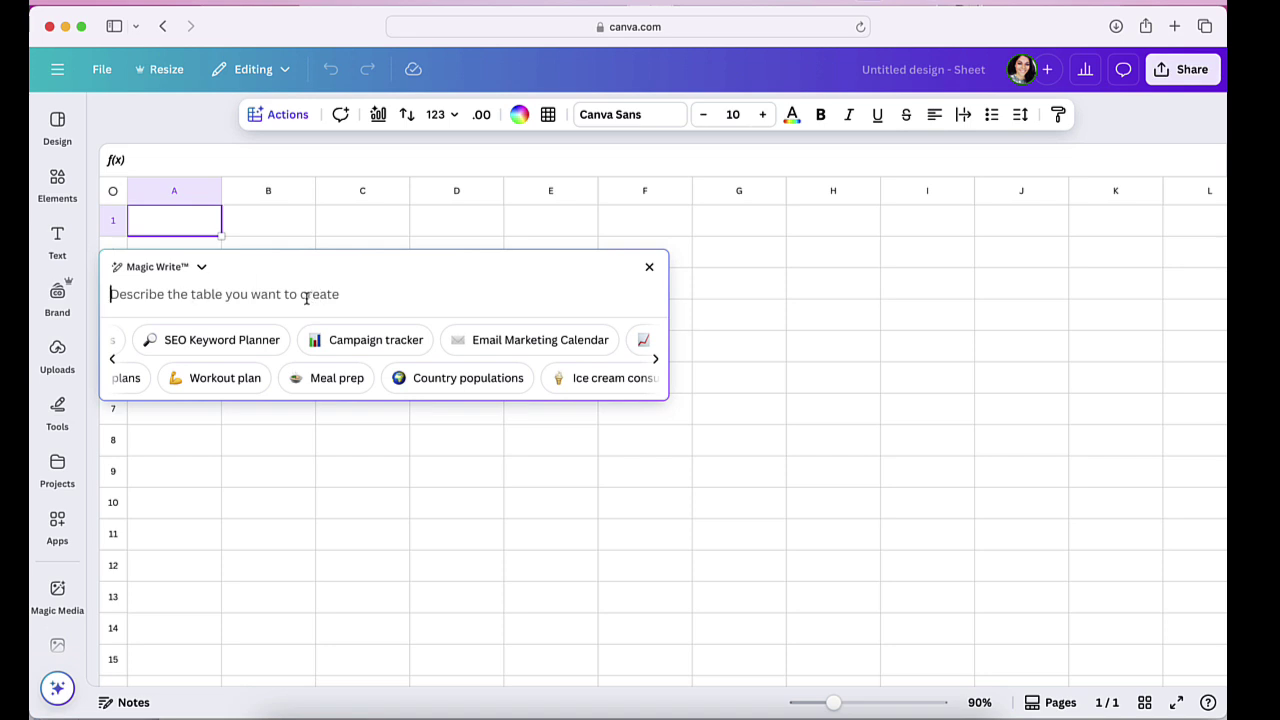
left_click(536, 345)
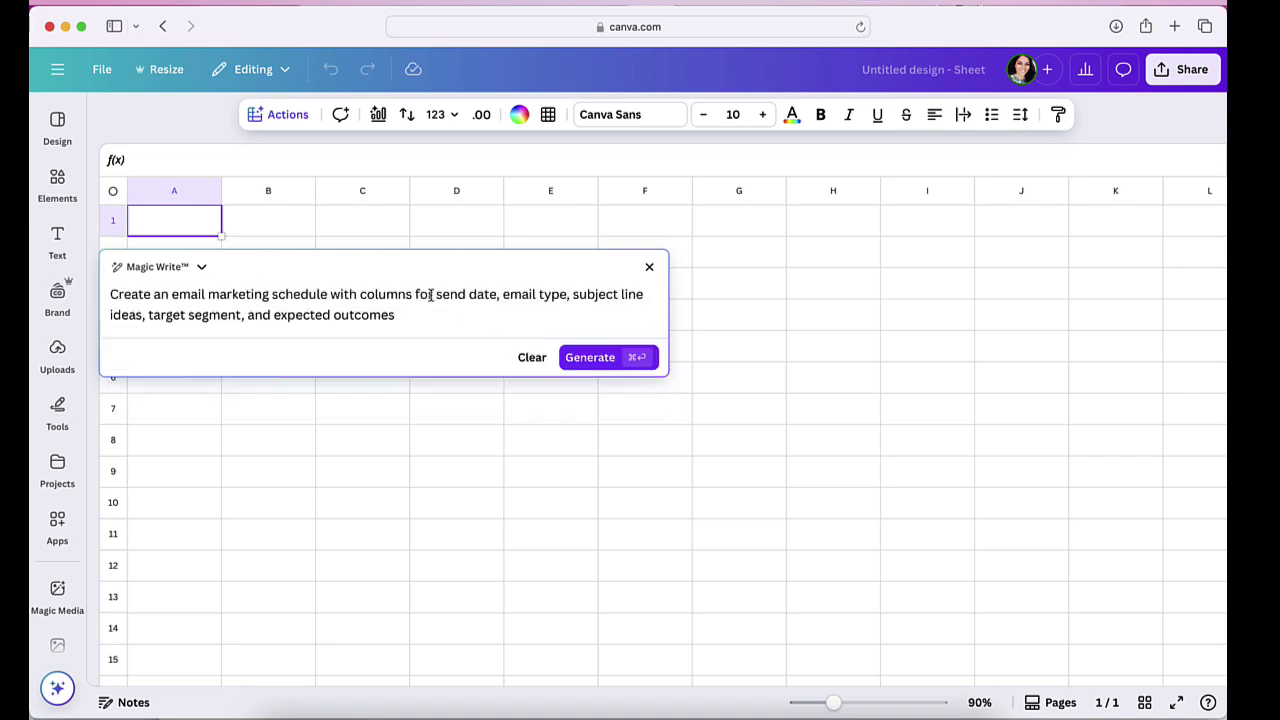
left_click(588, 364)
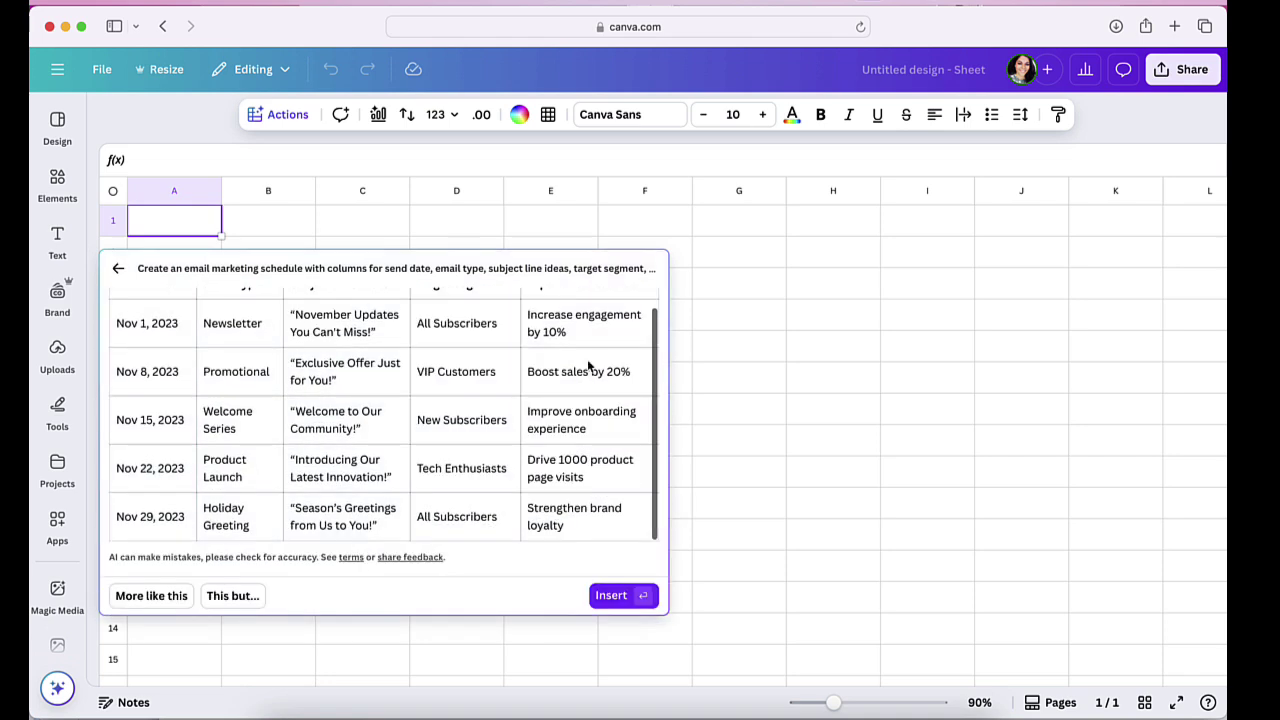
left_click(610, 596)
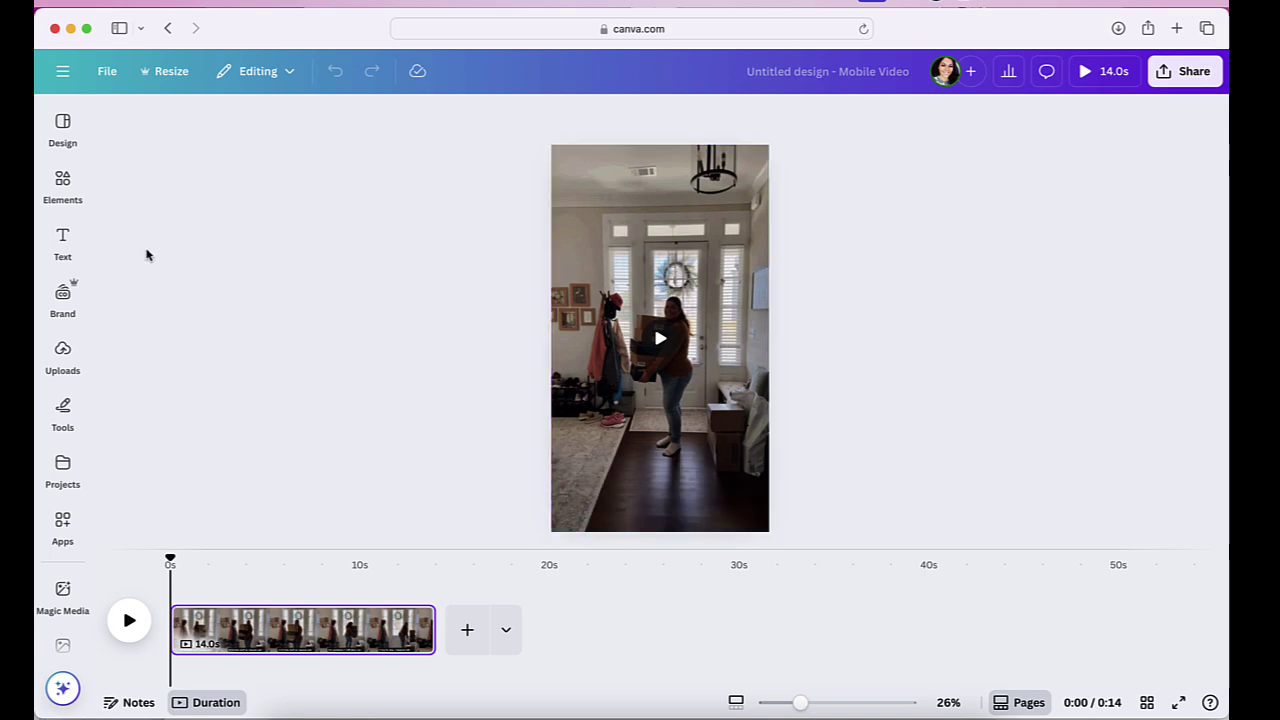
Step: Generate captions from the 14-second video's speech and select the resulting caption text box
left_click(63, 240)
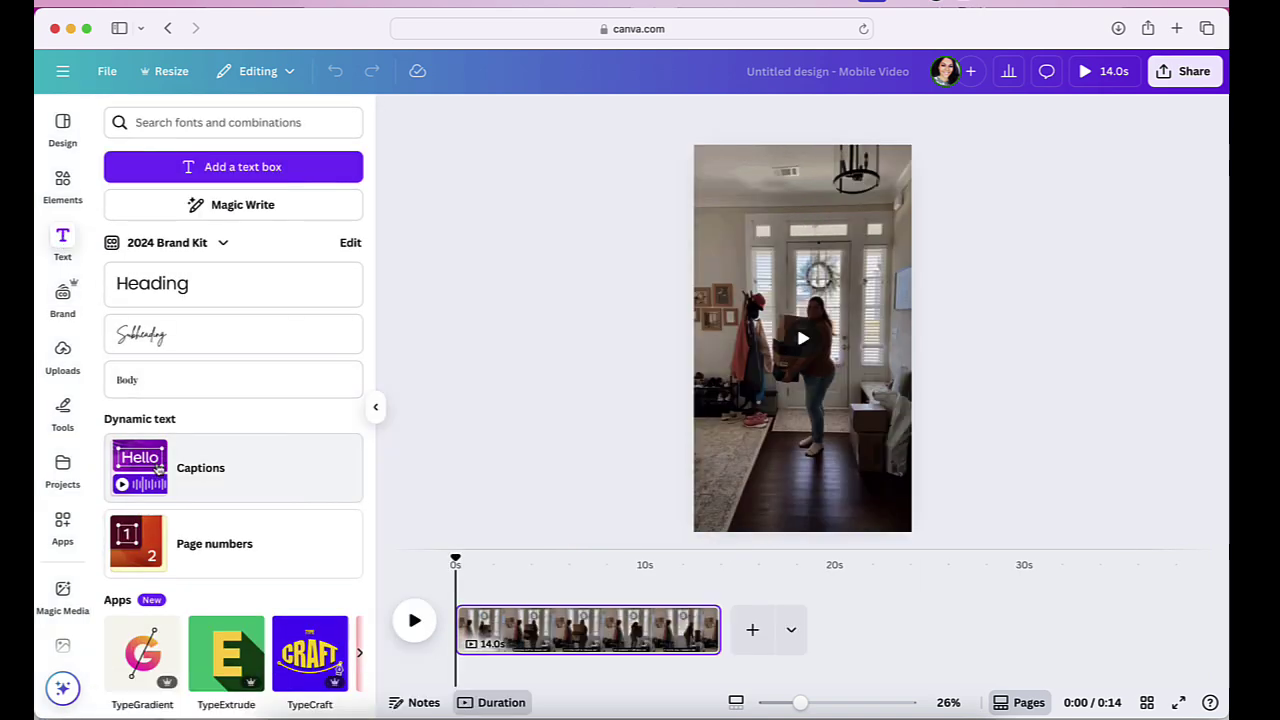
left_click(209, 478)
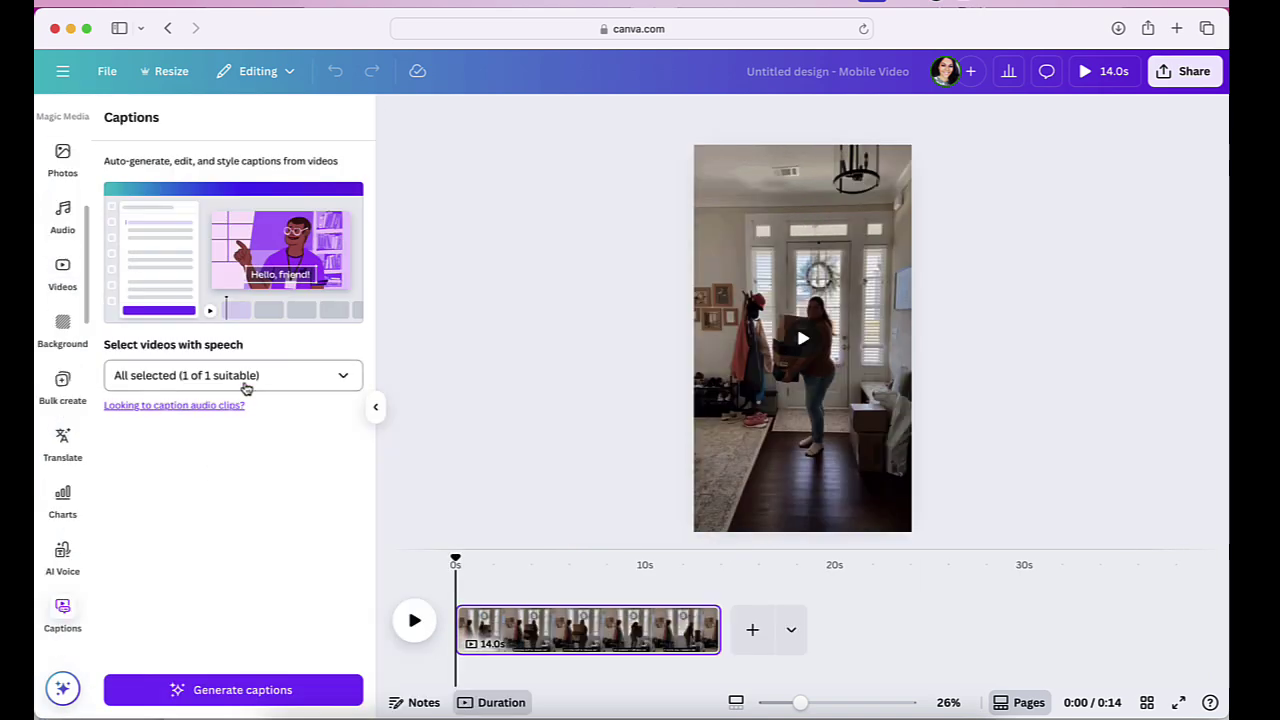
left_click(250, 377)
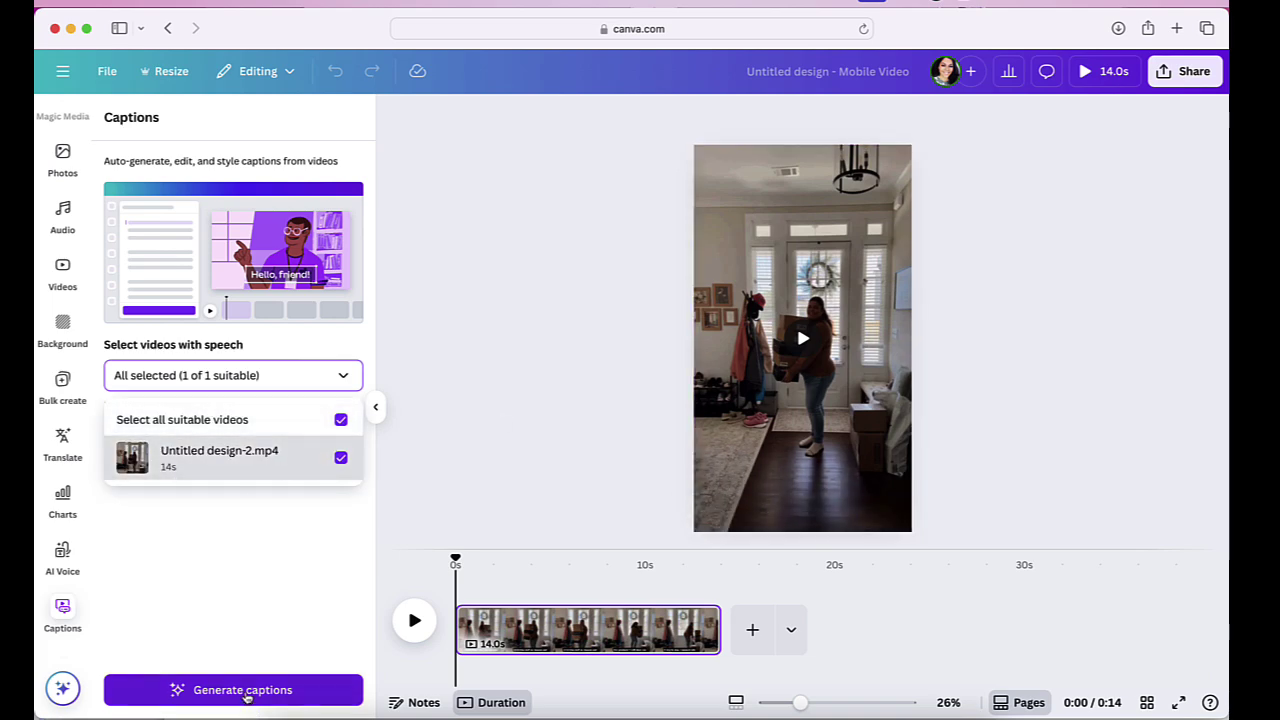
left_click(245, 690)
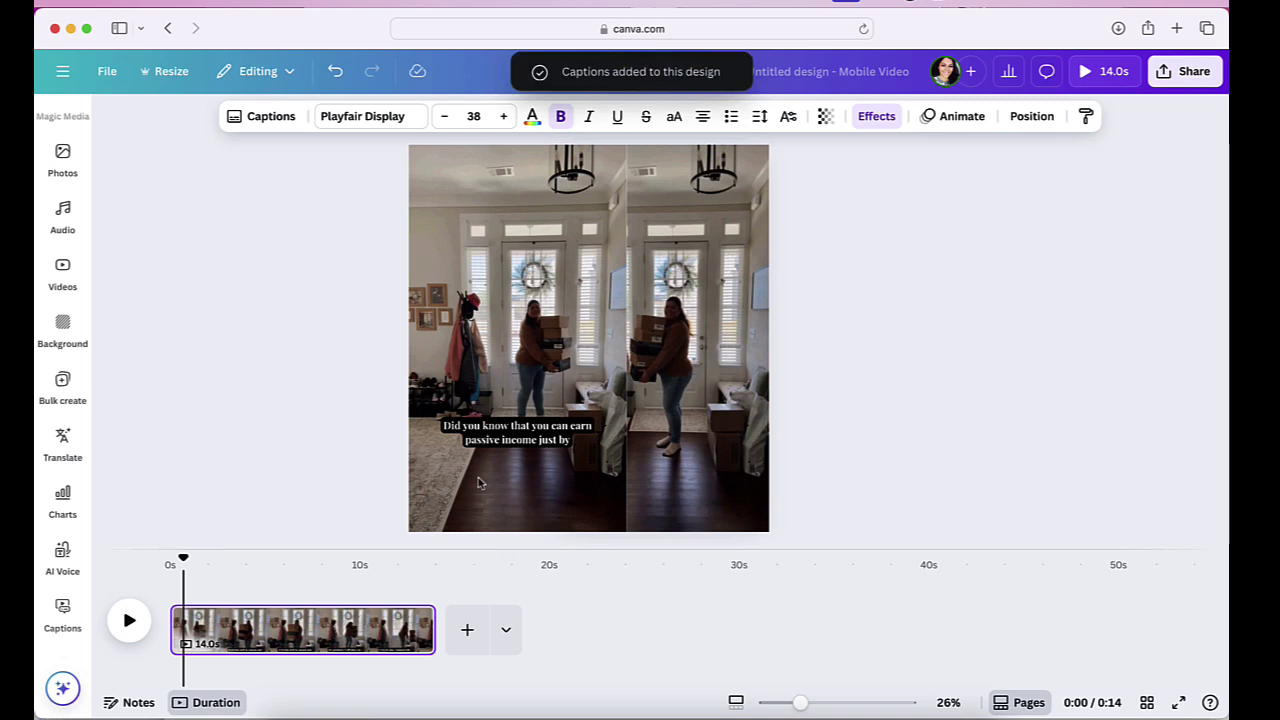
left_click(333, 630)
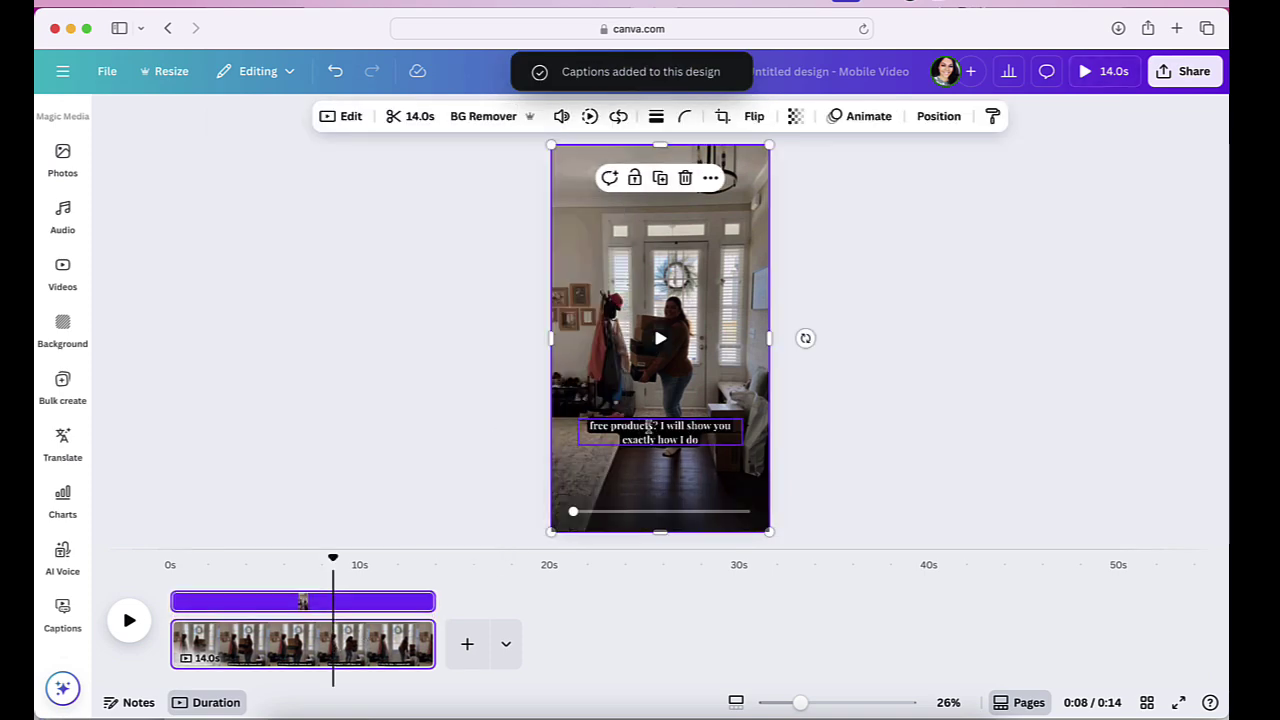
left_click(632, 430)
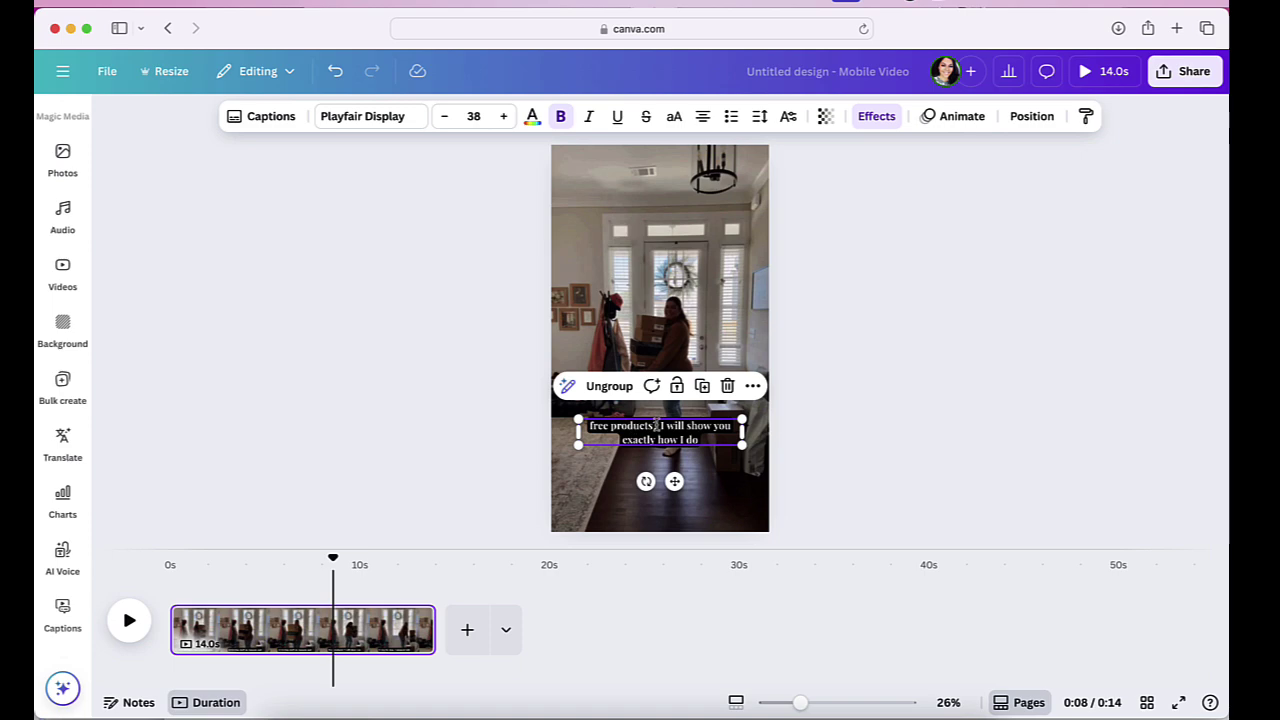
Step: Preview the Snake caption animation, then switch the captions to the Highlight animation
left_click(946, 116)
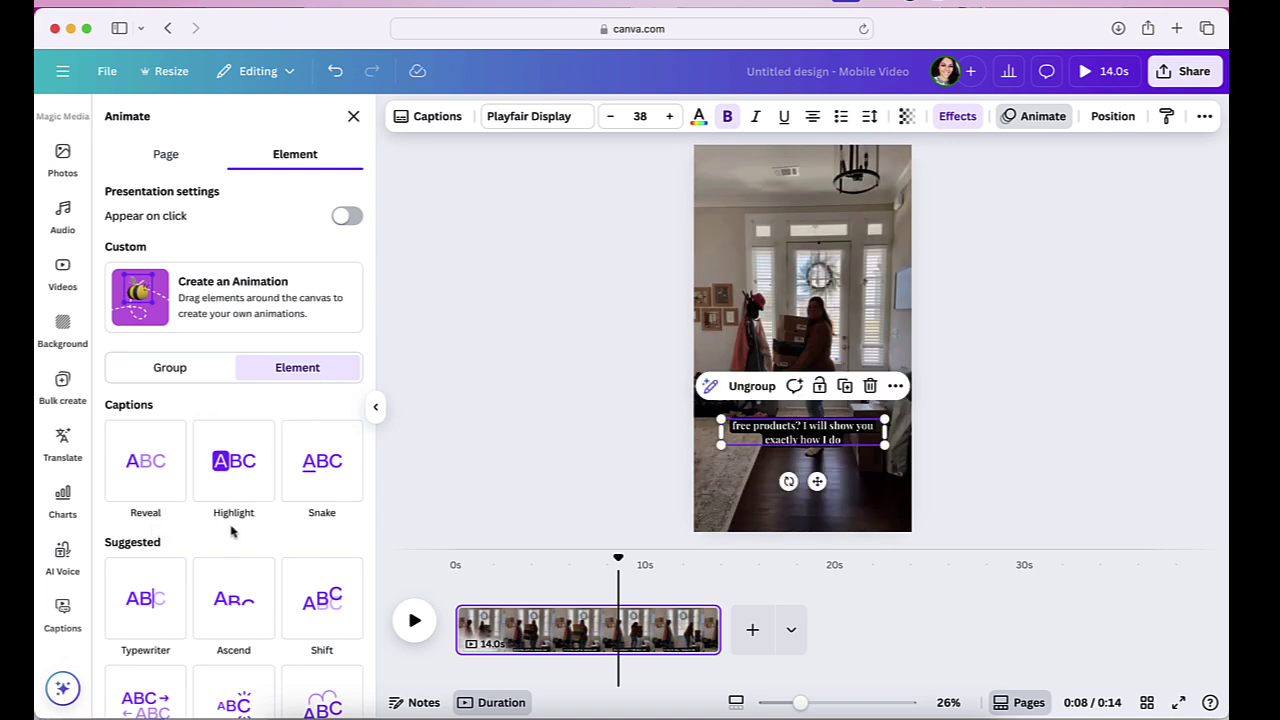
left_click(340, 490)
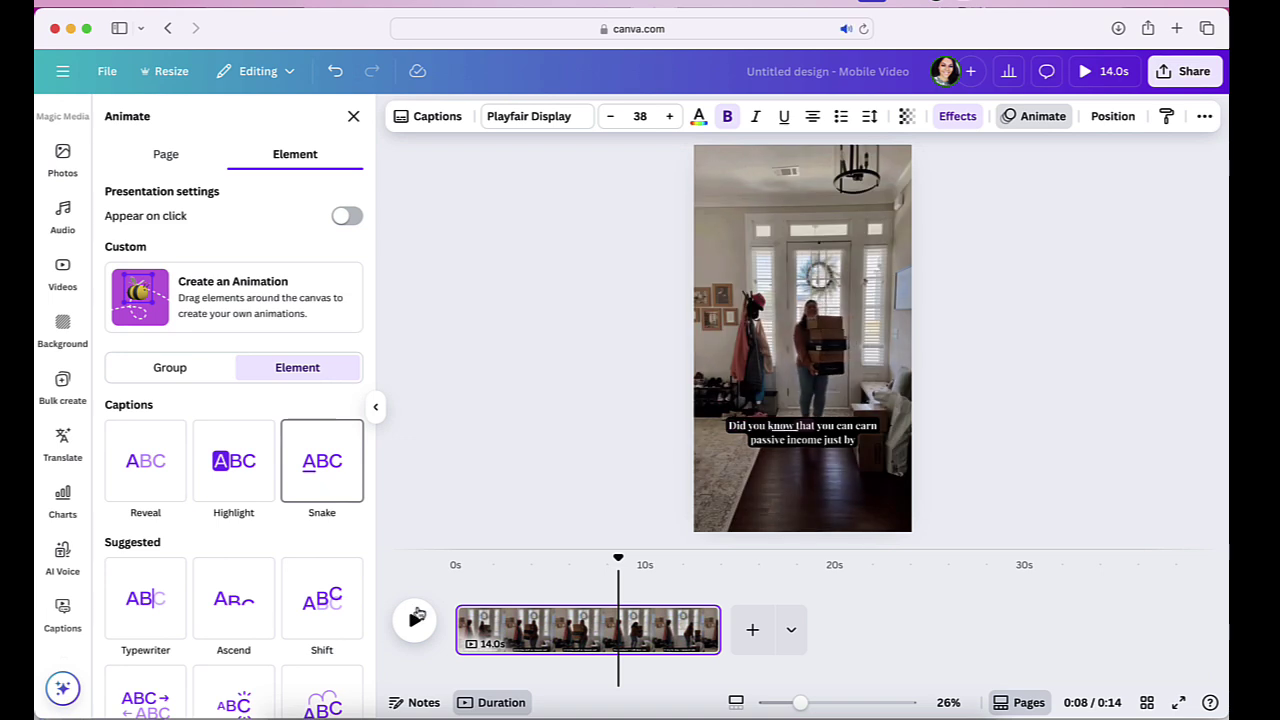
left_click(413, 617)
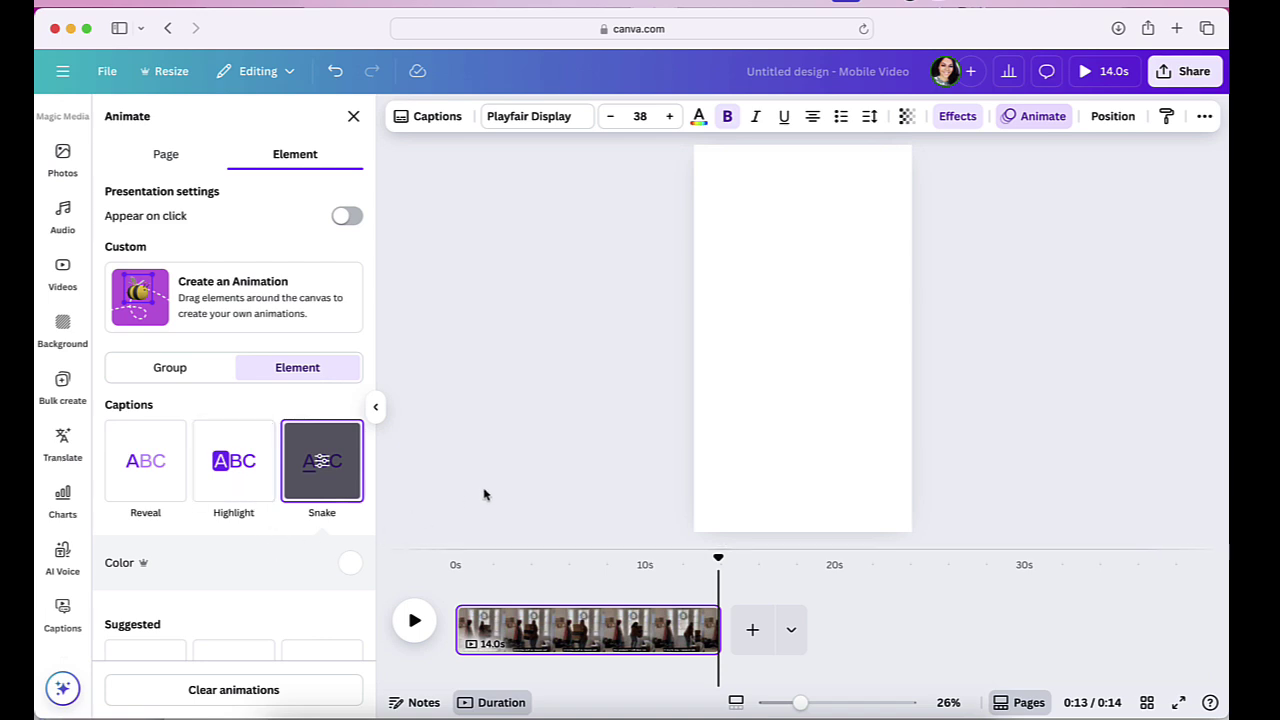
left_click(247, 491)
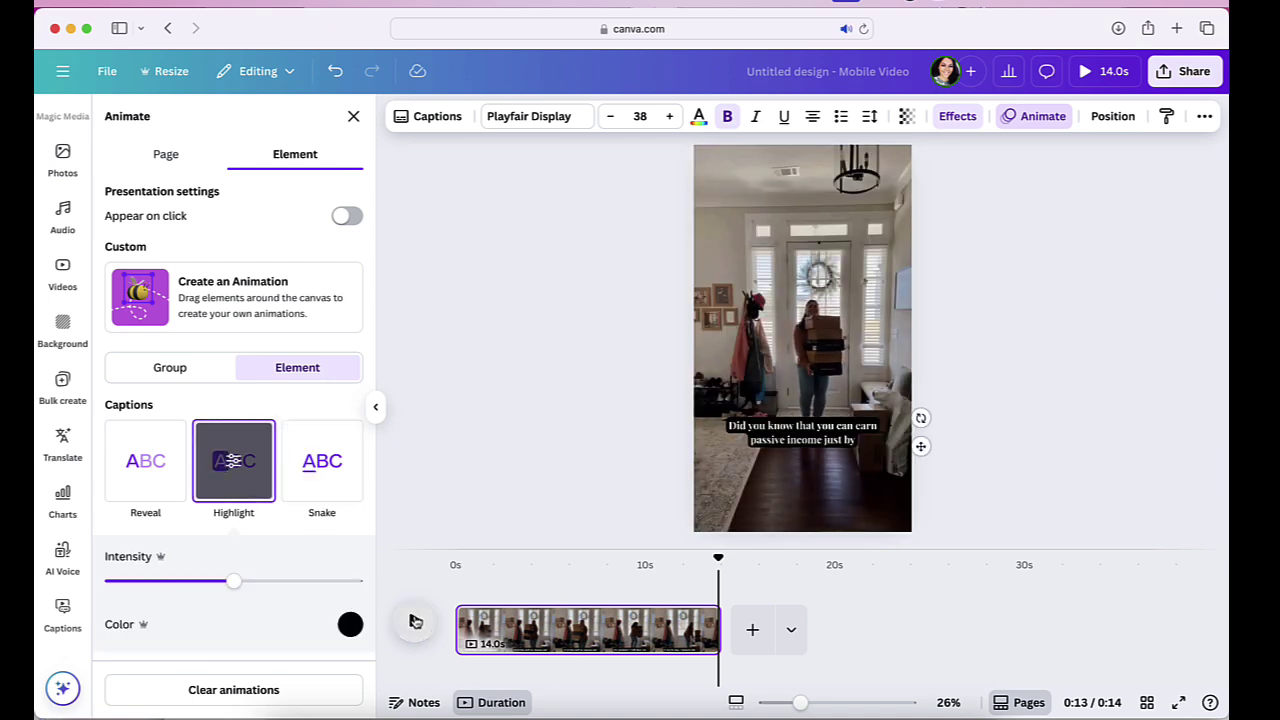
left_click(415, 622)
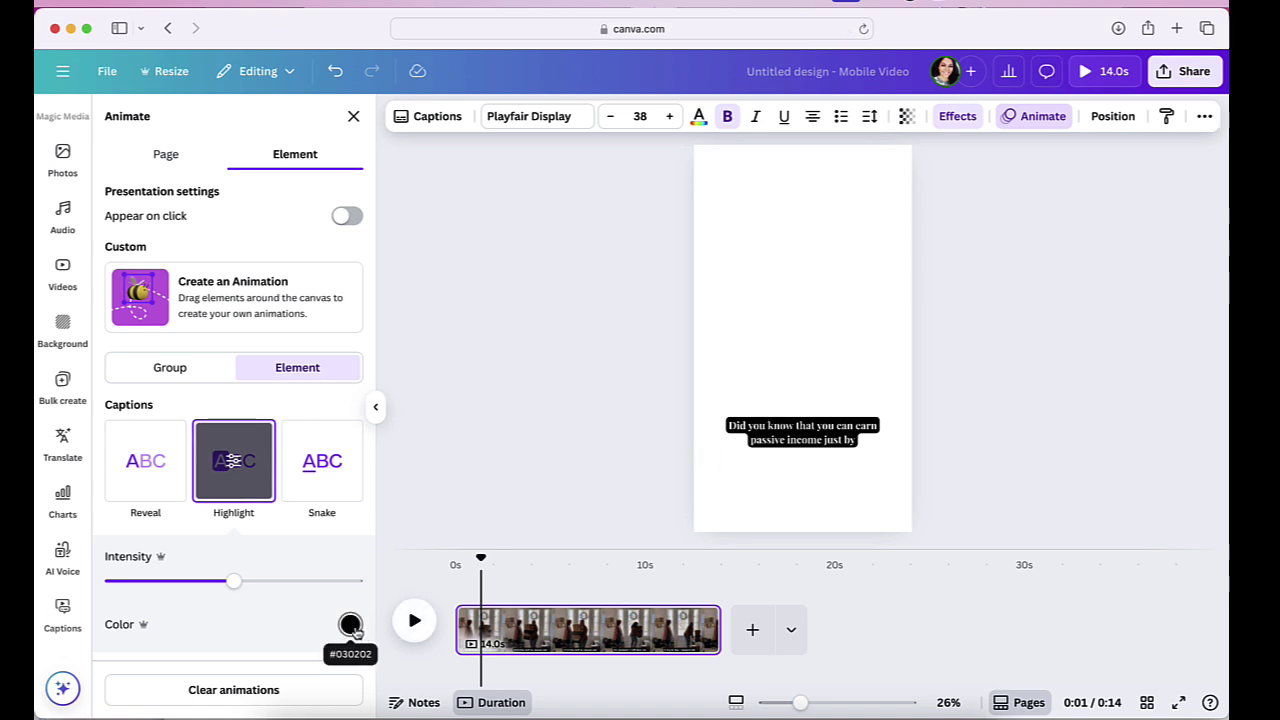
Step: Set the Highlight animation's colour to pink
left_click(350, 622)
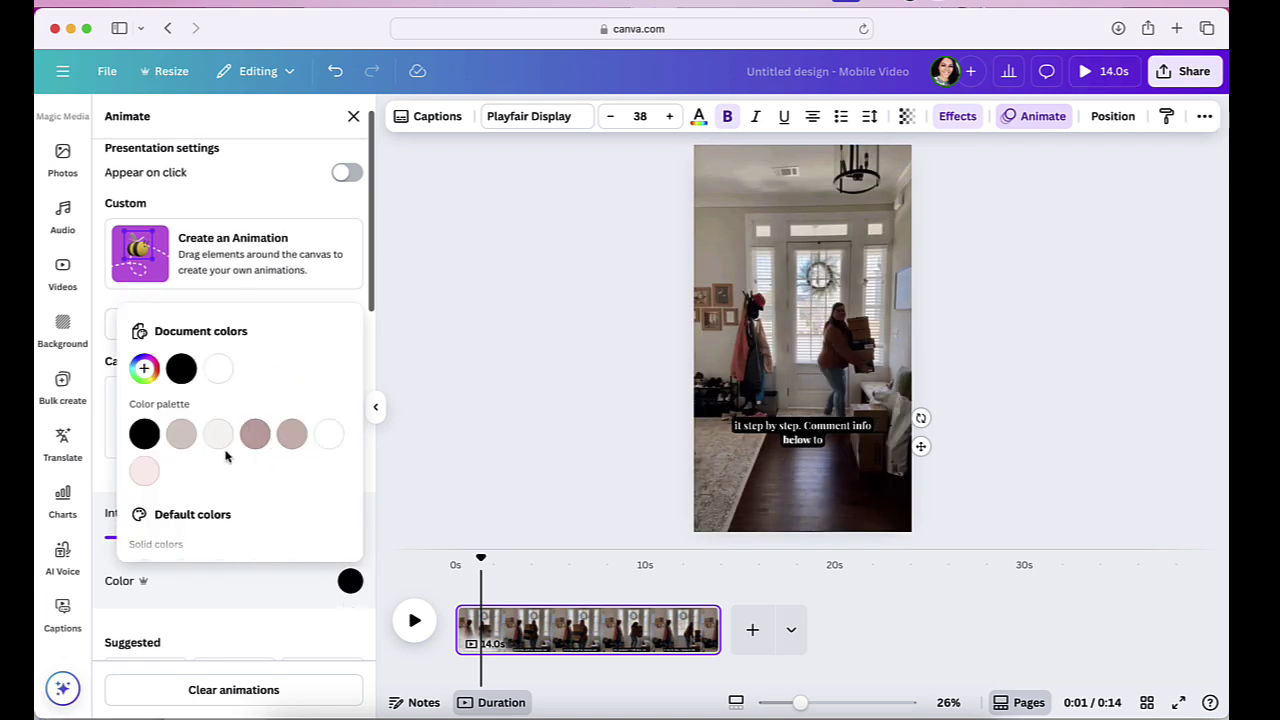
scroll(199, 464, "down", 3)
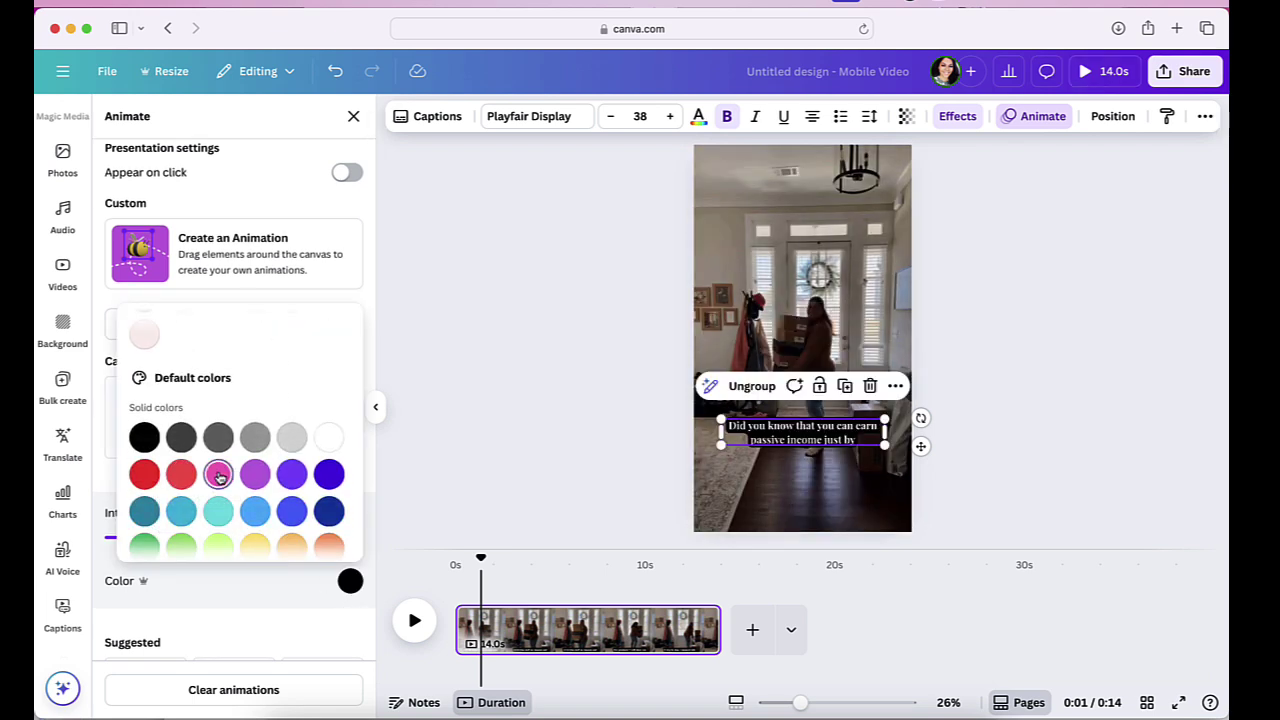
left_click(218, 476)
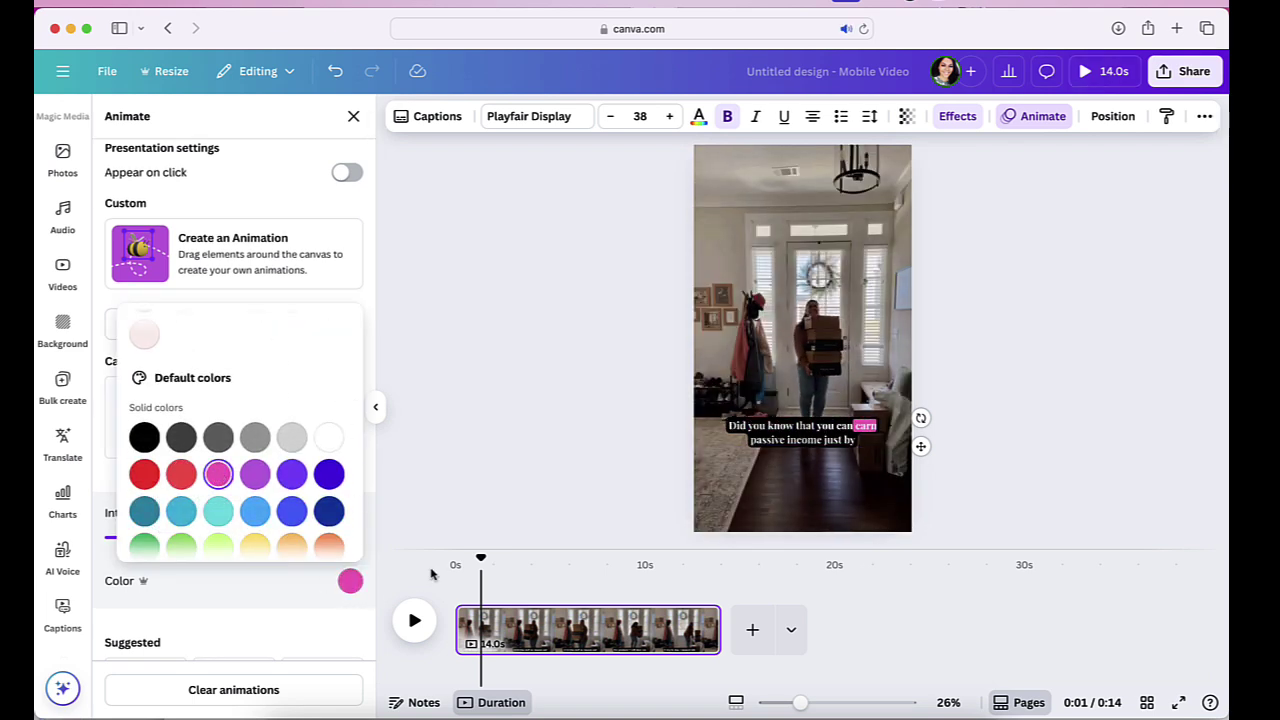
left_click(428, 572)
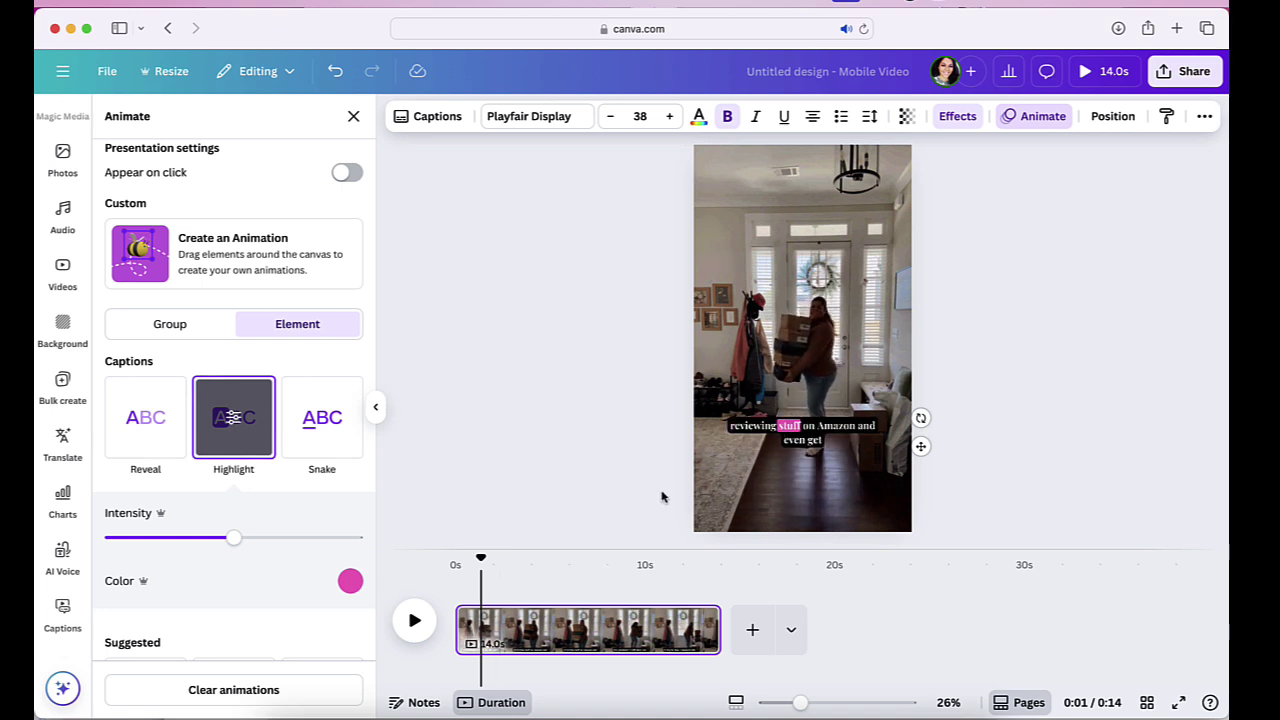